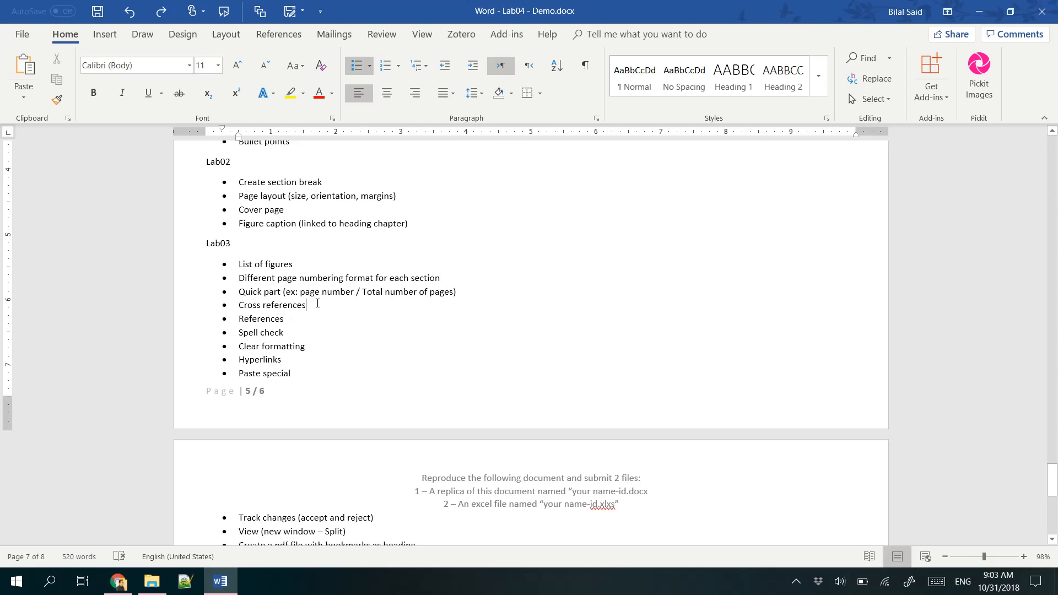
# Insert an unbulleted line reading "Lab 04" between the Cross references and References bullets, with its formatting cleared.
pyautogui.press('Return')
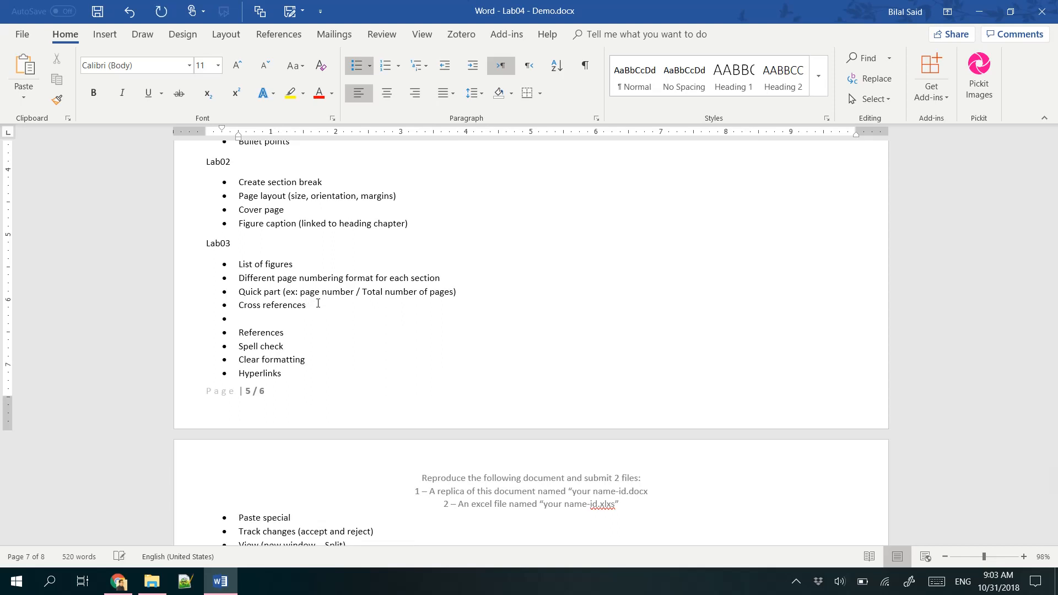
pyautogui.press('BackSpace')
pyautogui.click(320, 65)
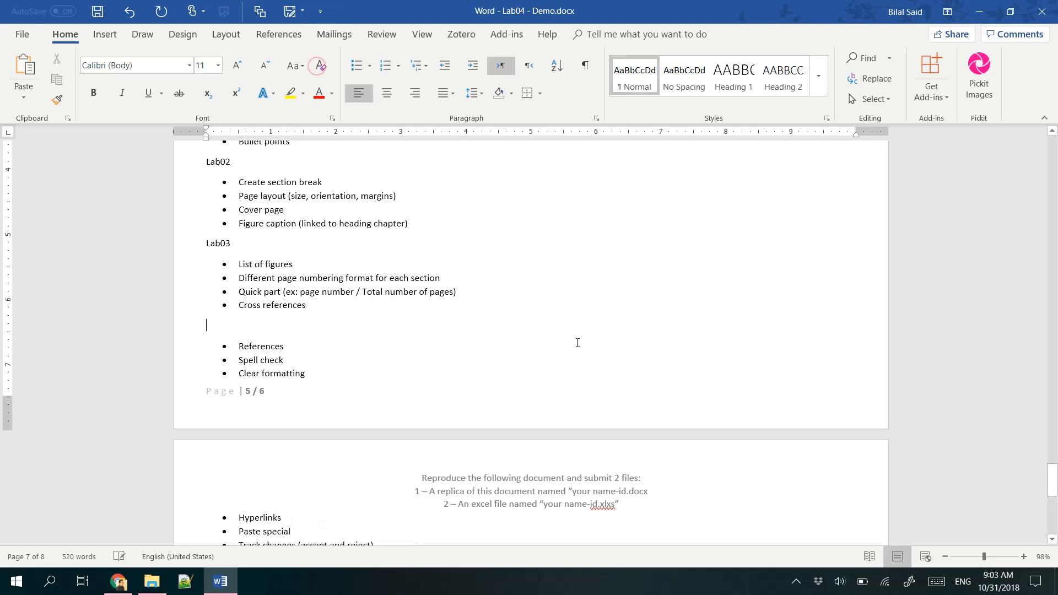
pyautogui.write('Lab ')
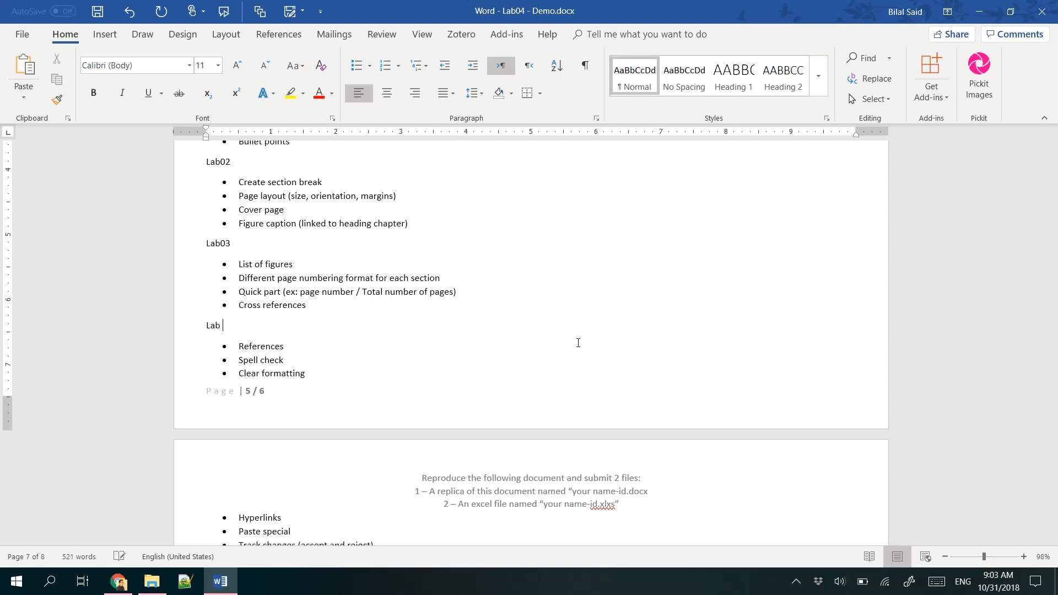
pyautogui.write('04')
# Add a bullet reading "Tables" directly below References under Lab 04.
pyautogui.click(289, 345)
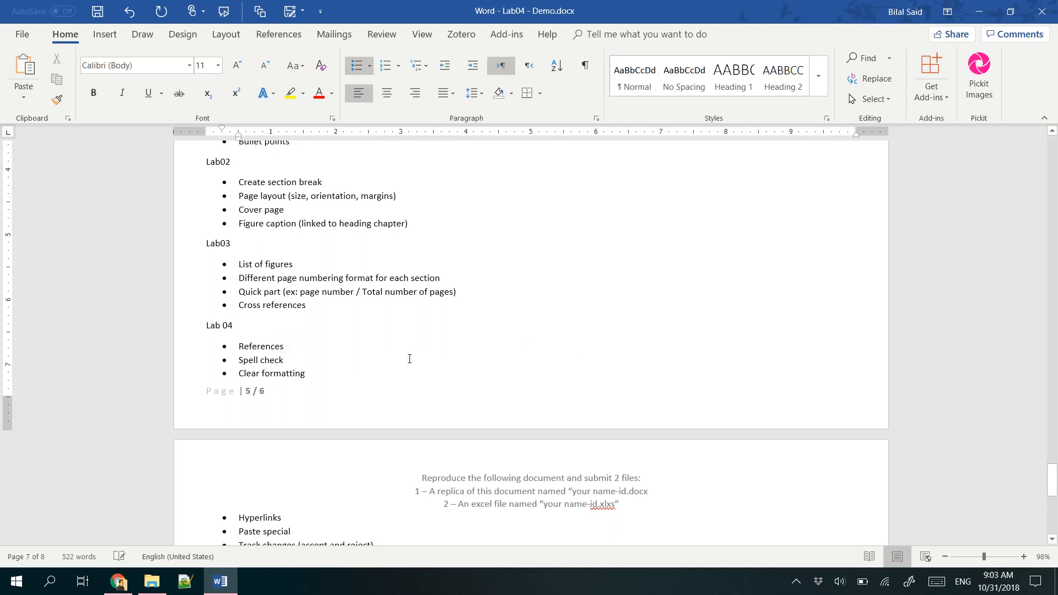
pyautogui.press('Return')
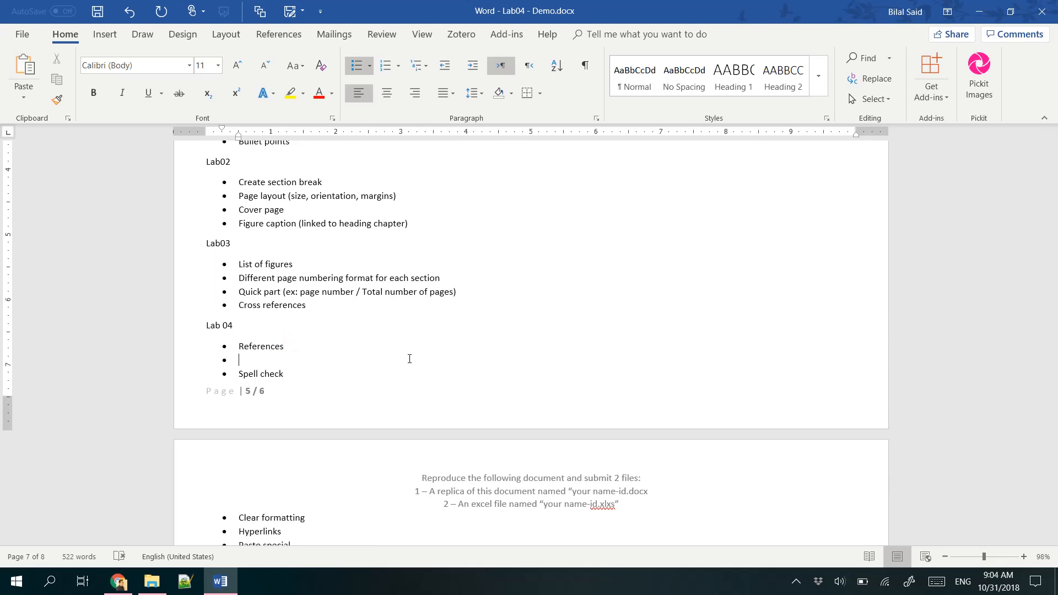
pyautogui.write('Tables')
# Insert an unbulleted line reading "Lab 05" between the Tables and Spell check bullets, with its formatting cleared.
pyautogui.press('Return')
pyautogui.click(322, 65)
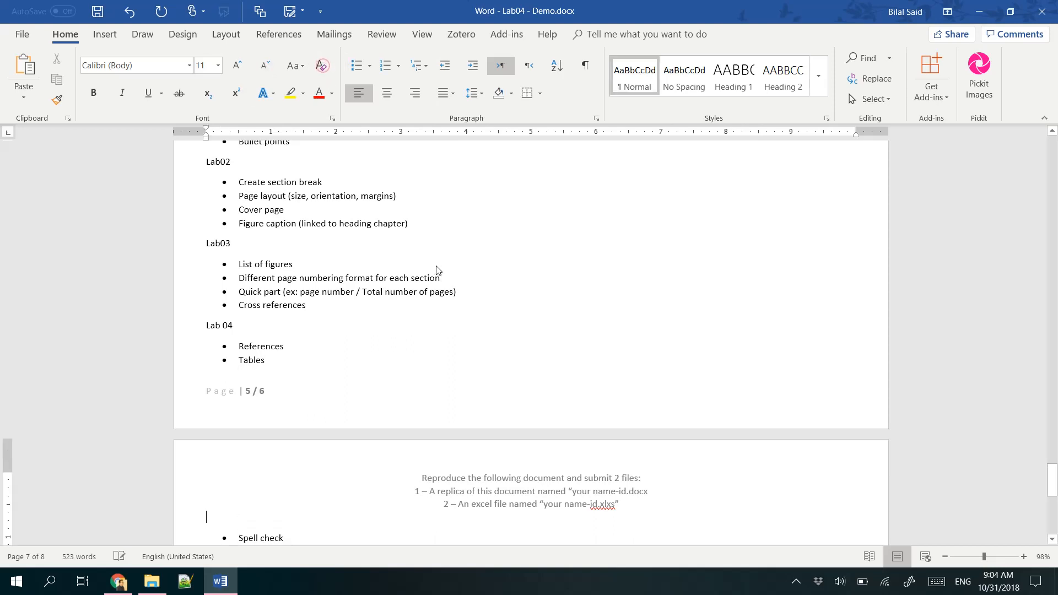
pyautogui.write('Lab 05')
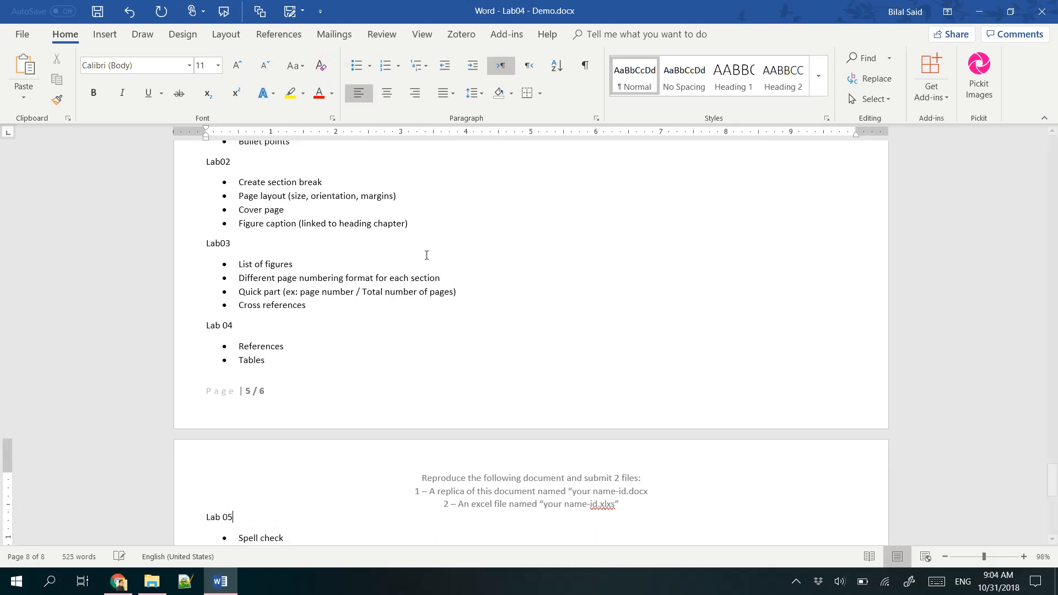
# Go through the Lab 05 topics one by one, from Spell check to creating a PDF file with bookmarks.
pyautogui.scroll(-3, 402, 361)
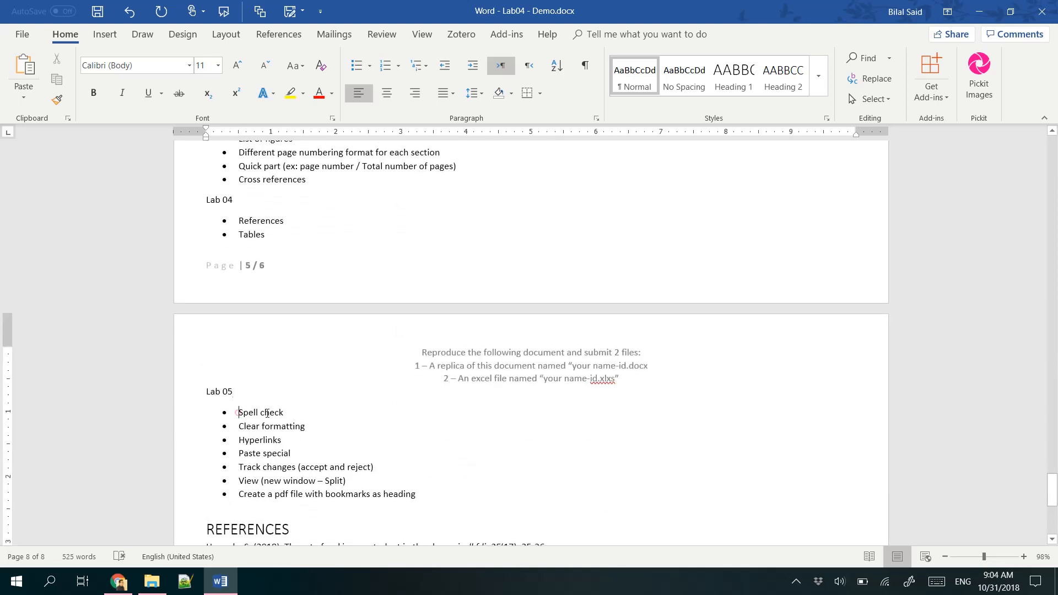
pyautogui.tripleClick(268, 413)
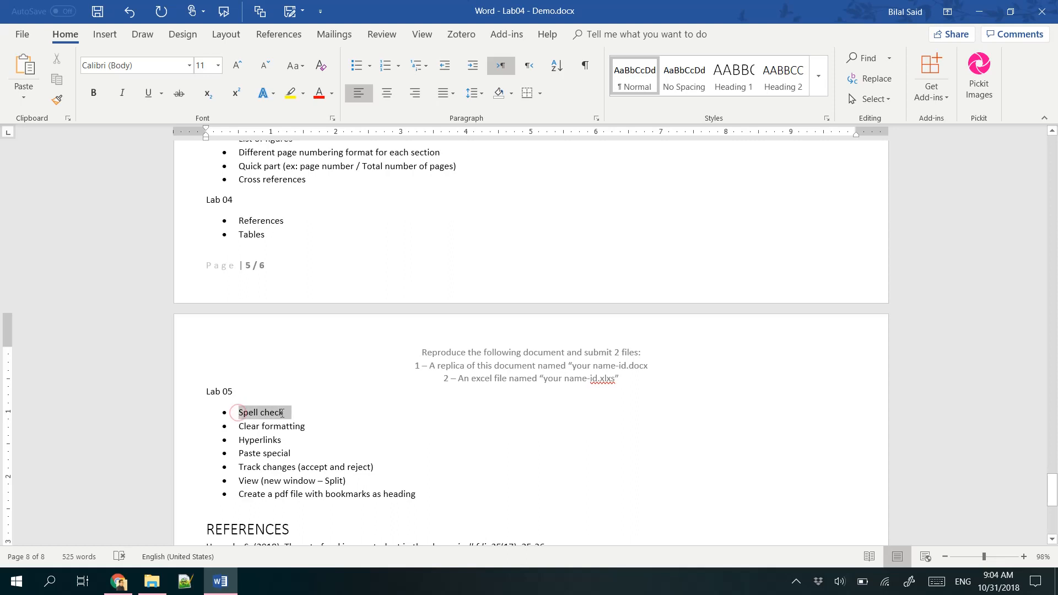
pyautogui.tripleClick(251, 428)
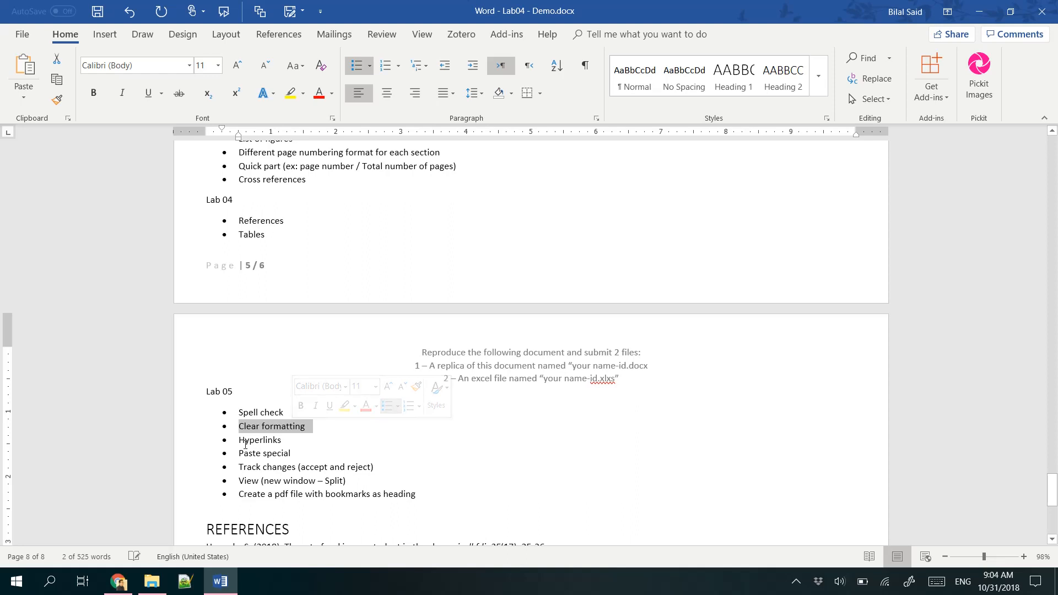
pyautogui.click(240, 441)
pyautogui.tripleClick(241, 440)
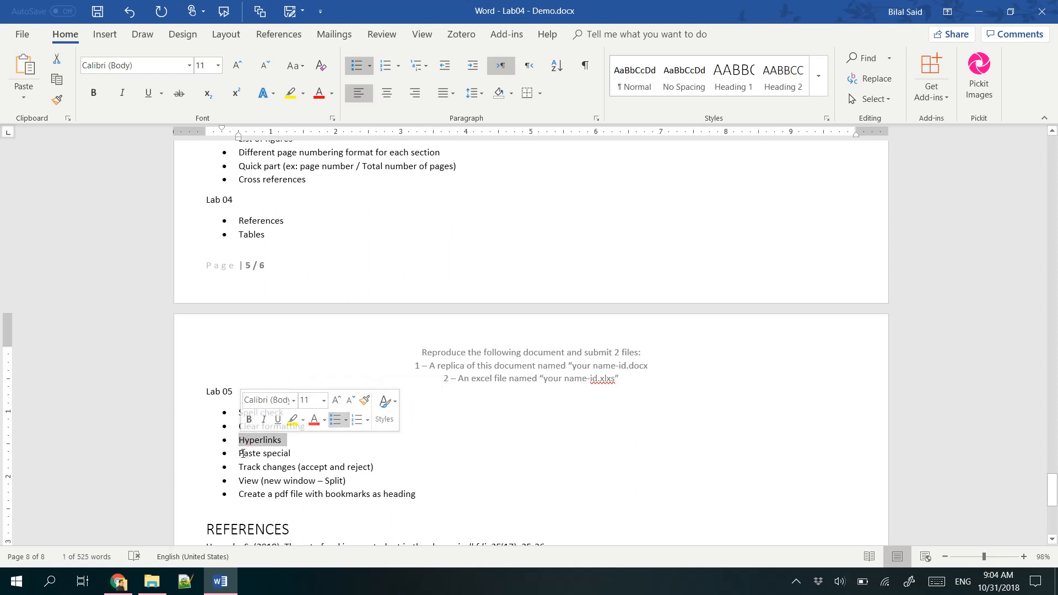
pyautogui.tripleClick(242, 454)
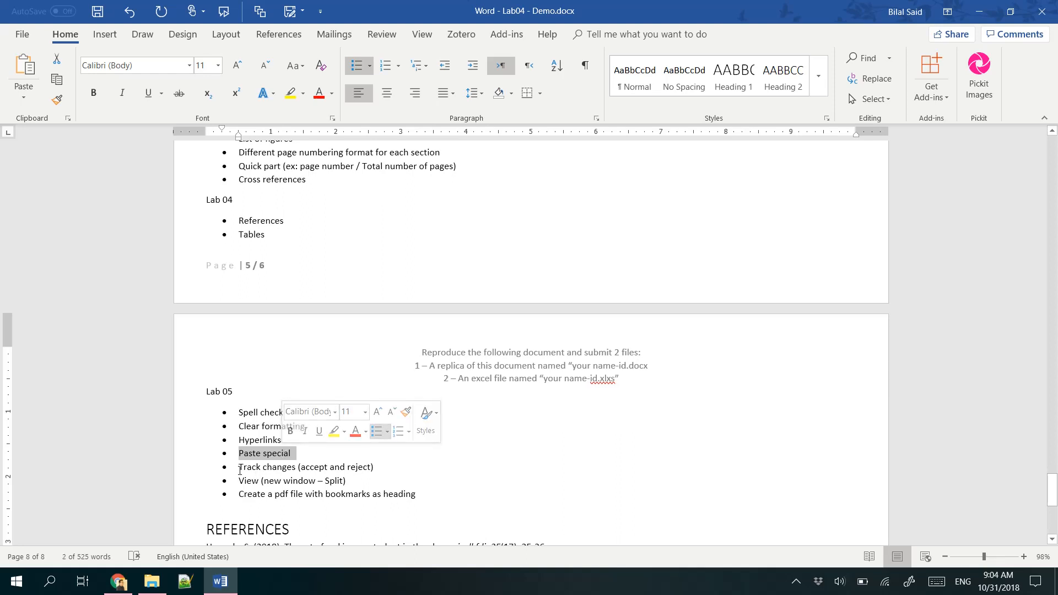
pyautogui.moveTo(239, 467); pyautogui.dragTo(380, 468)
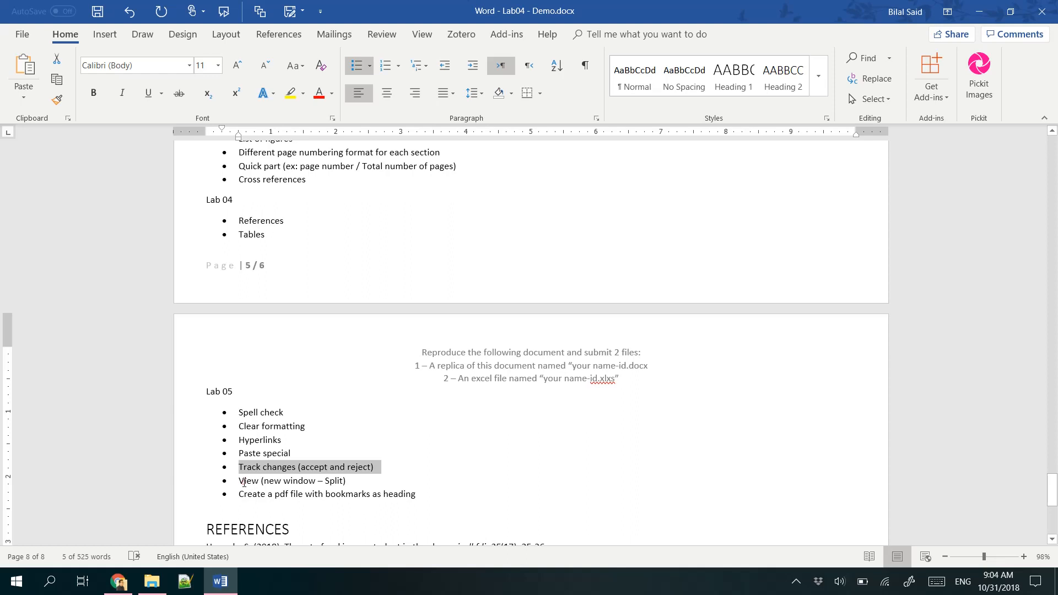
pyautogui.moveTo(245, 482); pyautogui.dragTo(329, 495)
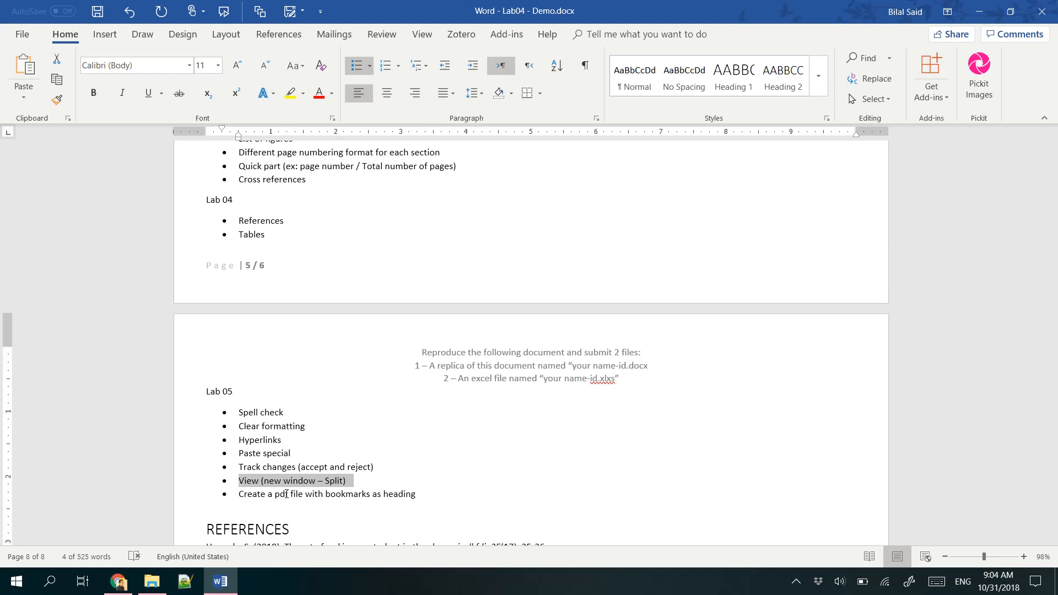
pyautogui.click(285, 494)
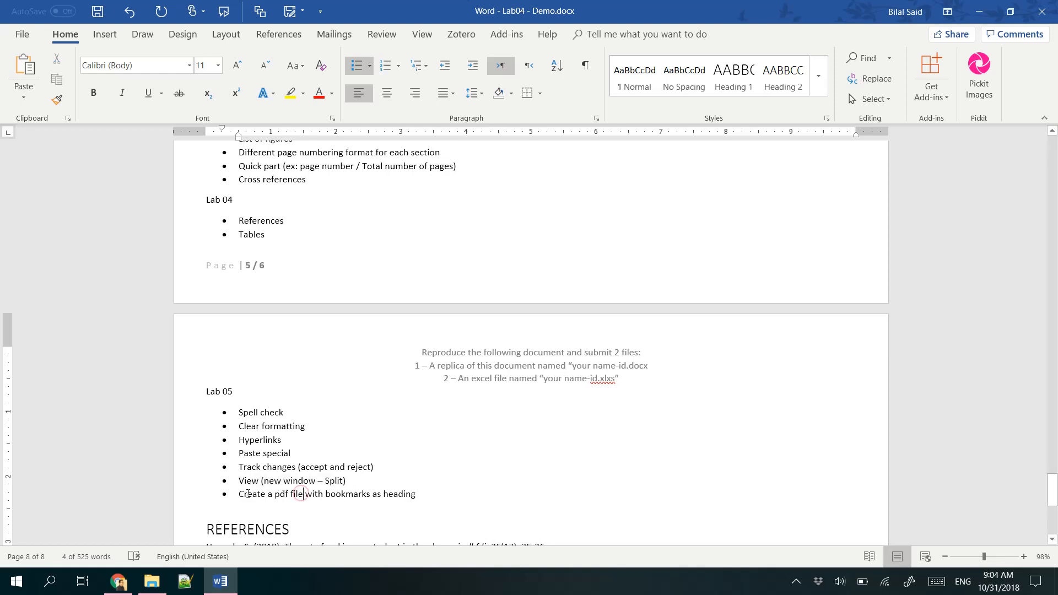
pyautogui.tripleClick(284, 495)
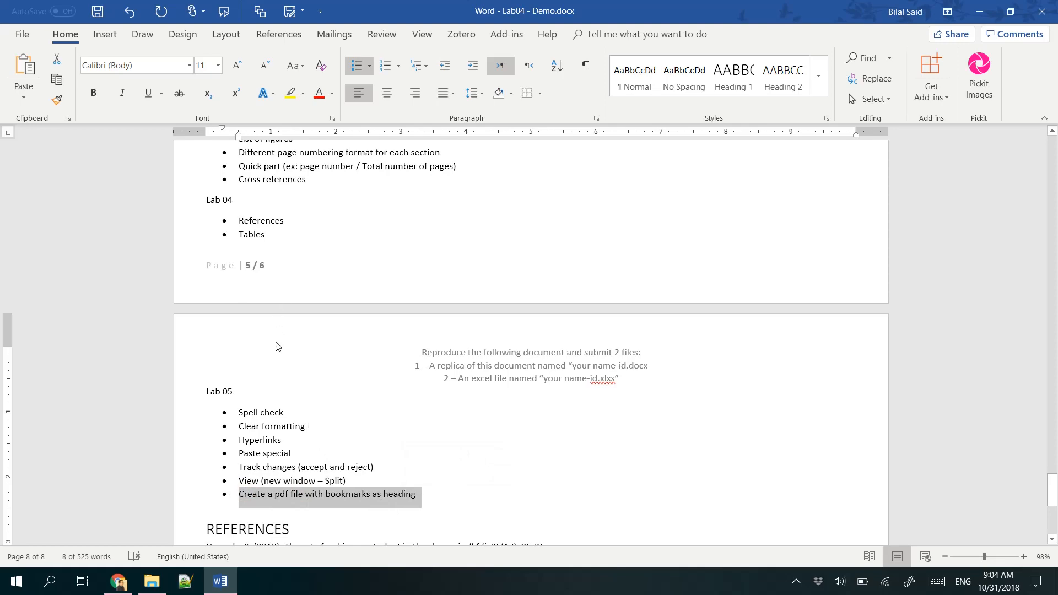
# Open Word - Lab04 - Table.docx from the Word Lab04 folder and look over the resume layout from its beginning.
pyautogui.click(152, 582)
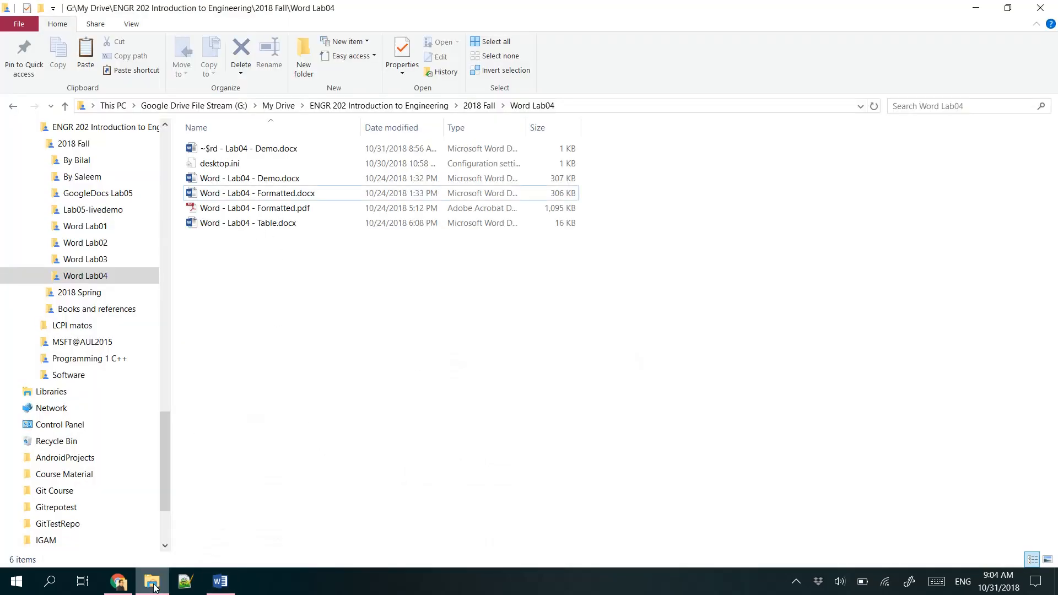
pyautogui.doubleClick(262, 224)
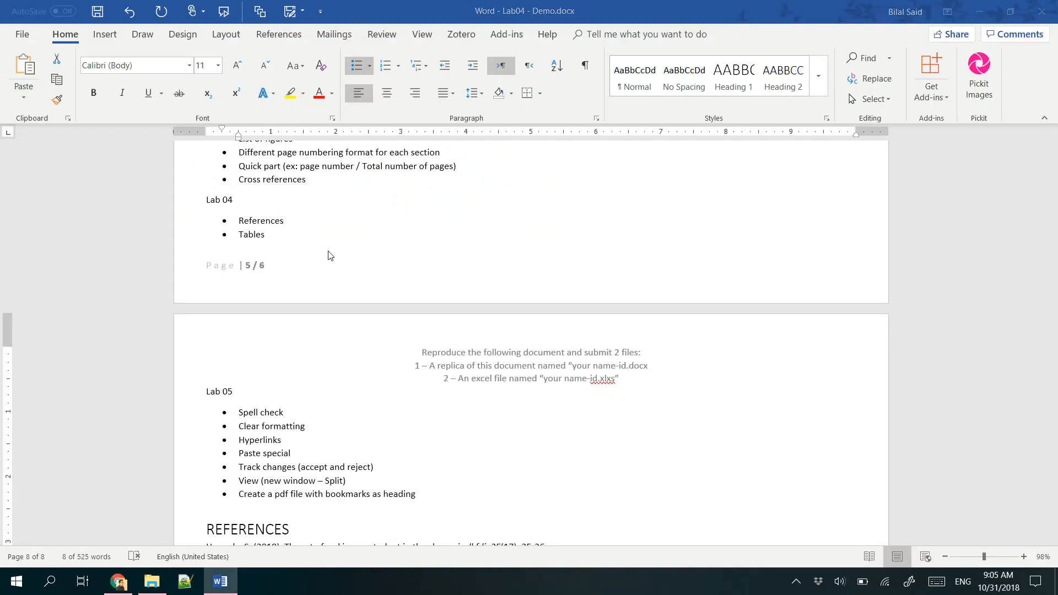
pyautogui.scroll(-2, 509, 268)
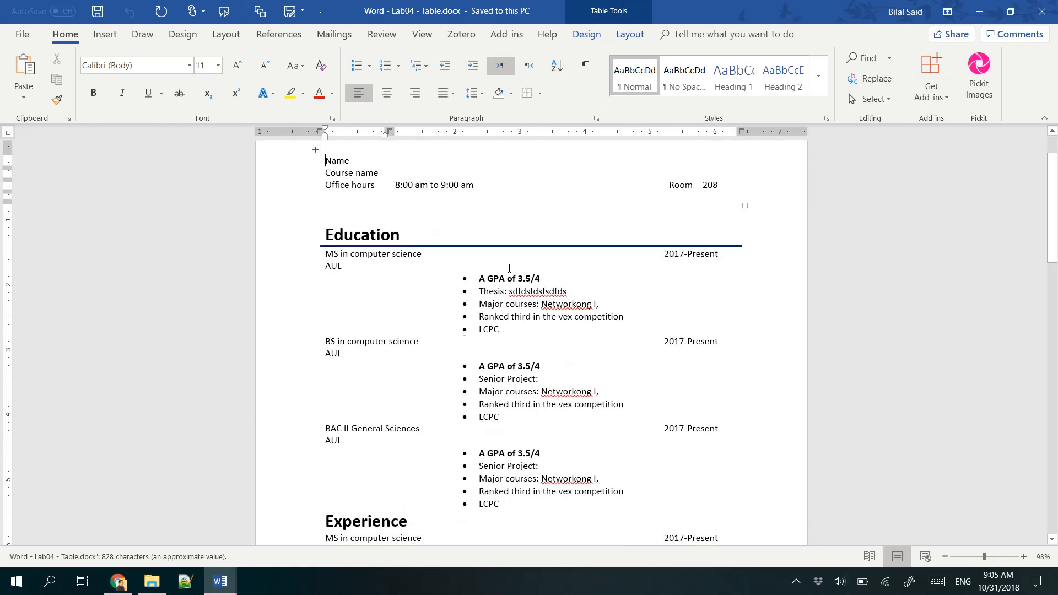
pyautogui.scroll(-5, 622, 276)
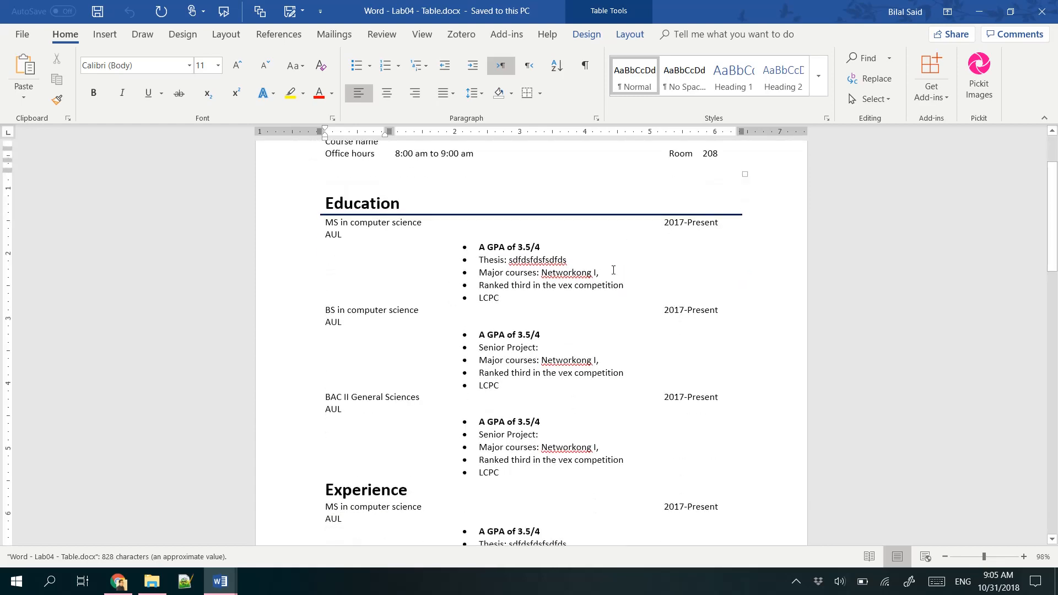
pyautogui.hotkey('ctrl', 'Home')
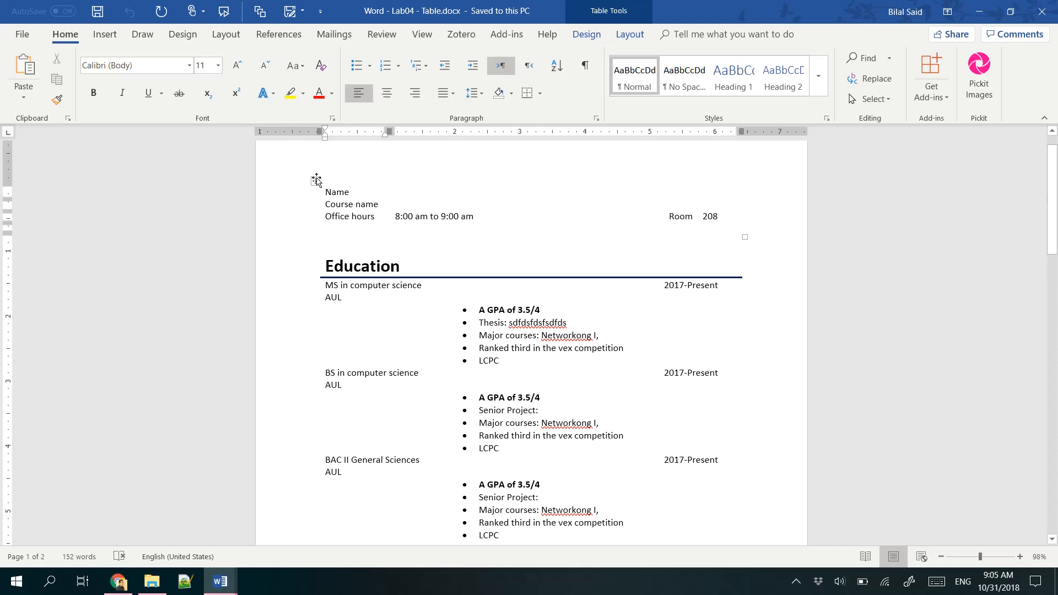
# Apply all borders to the header table containing the name, course name and office hours.
pyautogui.click(315, 181)
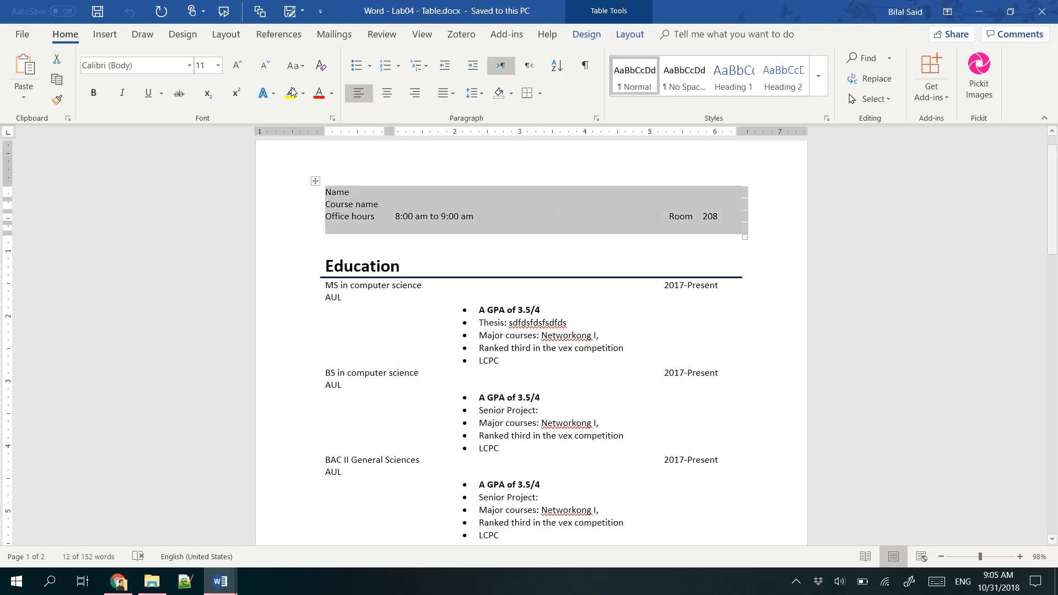
pyautogui.click(540, 94)
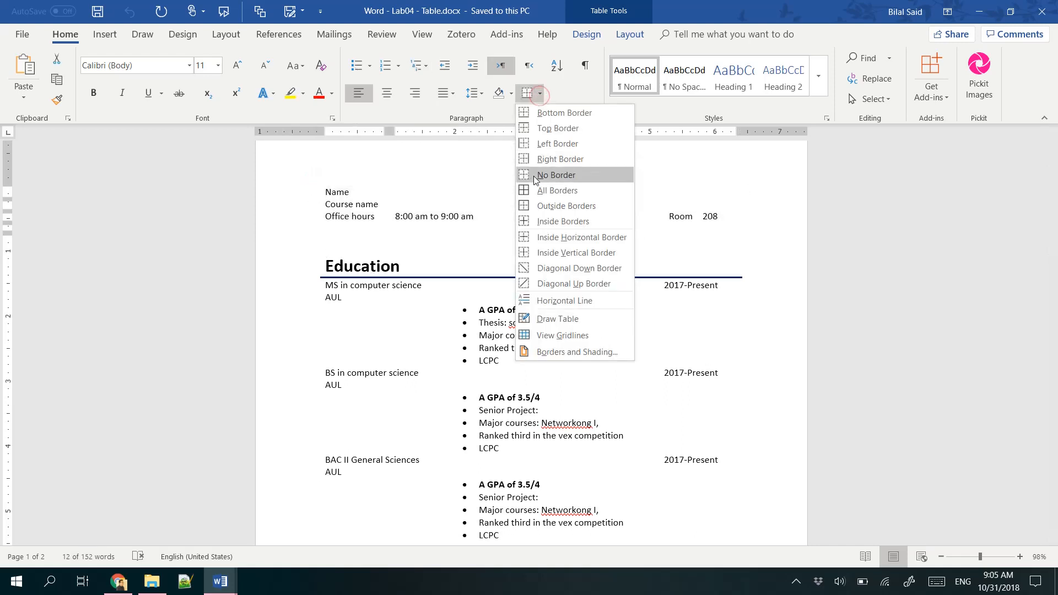
pyautogui.click(557, 189)
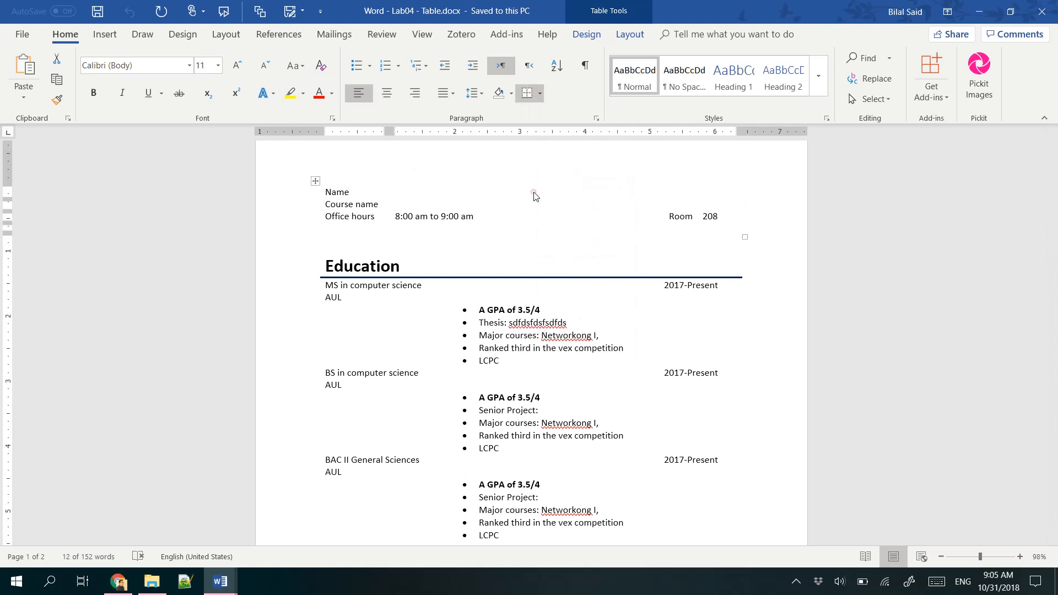
# Apply all borders to the Education and Experience table and examine its cell structure across the pages.
pyautogui.click(328, 271)
pyautogui.click(315, 252)
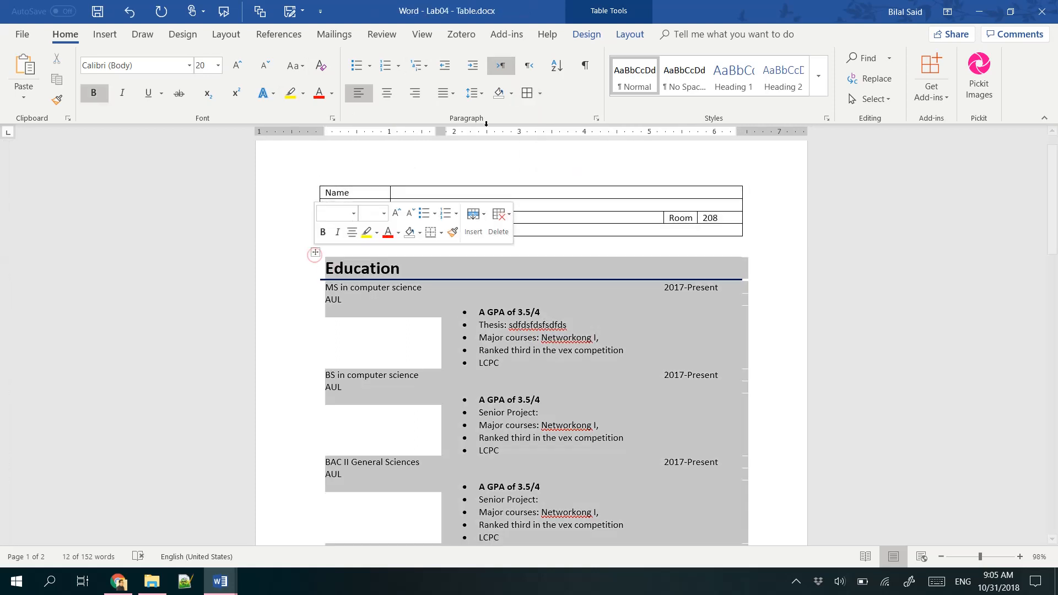
pyautogui.click(522, 98)
pyautogui.click(450, 345)
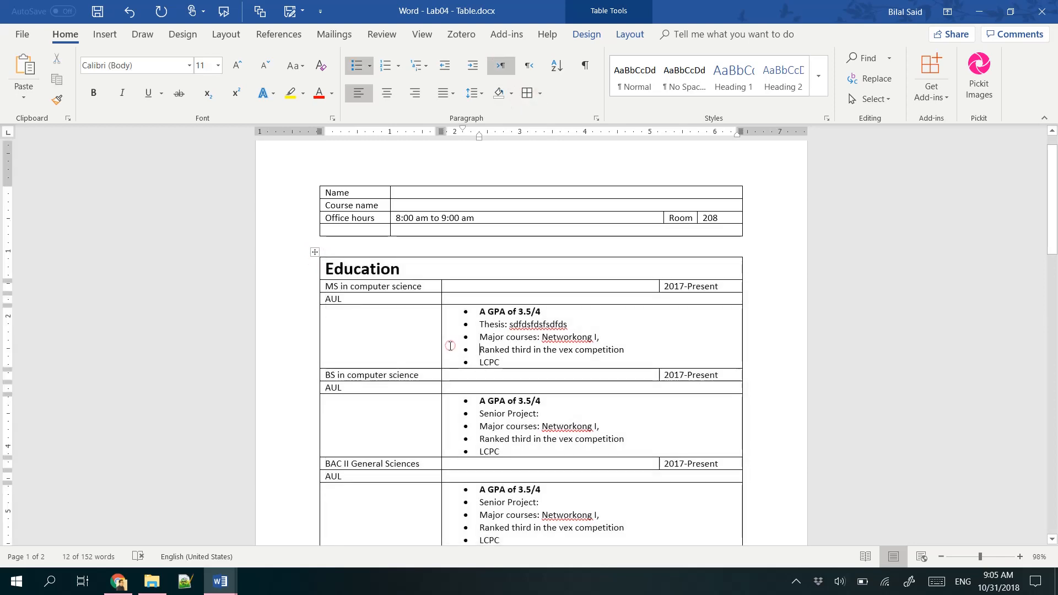
pyautogui.scroll(-10, 450, 346)
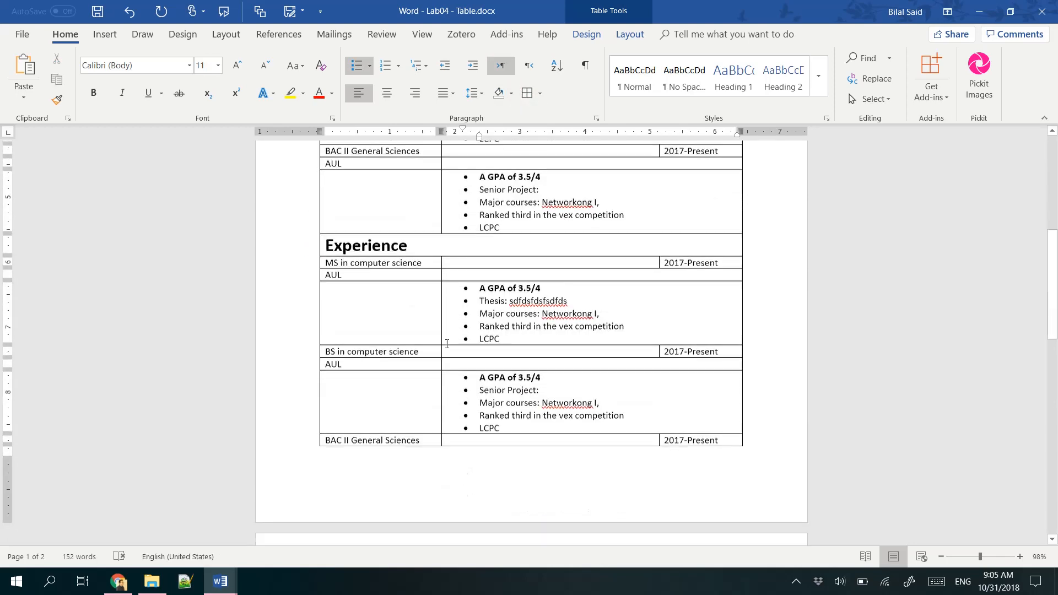
pyautogui.scroll(-5, 447, 343)
pyautogui.scroll(15, 444, 345)
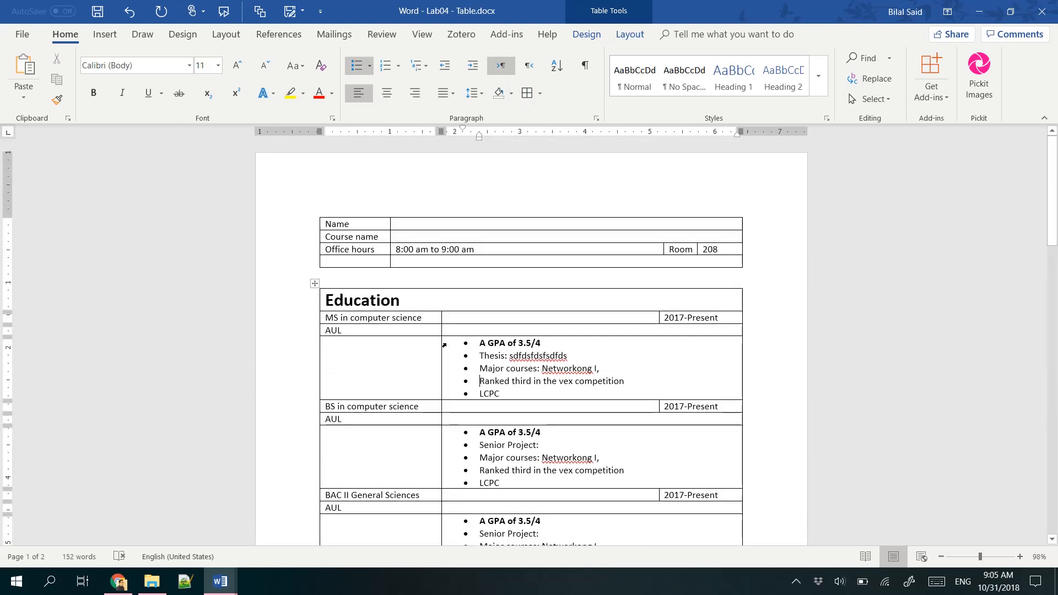
# Undo the border changes on both resume tables and clear the selection.
pyautogui.hotkey('ctrl', 'z')
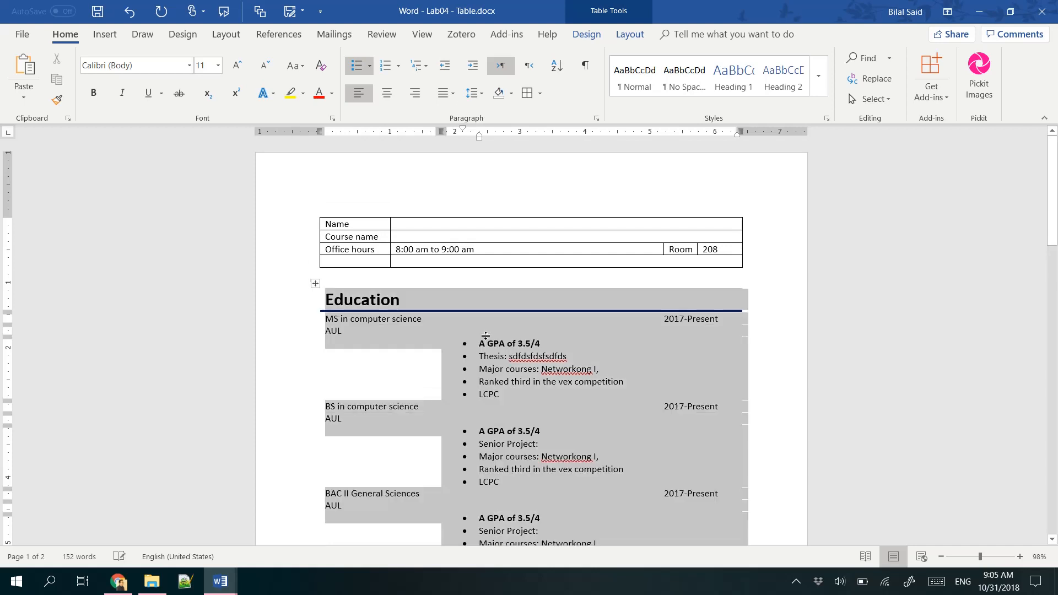
pyautogui.hotkey('ctrl', 'z')
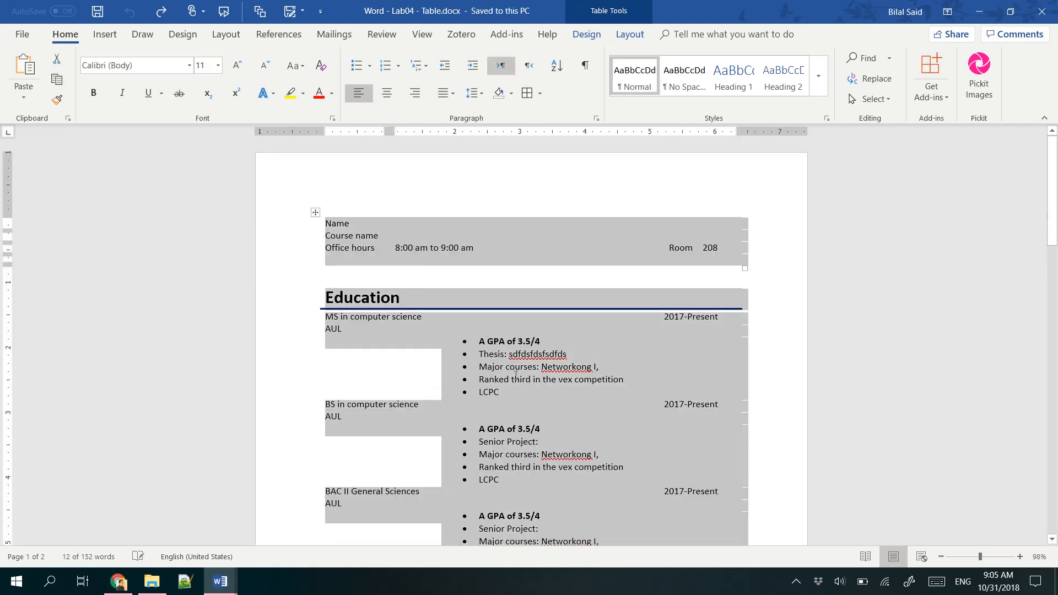
pyautogui.click(512, 373)
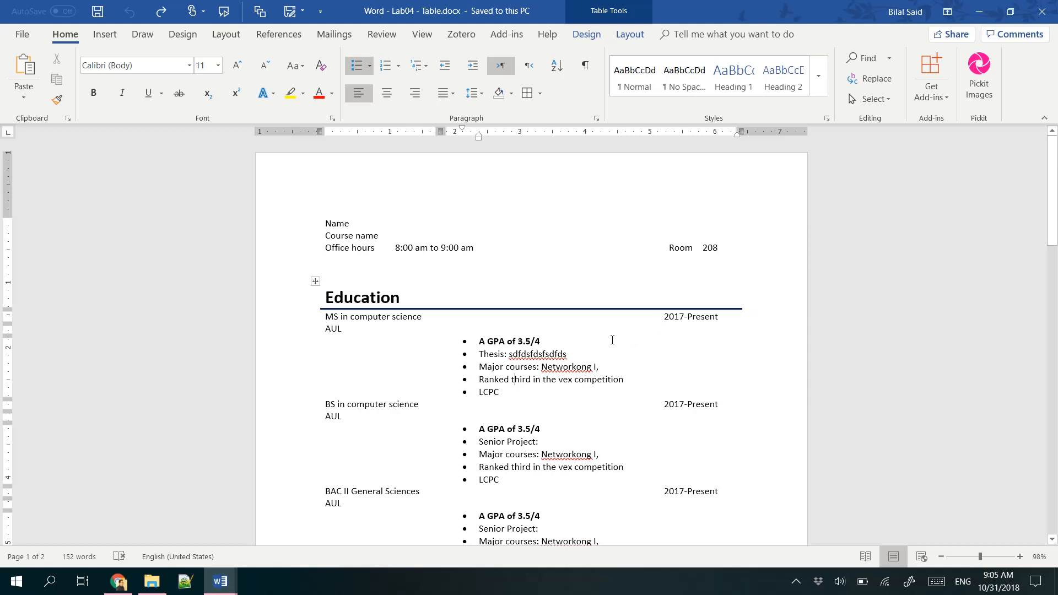
# Review the borderless resume pages, close Word - Lab04 - Table.docx and return to the lab topic list in the demo document.
pyautogui.scroll(-15, 511, 345)
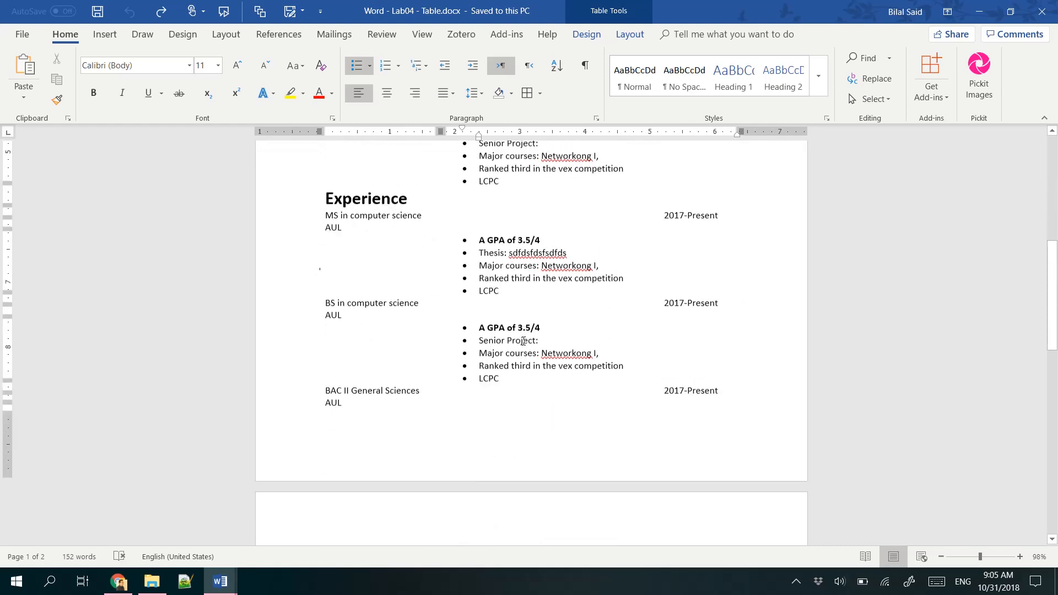
pyautogui.scroll(5, 523, 340)
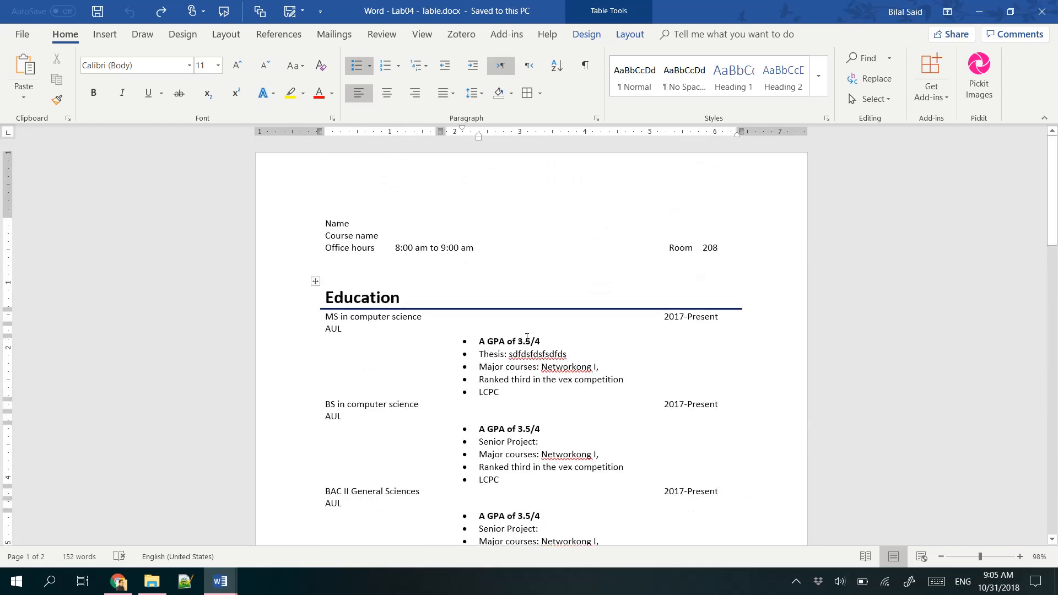
pyautogui.click(1040, 13)
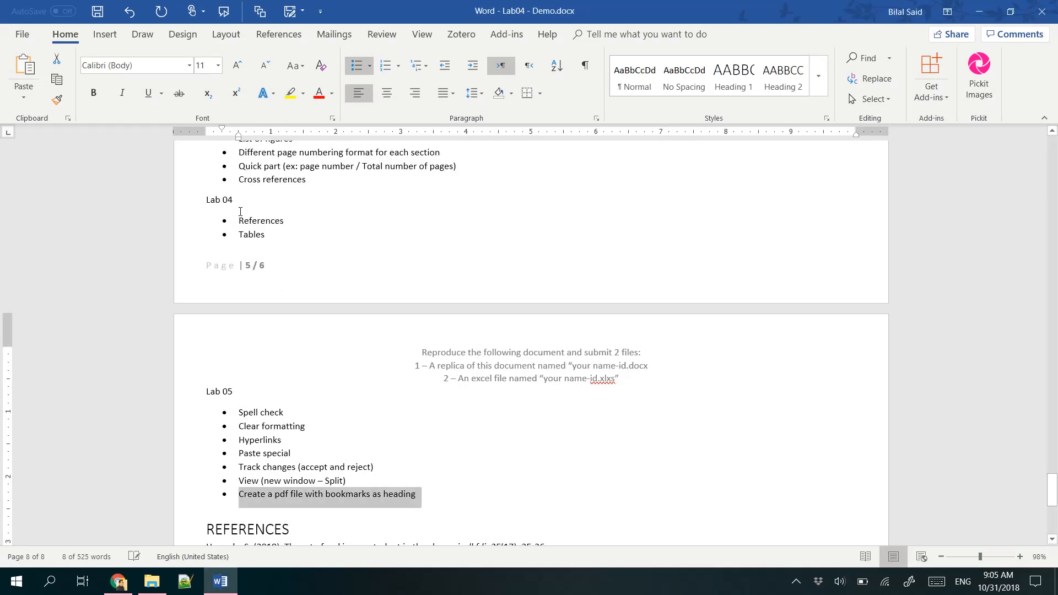
pyautogui.scroll(-1, 298, 308)
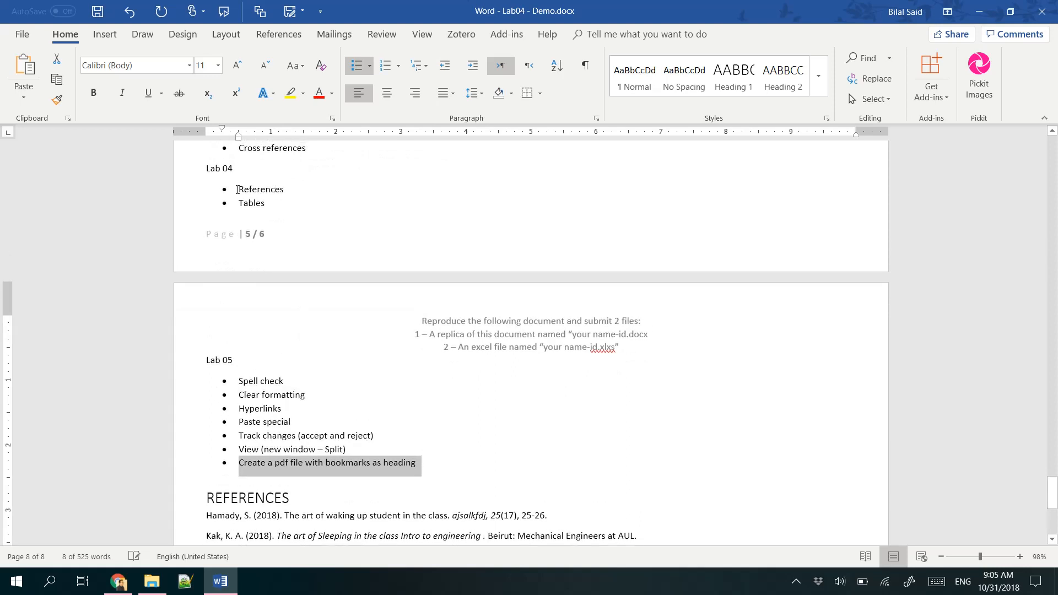
pyautogui.click(278, 34)
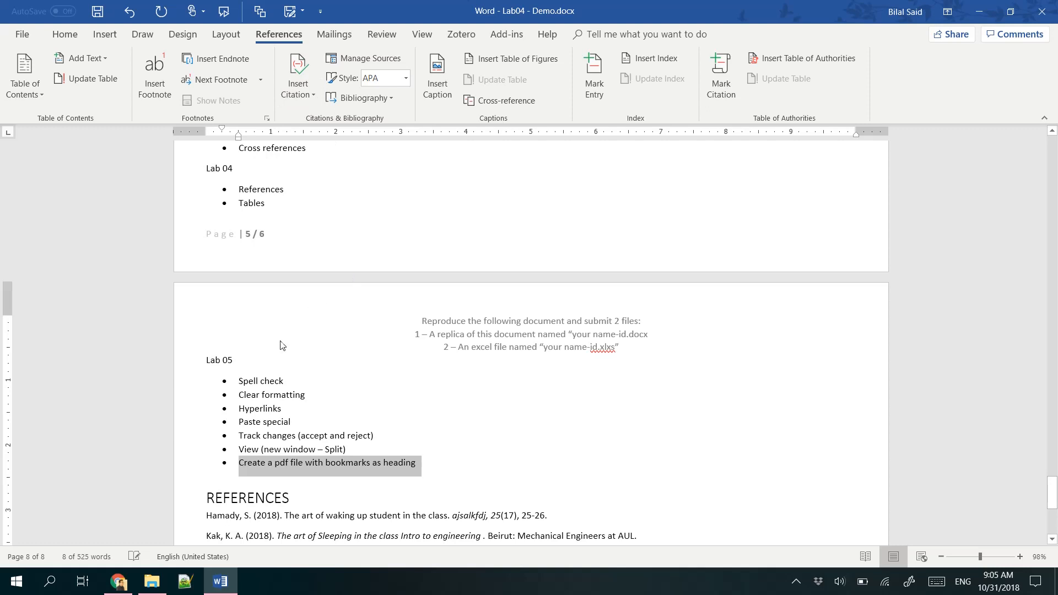
pyautogui.scroll(-2, 282, 315)
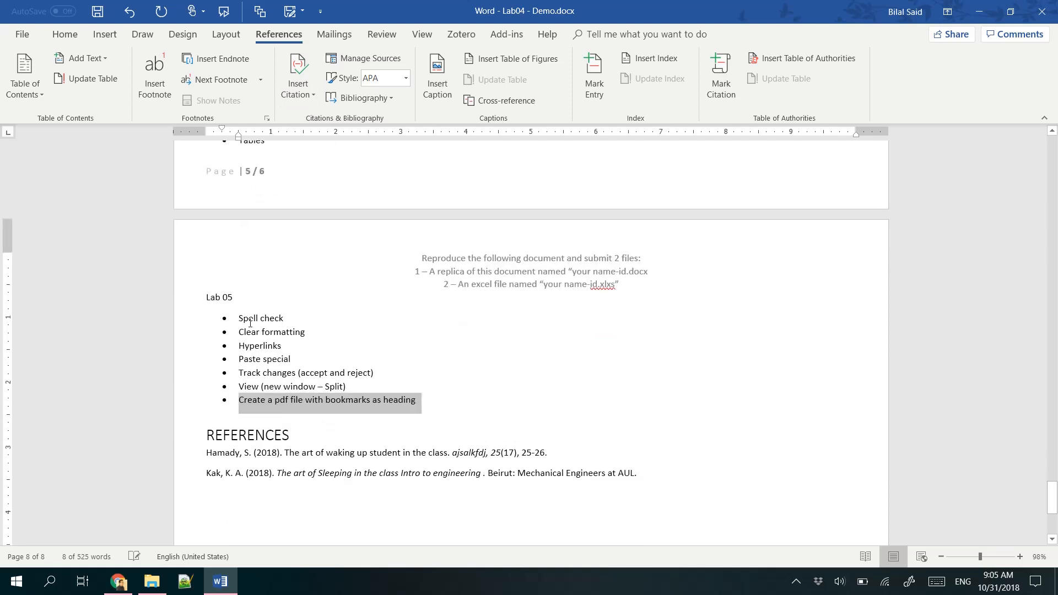
pyautogui.scroll(2, 363, 346)
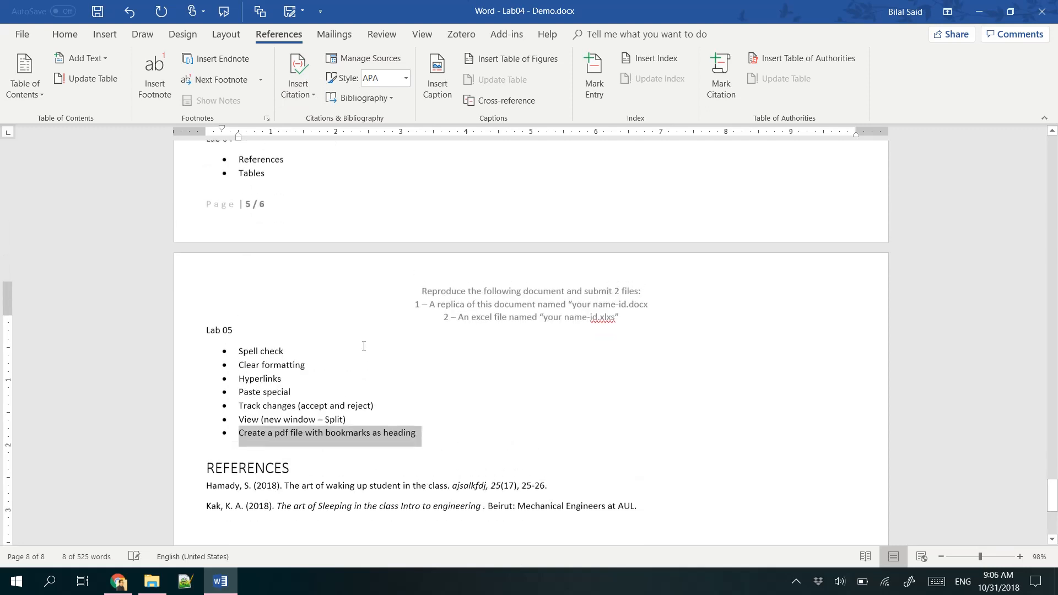
pyautogui.scroll(2, 359, 351)
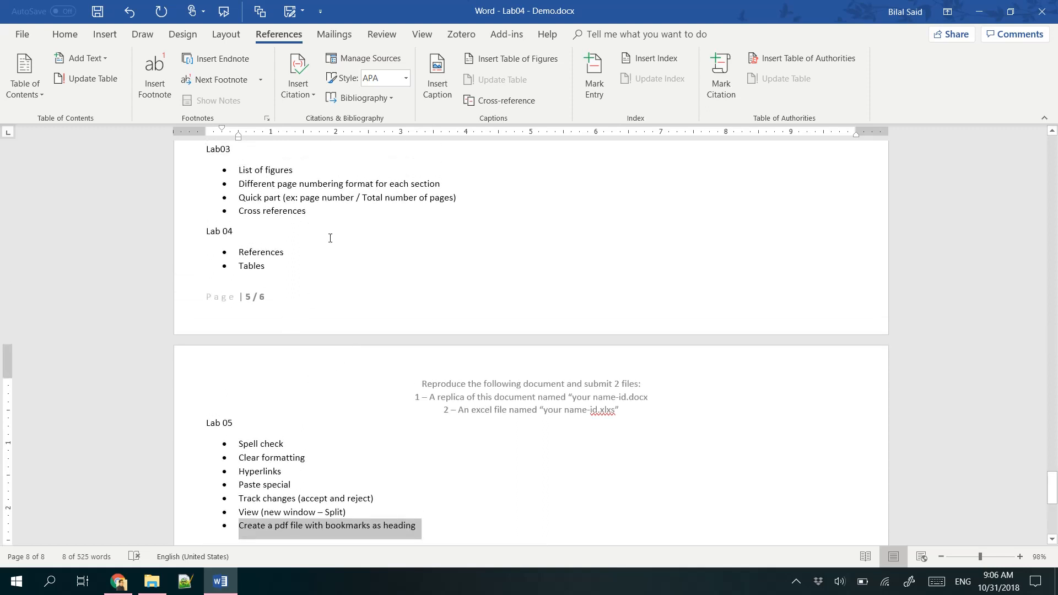
# Examine the proofing languages available for the Lab03 bullets, trying Arabic (Lebanon), French (France) and English (United States), and cancel.
pyautogui.click(384, 35)
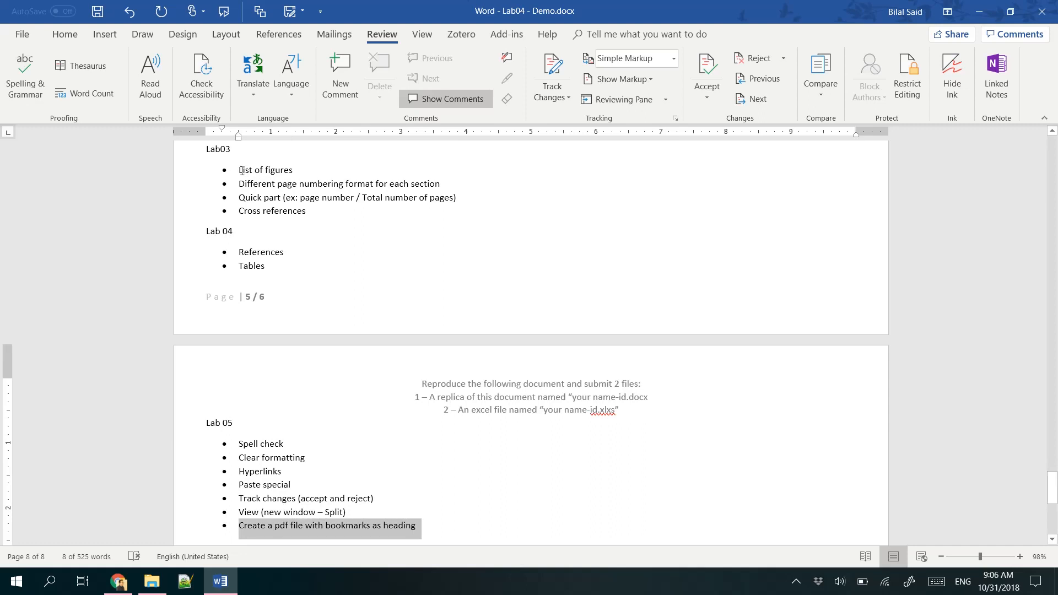
pyautogui.moveTo(241, 171); pyautogui.dragTo(307, 218)
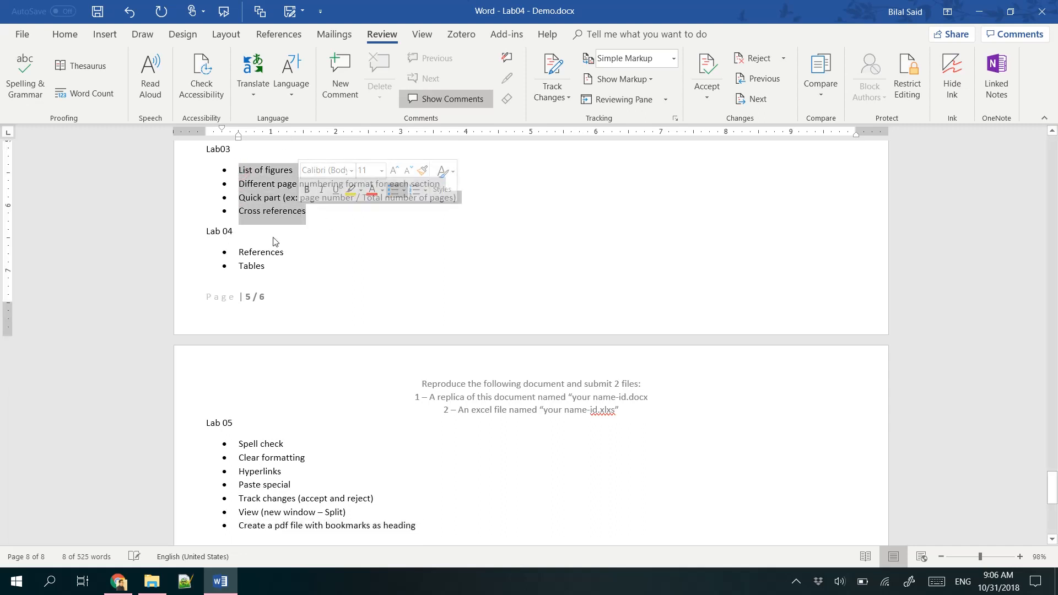
pyautogui.click(205, 557)
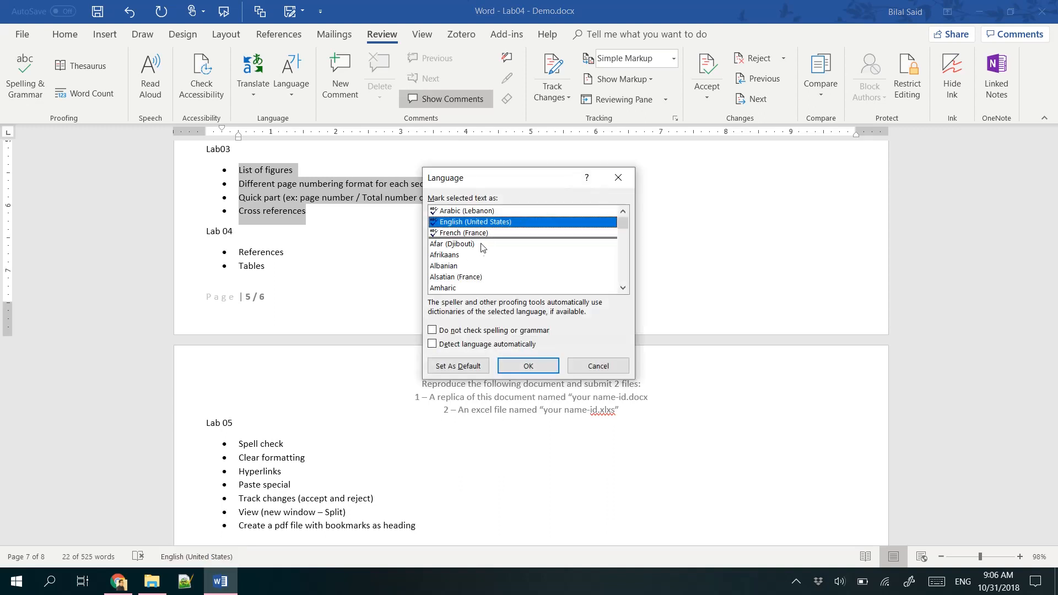
pyautogui.click(462, 211)
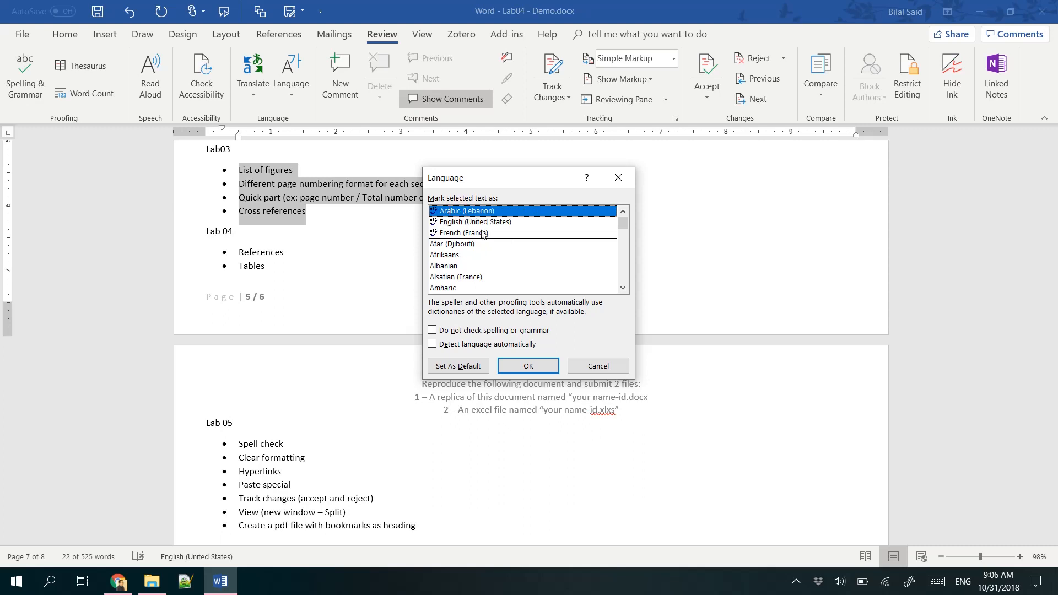
pyautogui.click(483, 234)
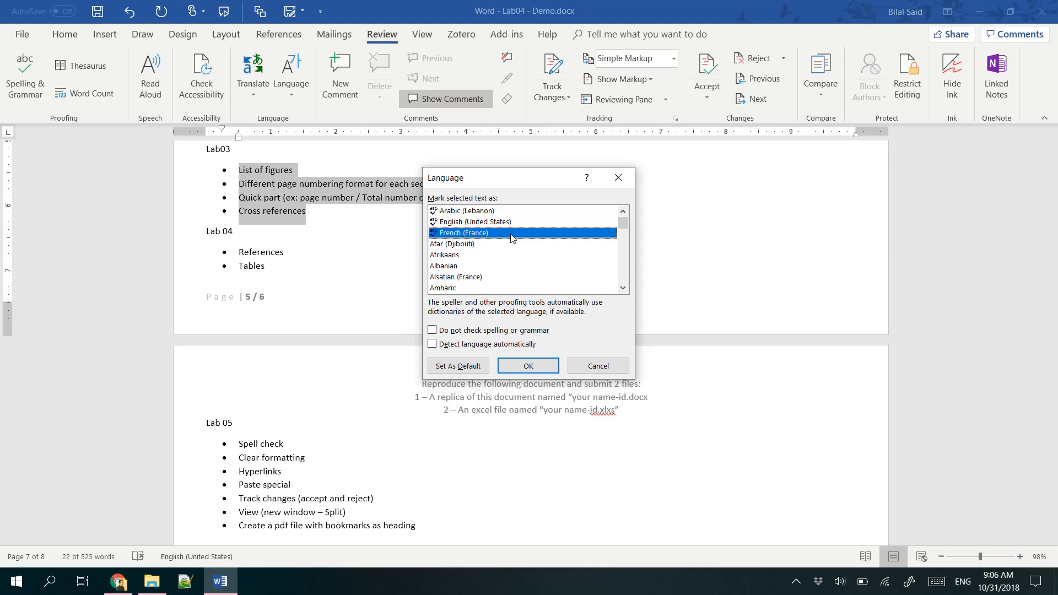
pyautogui.click(475, 222)
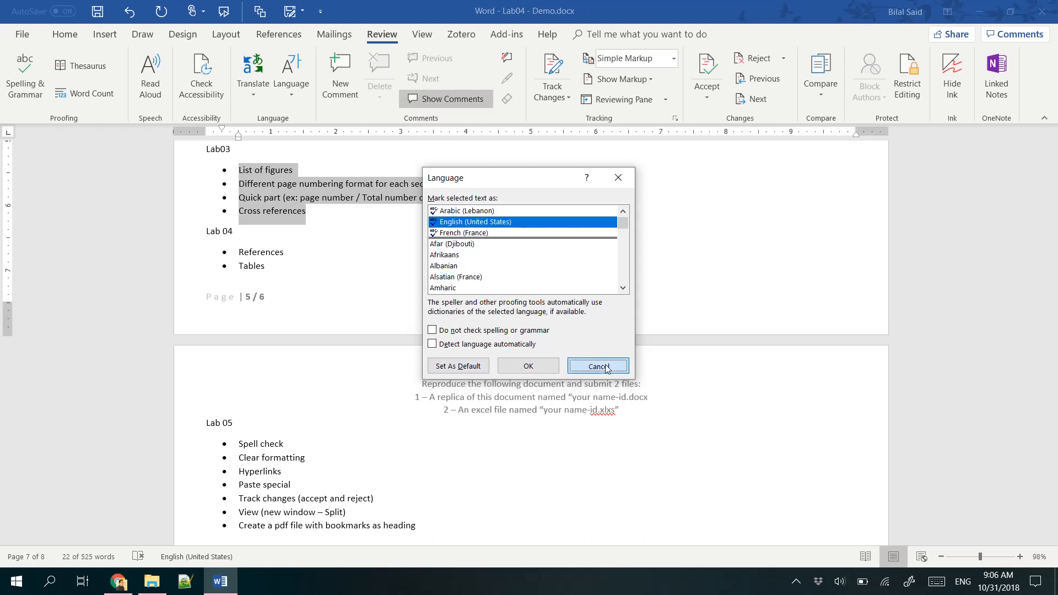
pyautogui.click(576, 366)
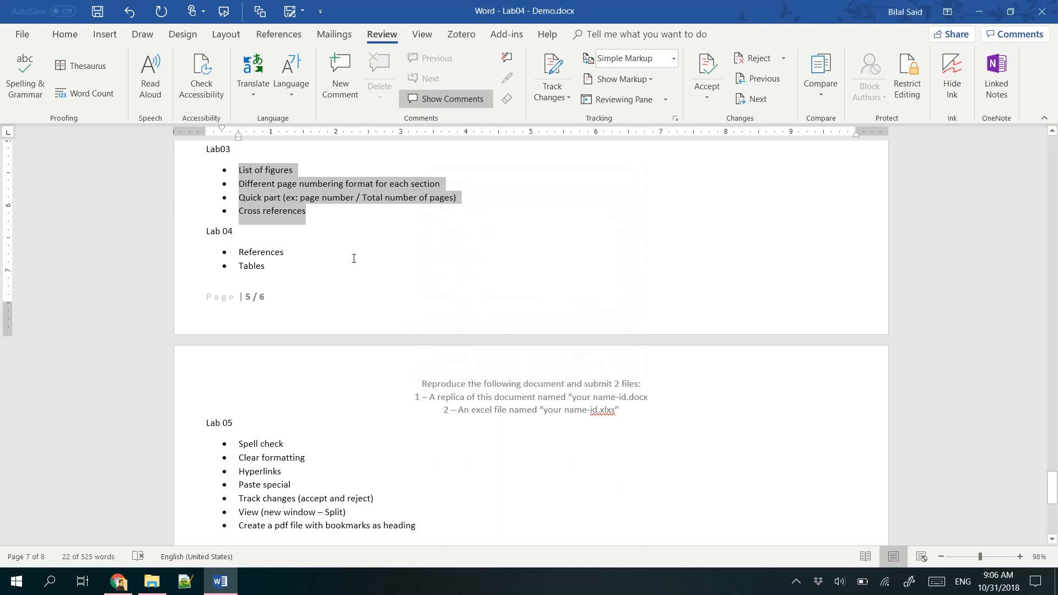
# Select the whole document, examine its proofing language settings and close them without applying anything.
pyautogui.hotkey('ctrl', 'a')
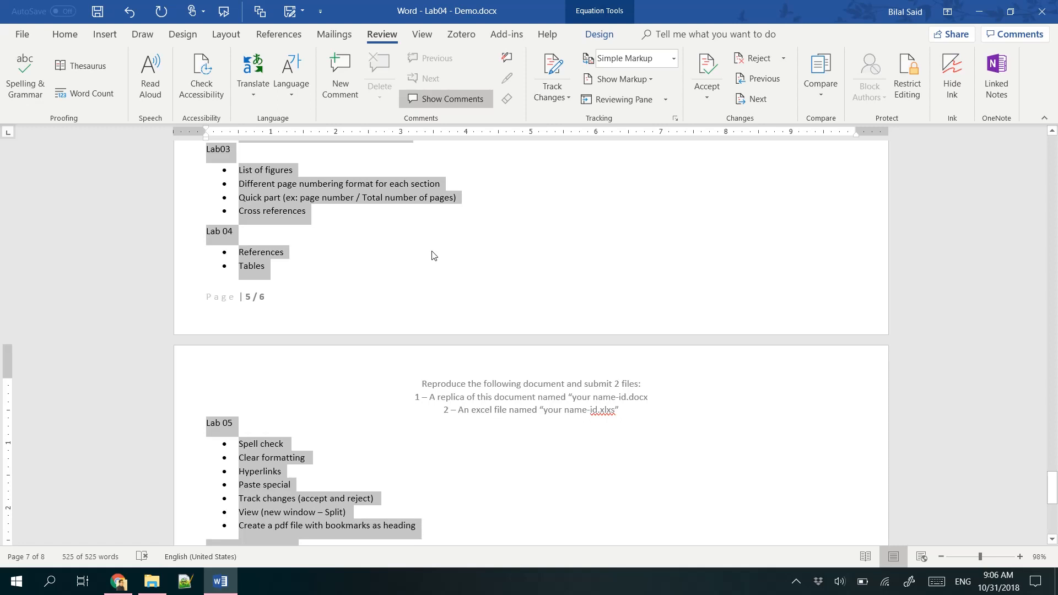
pyautogui.hotkey('ctrl', 'c')
pyautogui.click(291, 91)
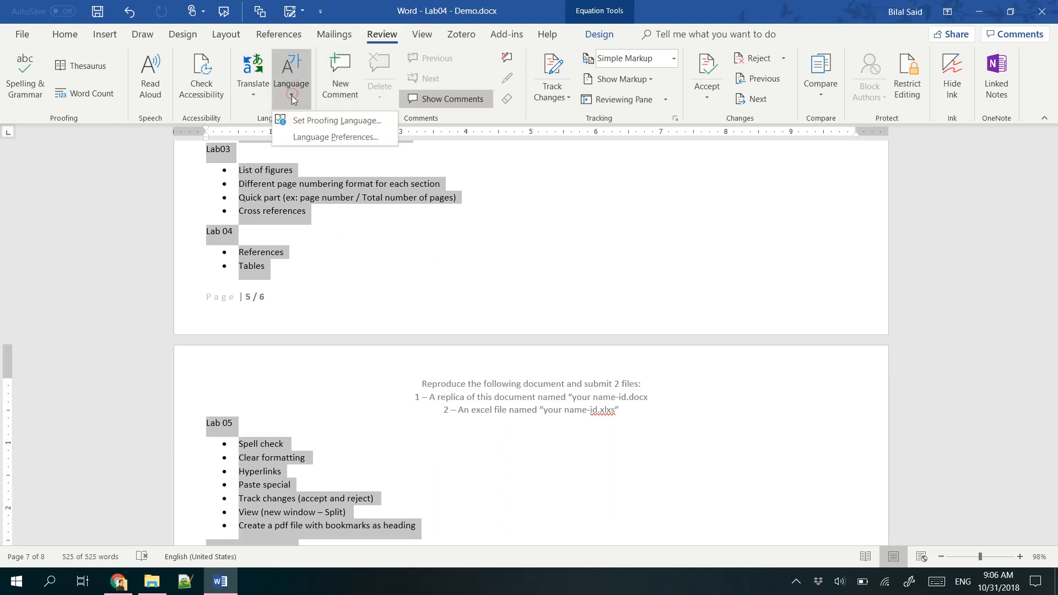
pyautogui.click(347, 121)
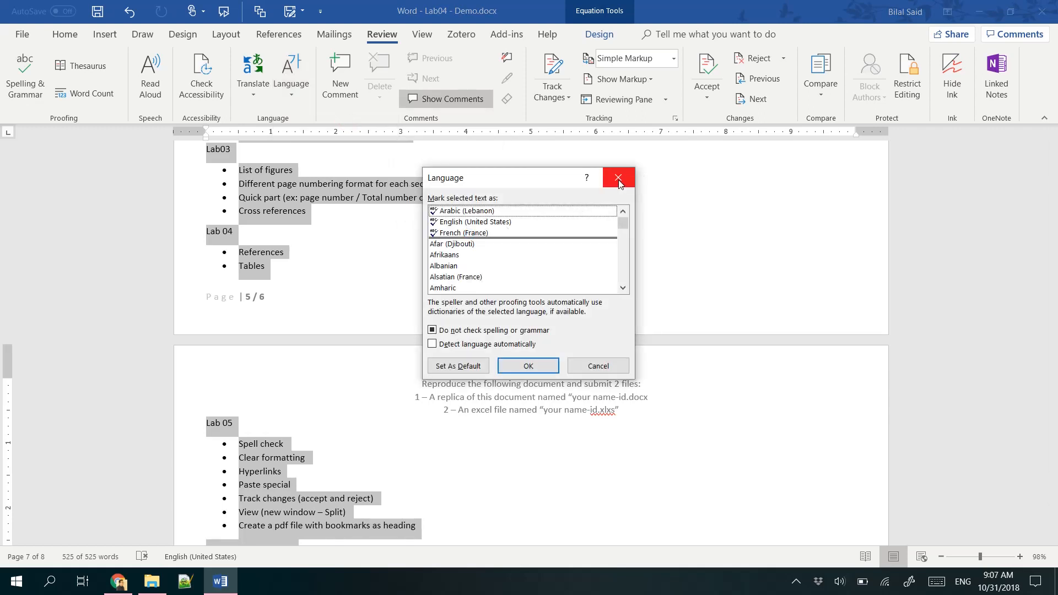
pyautogui.click(617, 178)
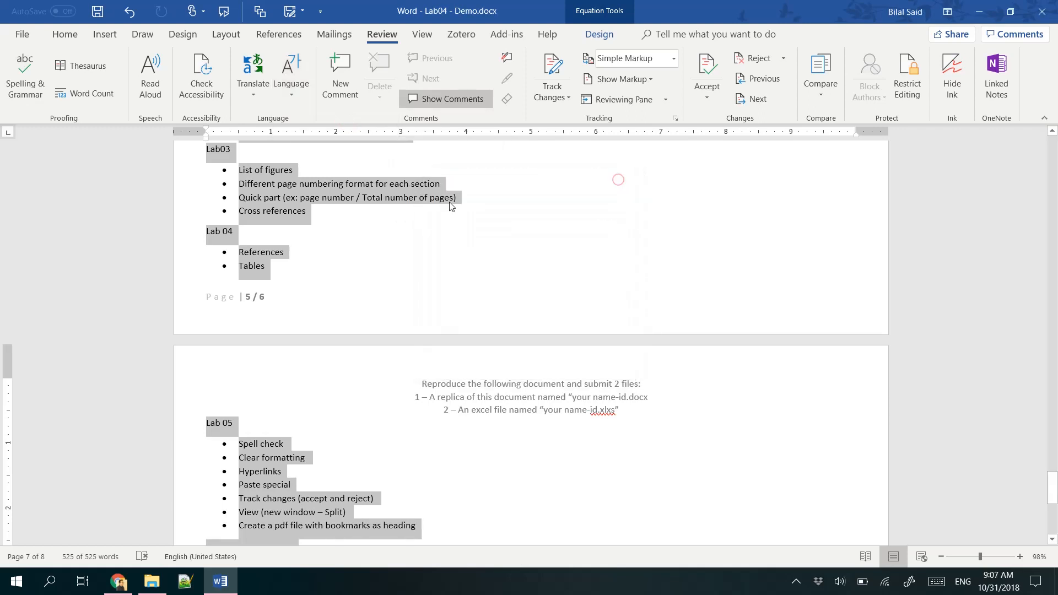
# Select the word "numbering" in the second Lab03 bullet and examine the context options offered for it.
pyautogui.click(261, 175)
pyautogui.doubleClick(325, 184)
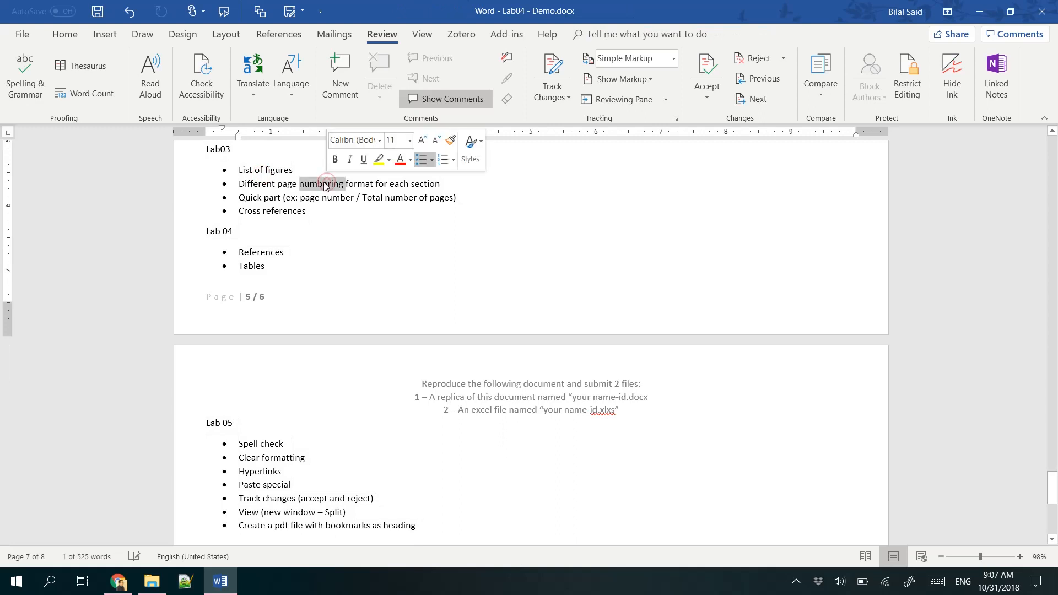
pyautogui.click(325, 182)
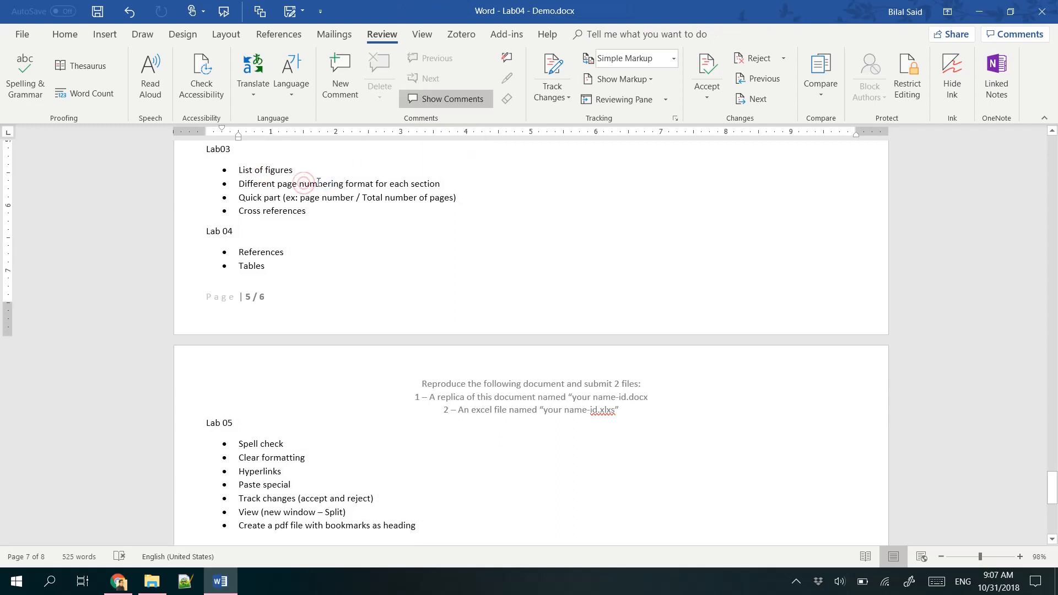
pyautogui.doubleClick(311, 184)
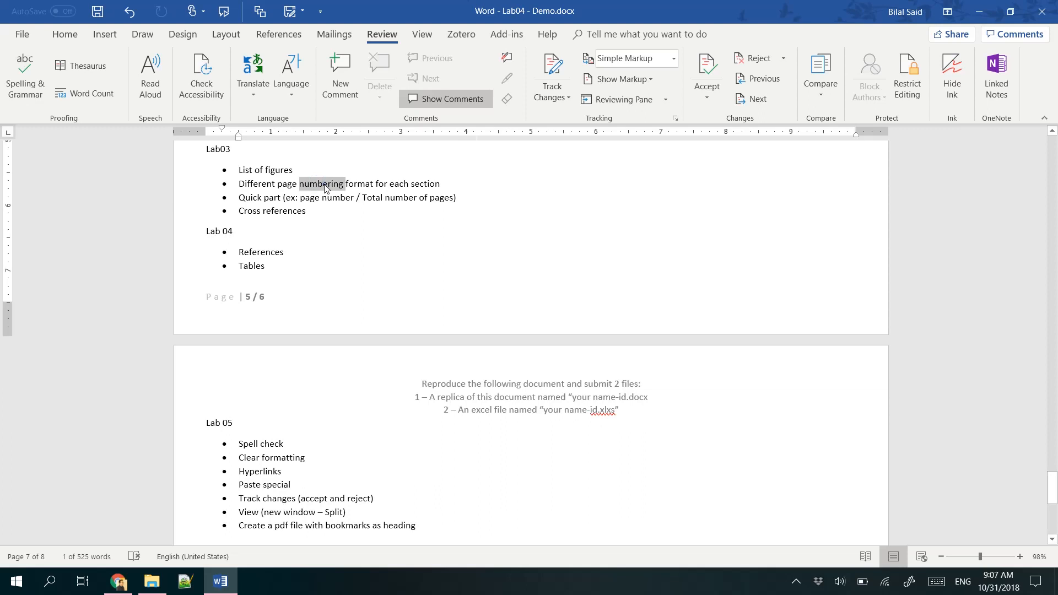
pyautogui.rightClick(325, 188)
pyautogui.moveTo(387, 373)
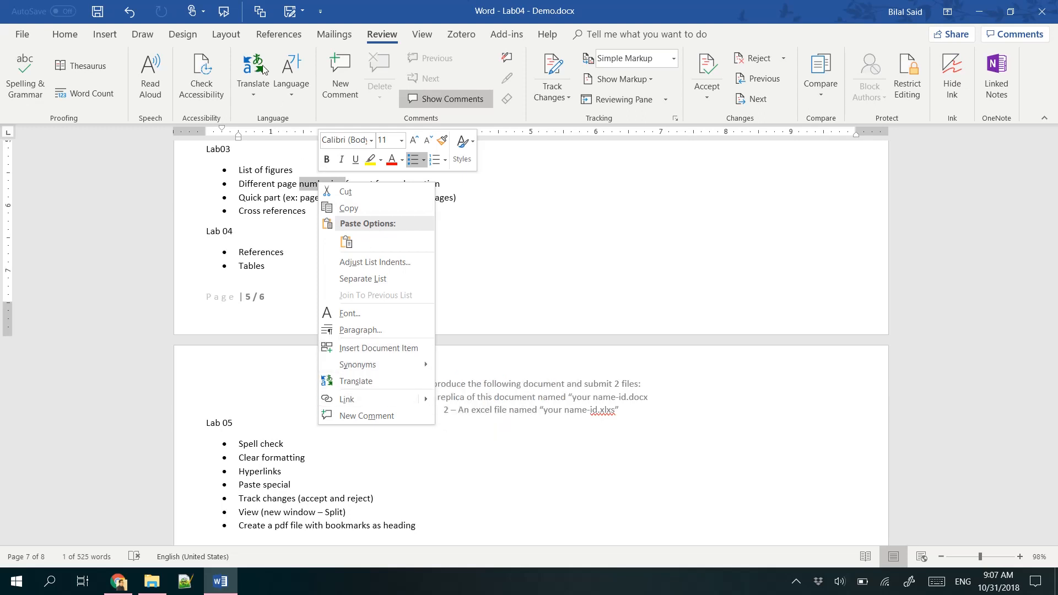
pyautogui.click(245, 217)
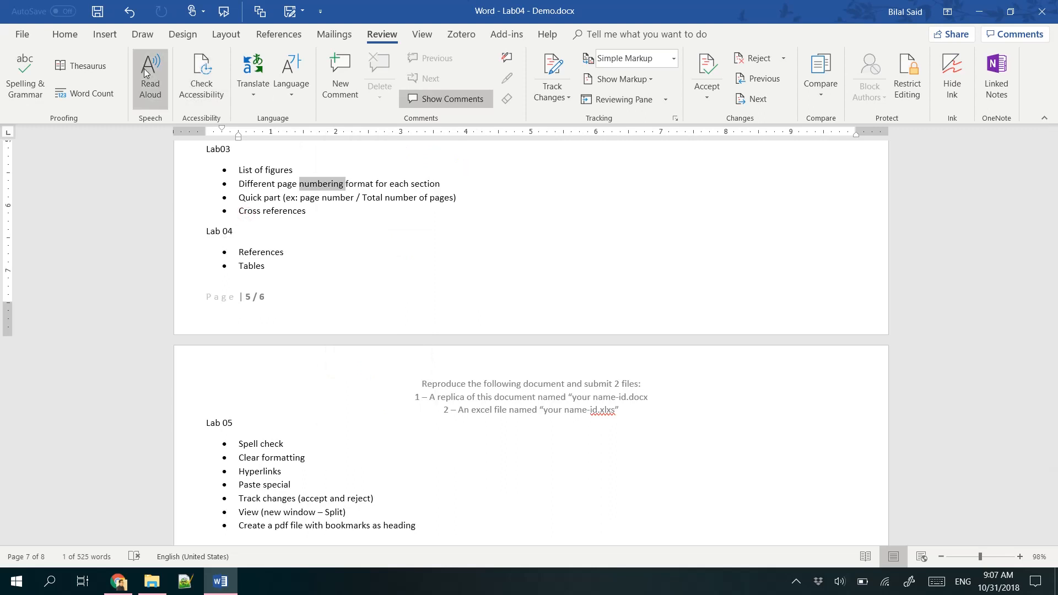
# Have the Lab03 bullets read aloud, raise the speaker volume and stop the reading.
pyautogui.click(258, 171)
pyautogui.moveTo(231, 164); pyautogui.dragTo(306, 217)
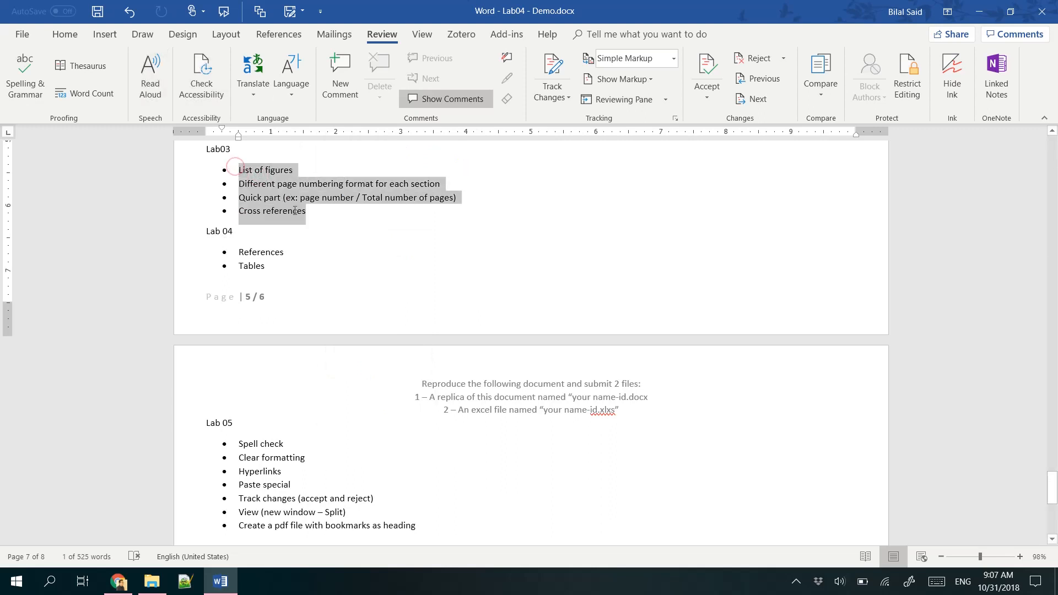
pyautogui.click(157, 84)
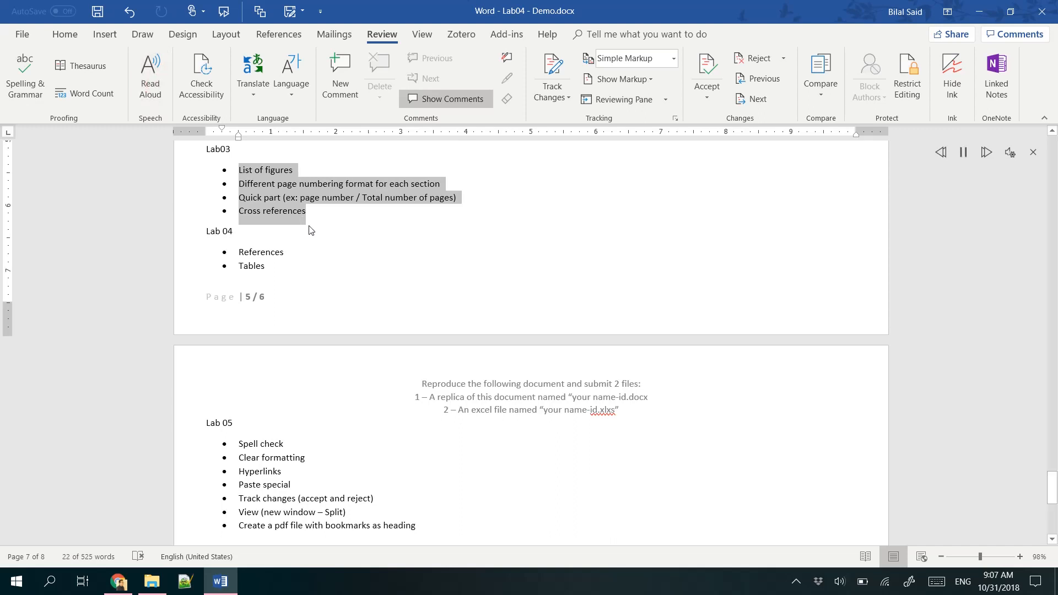
pyautogui.click(844, 581)
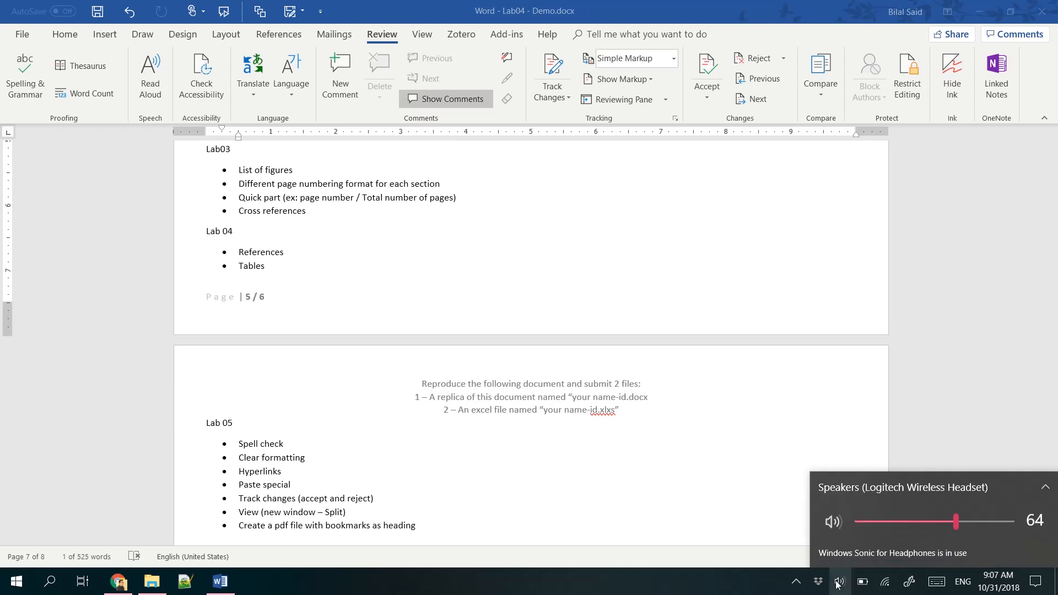
pyautogui.moveTo(958, 520); pyautogui.dragTo(987, 522)
pyautogui.click(420, 227)
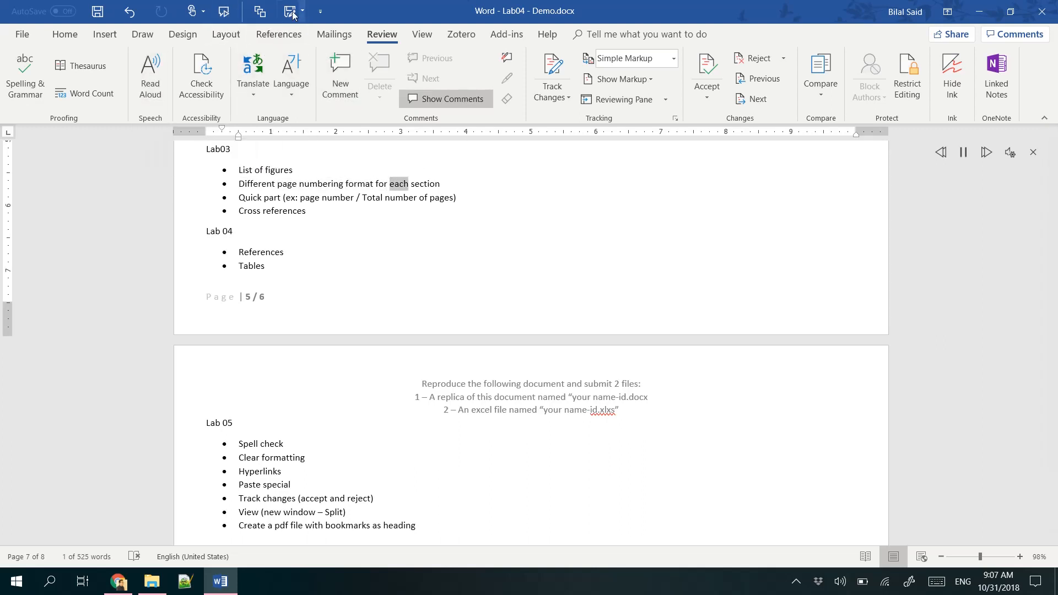
pyautogui.click(157, 90)
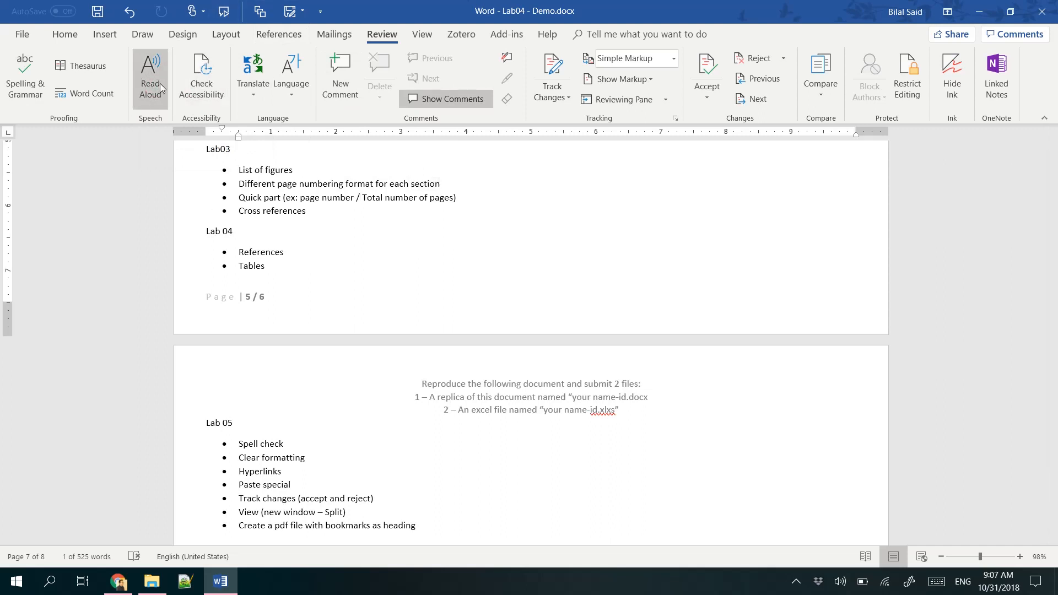
pyautogui.click(361, 215)
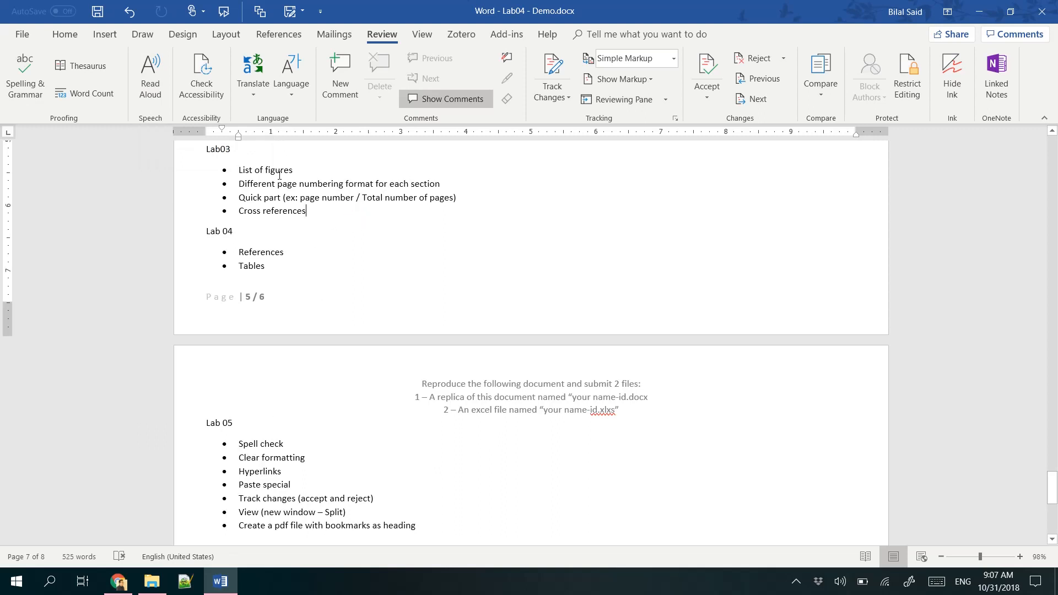
# Delete the final "g" of "numbering" in the second Lab03 bullet and correct the misspelling with the suggestion "numbering".
pyautogui.click(342, 184)
pyautogui.press('BackSpace')
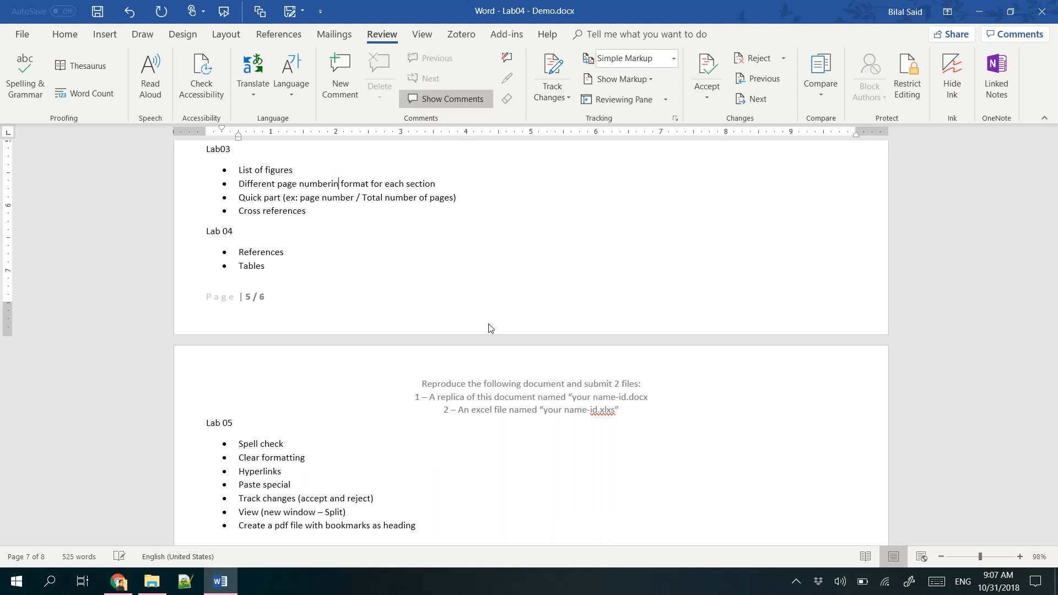
pyautogui.click(566, 263)
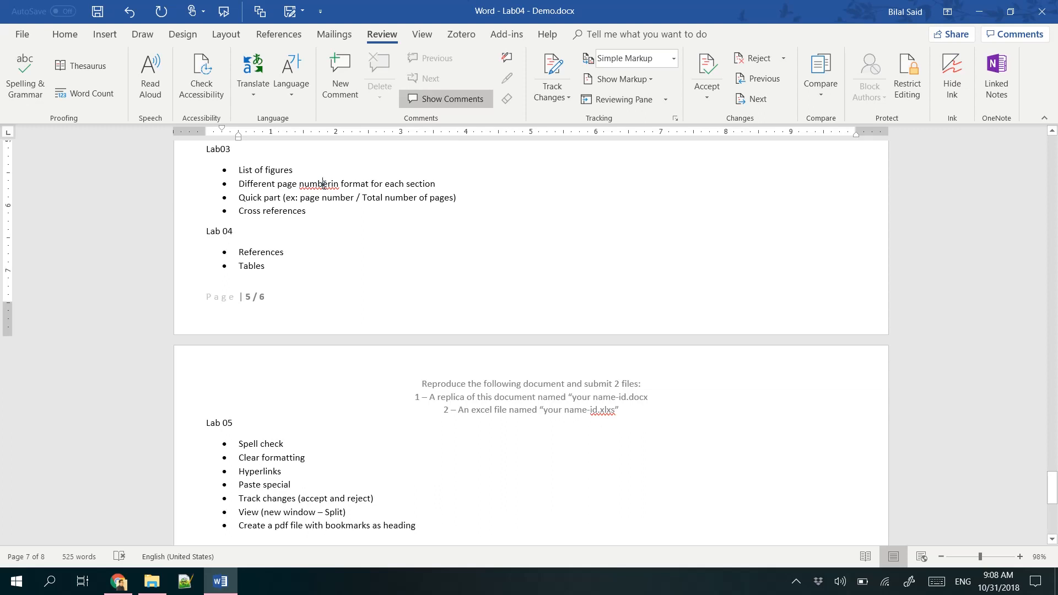
pyautogui.rightClick(323, 184)
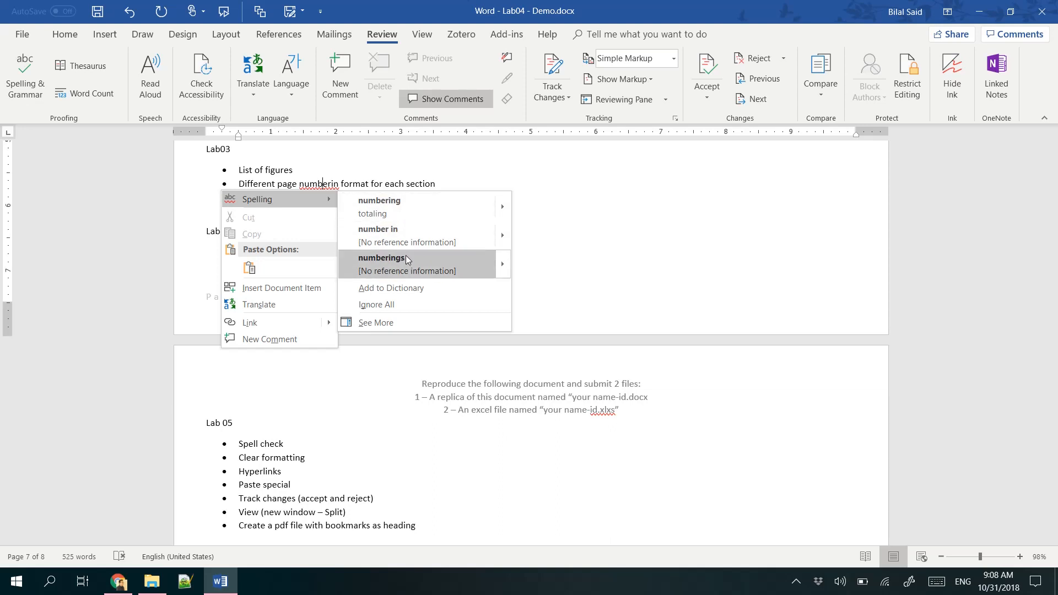
pyautogui.click(406, 203)
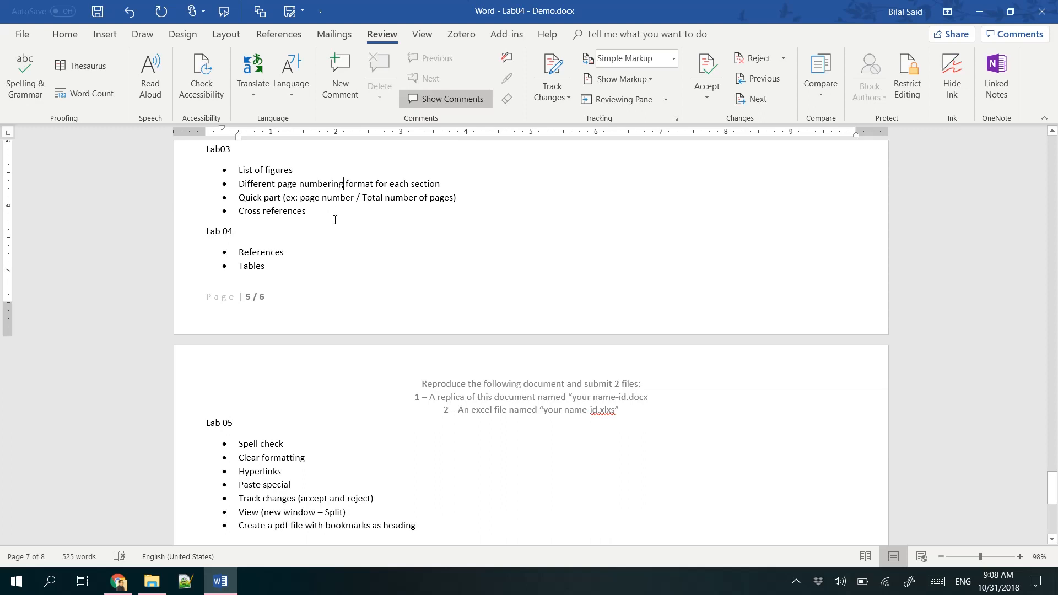
# Check the document's word count statistics and close them.
pyautogui.click(308, 240)
pyautogui.hotkey('ctrl', 'shift', 'g')
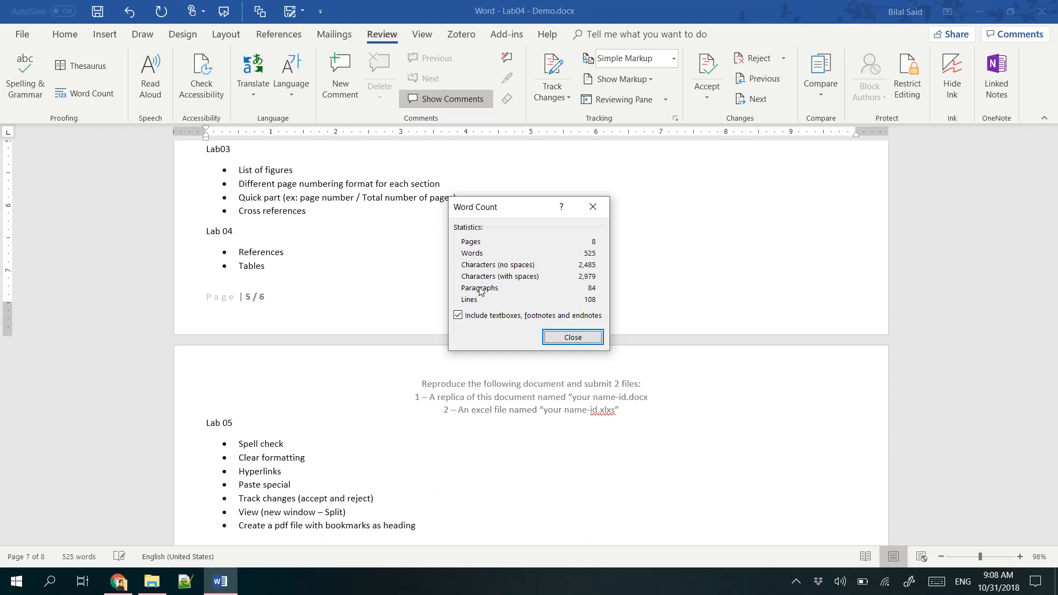
pyautogui.click(573, 337)
# Add an empty bullet below "Clear formatting" in the Lab 05 list, clear all its formatting and enter "Lab 06" there.
pyautogui.scroll(-1, 308, 416)
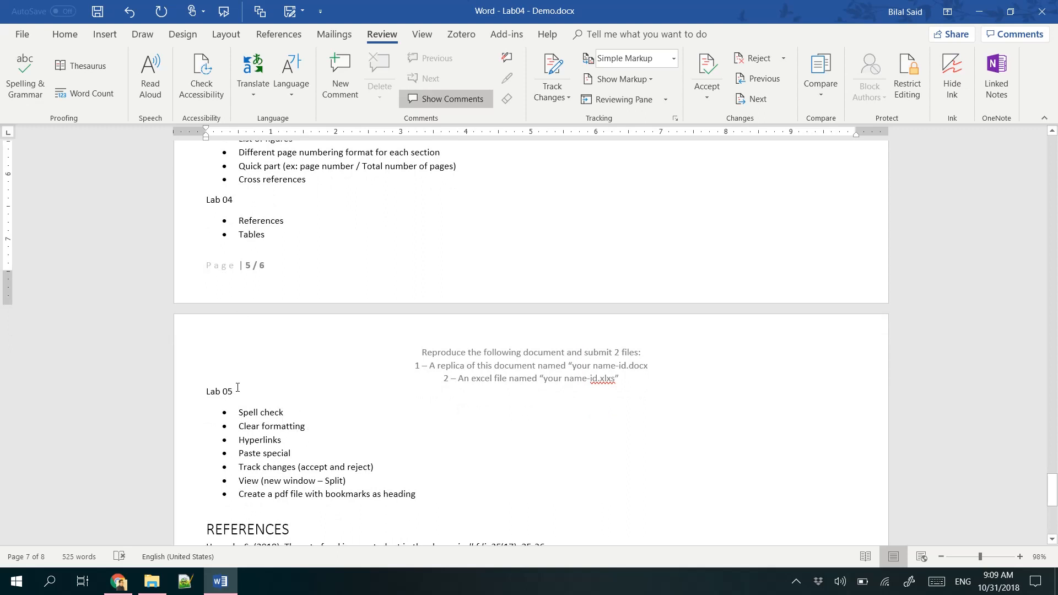
pyautogui.click(318, 427)
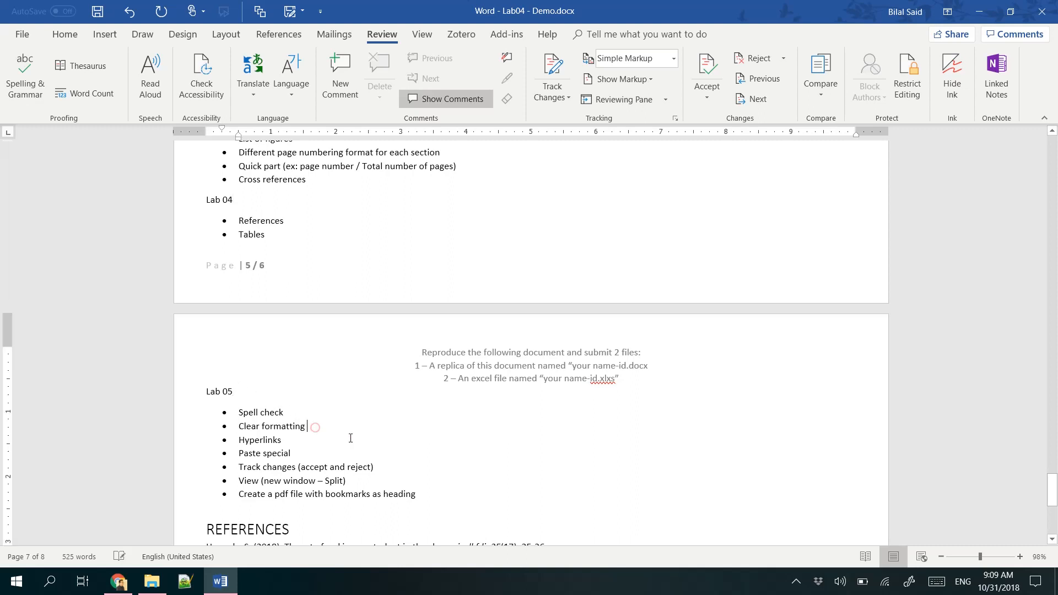
pyautogui.press('Return')
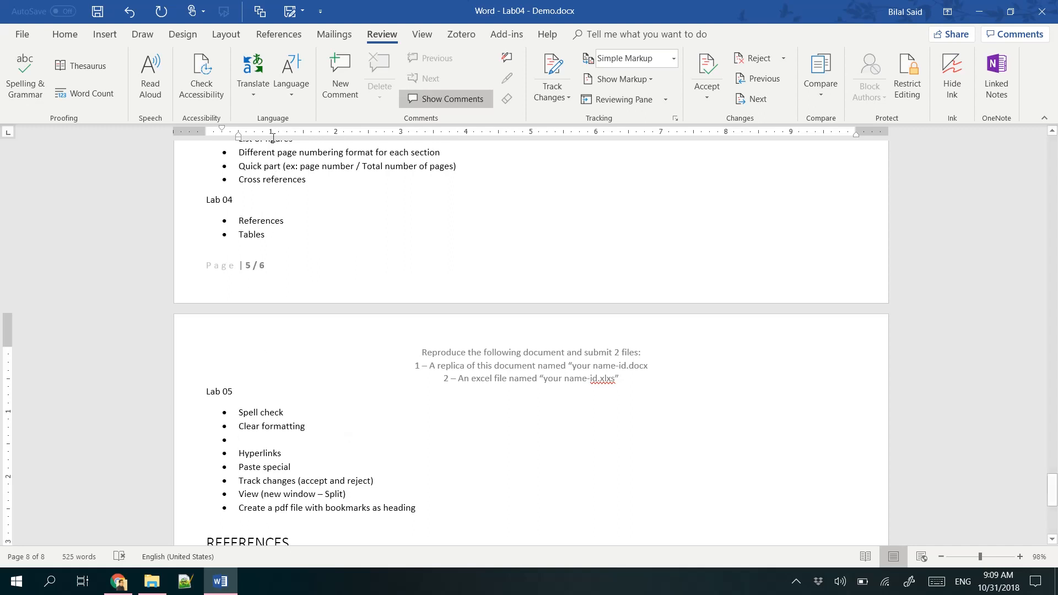
pyautogui.click(77, 35)
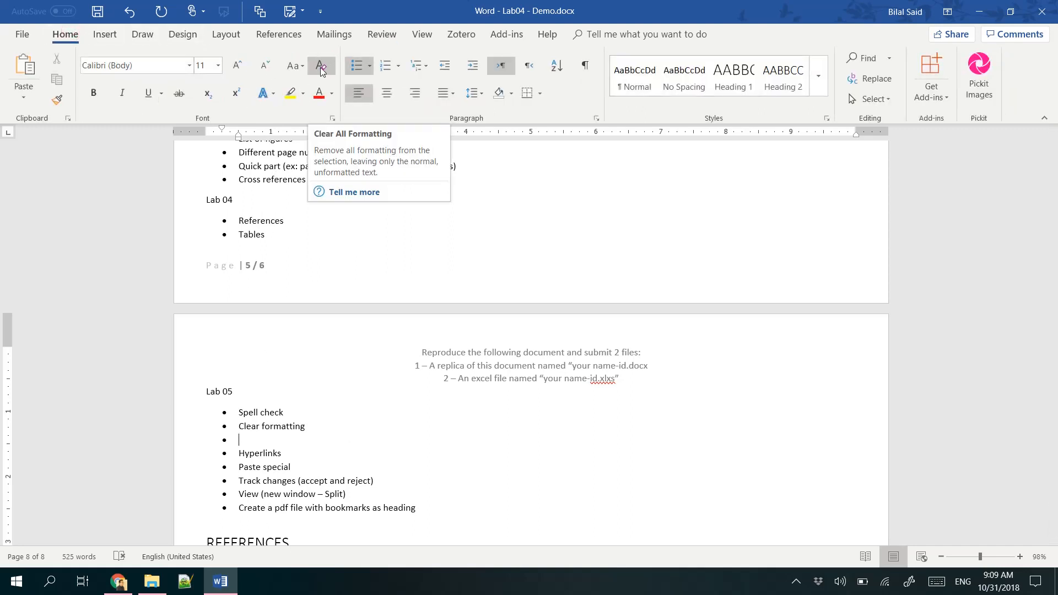
pyautogui.click(321, 67)
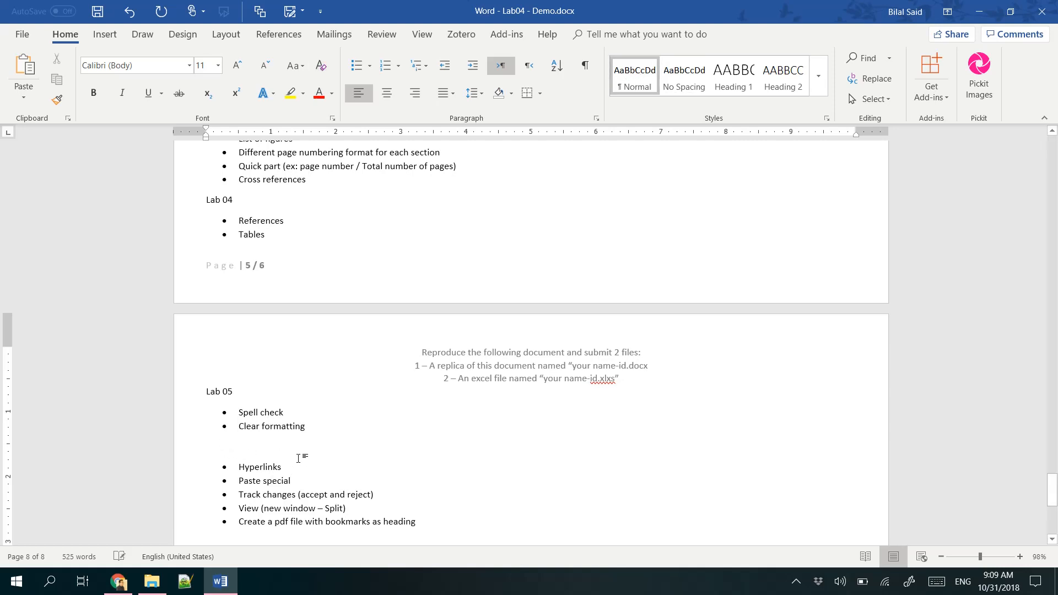
pyautogui.write('Lab ')
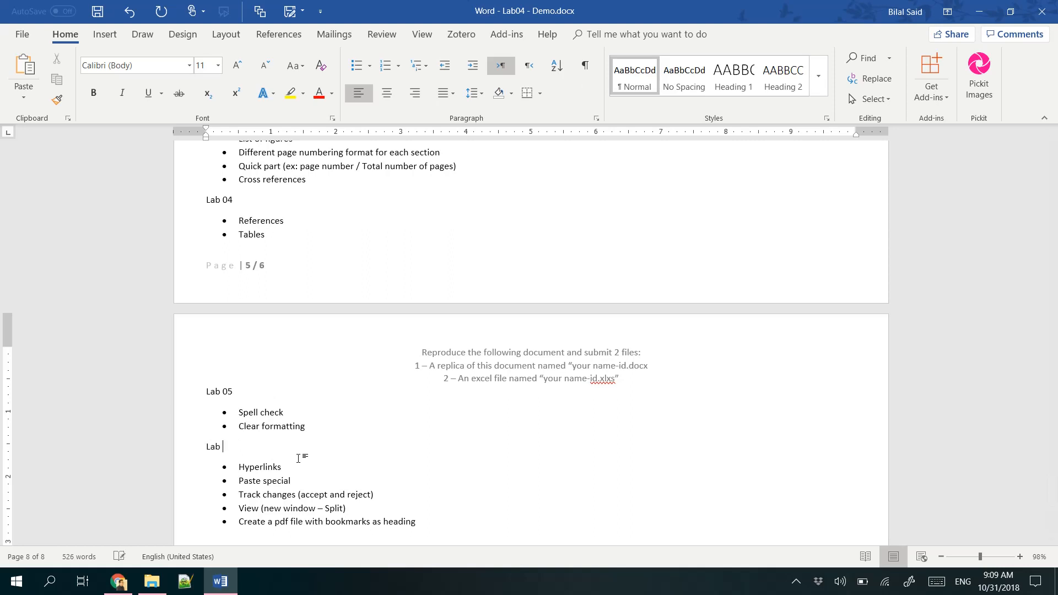
pyautogui.write('06')
# Undo the "Lab 06" line and remove the added paragraph so "Hyperlinks" directly follows "Clear formatting".
pyautogui.hotkey('ctrl', 'z')
pyautogui.press('BackSpace')
pyautogui.press('BackSpace')
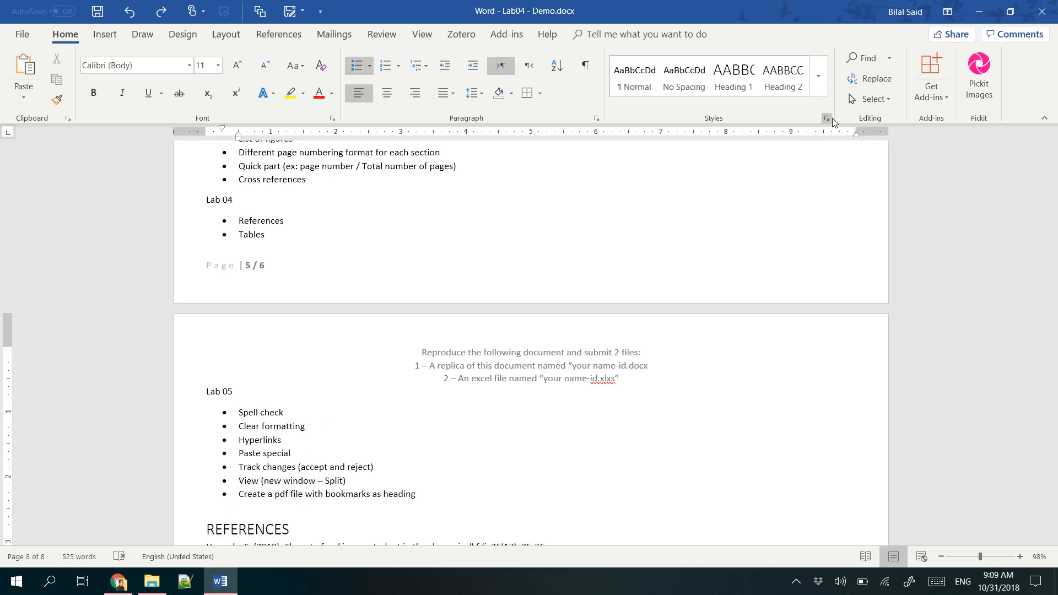
# Add an empty bullet below "Clear formatting" again and look up the Clear Formatting option in the expanded style gallery.
pyautogui.press('Return')
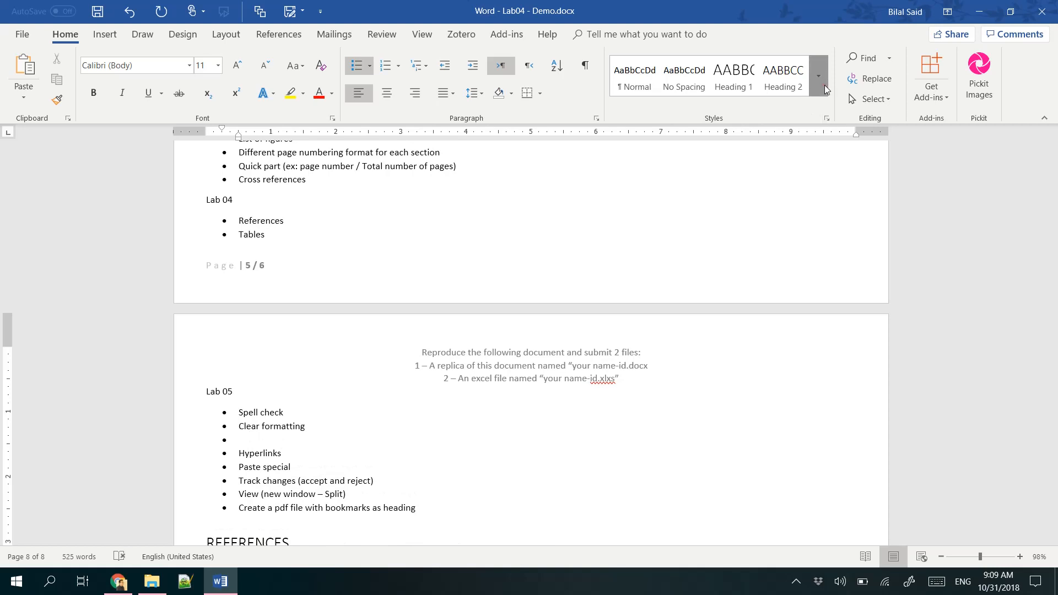
pyautogui.click(825, 89)
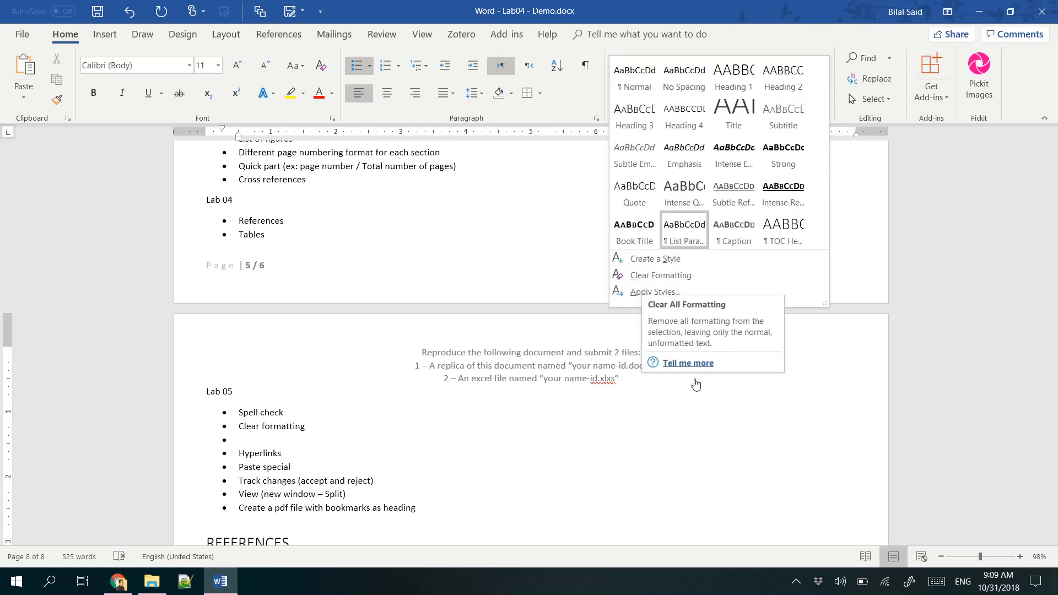
pyautogui.click(530, 414)
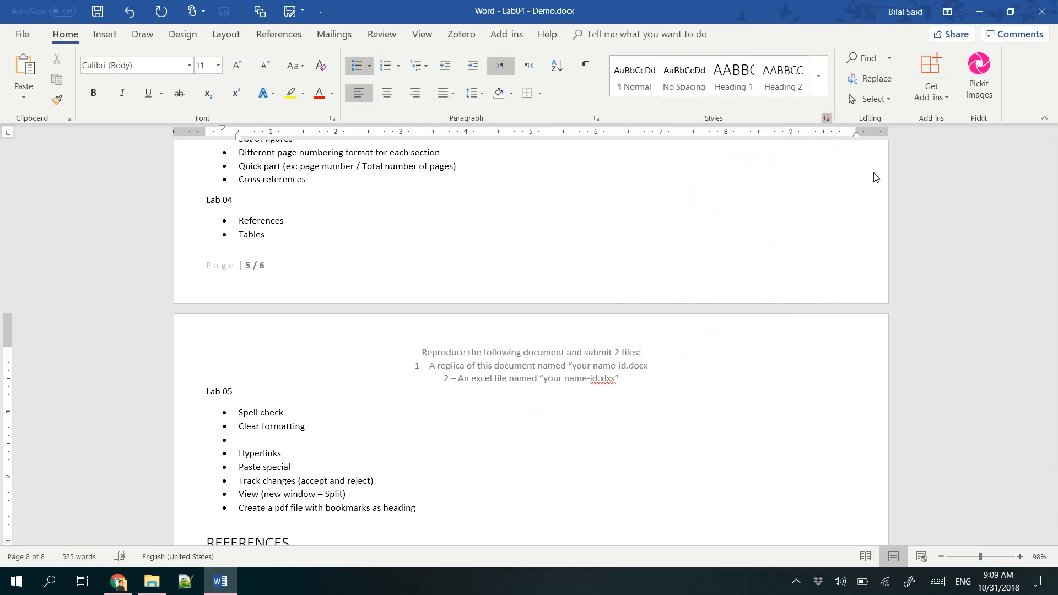
# Apply the Clear All style to the empty bullet, close the style list, and undo both the clearing and the added bullet.
pyautogui.click(827, 118)
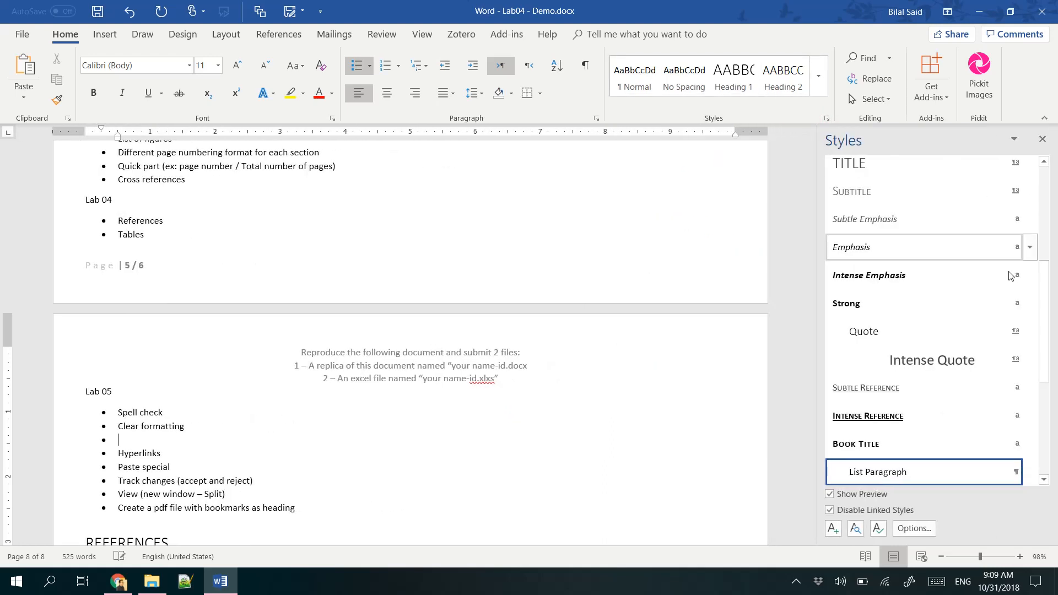
pyautogui.moveTo(1041, 308); pyautogui.dragTo(981, 162)
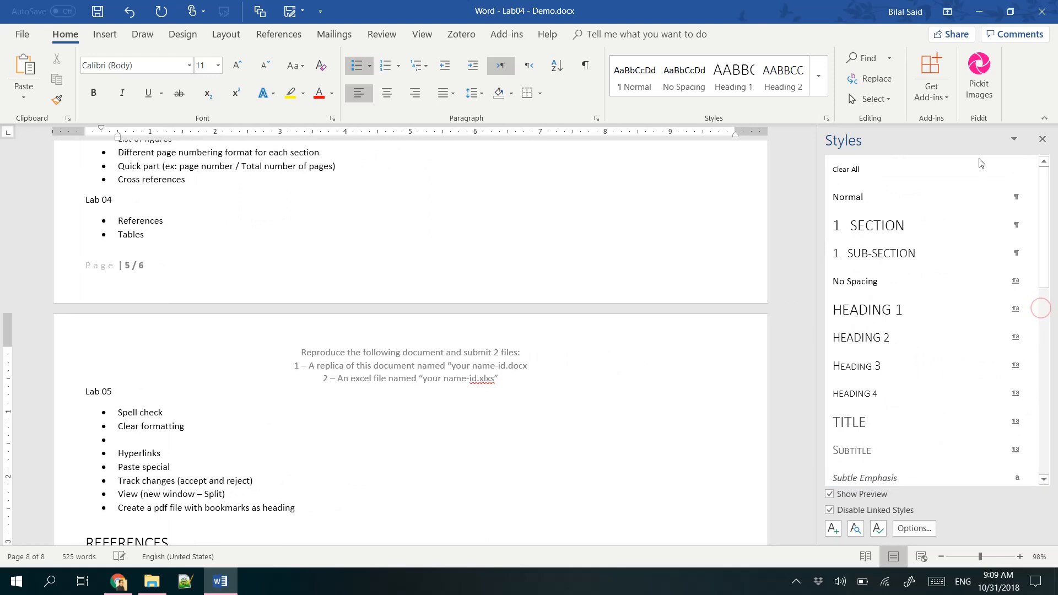
pyautogui.click(887, 174)
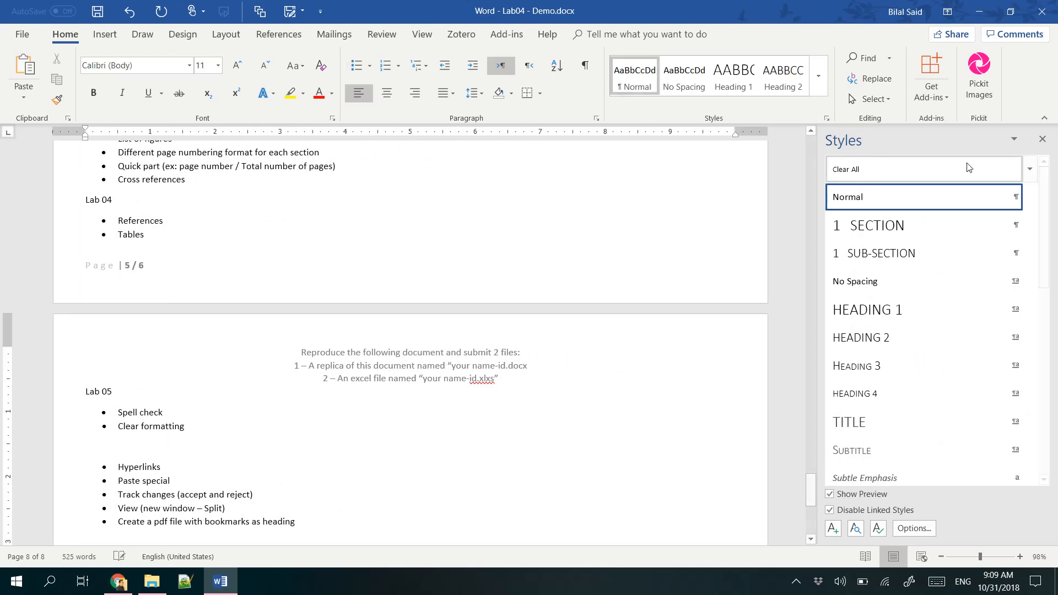
pyautogui.click(1041, 141)
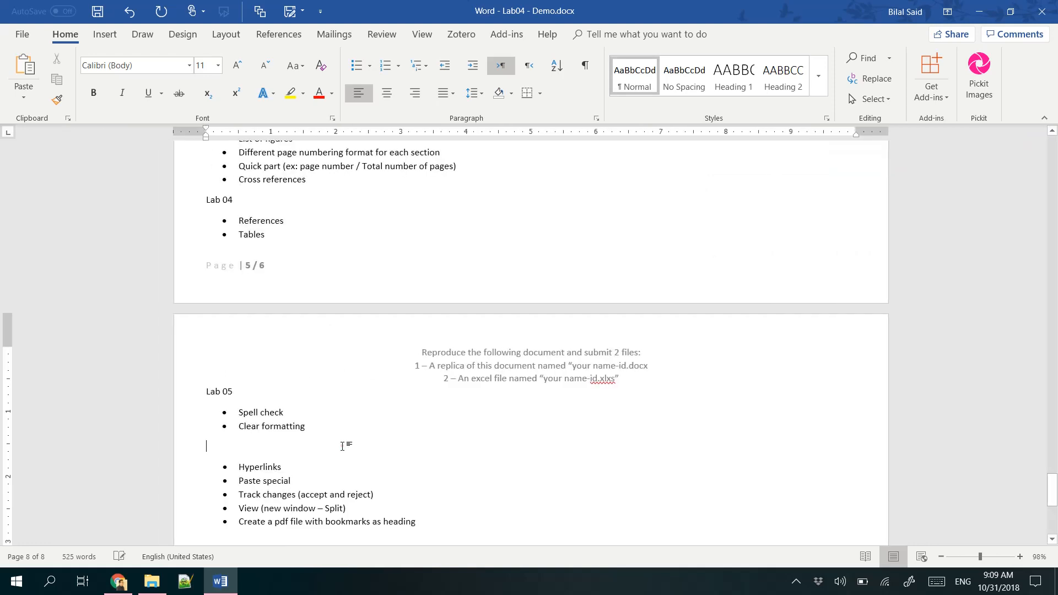
pyautogui.hotkey('ctrl', 'z')
pyautogui.hotkey('ctrl', 'z')
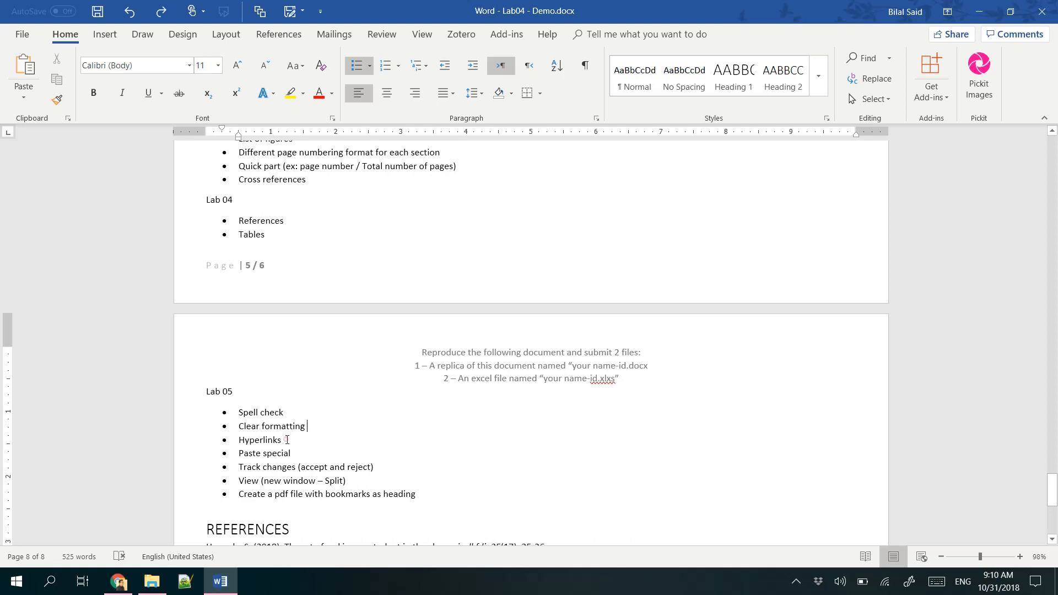
# Switch to Chrome, copy the Moodle site's domain from the course page's address, and return to the Word document.
pyautogui.scroll(-1, 350, 383)
pyautogui.scroll(-1, 351, 383)
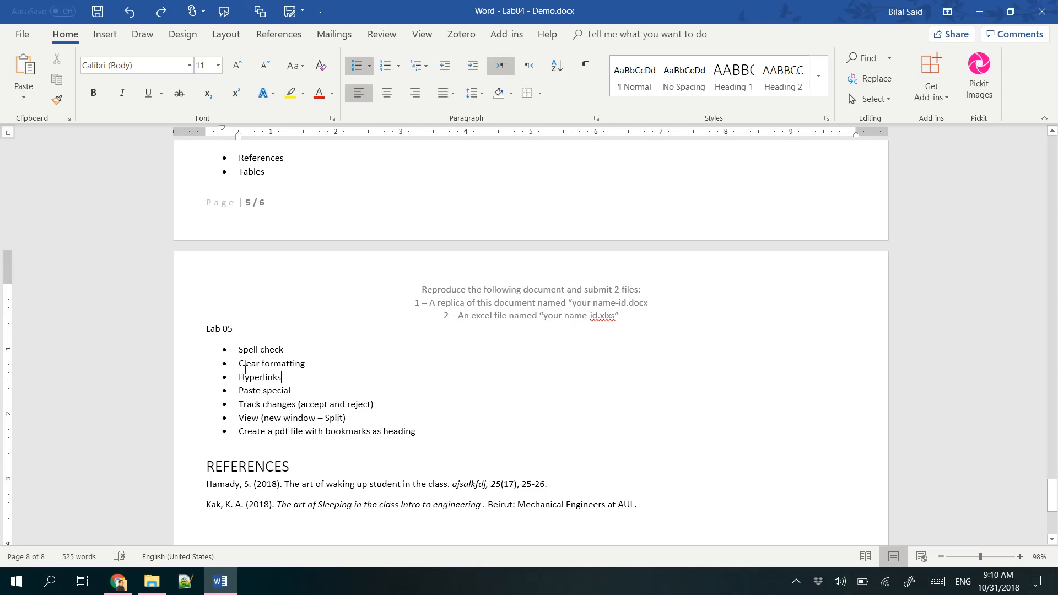
pyautogui.click(119, 585)
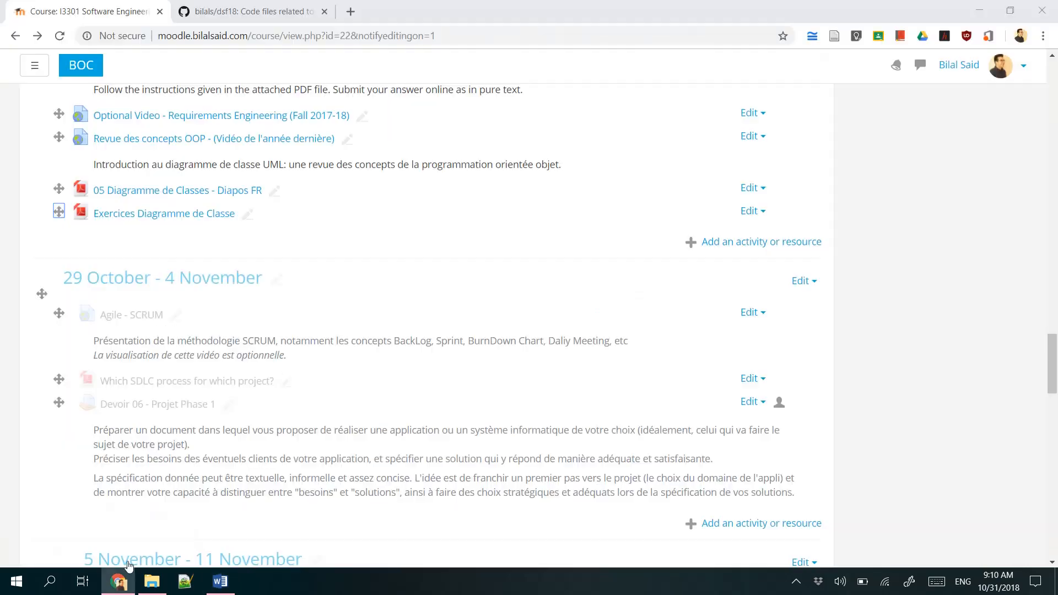
pyautogui.doubleClick(245, 35)
pyautogui.hotkey('ctrl', 'c')
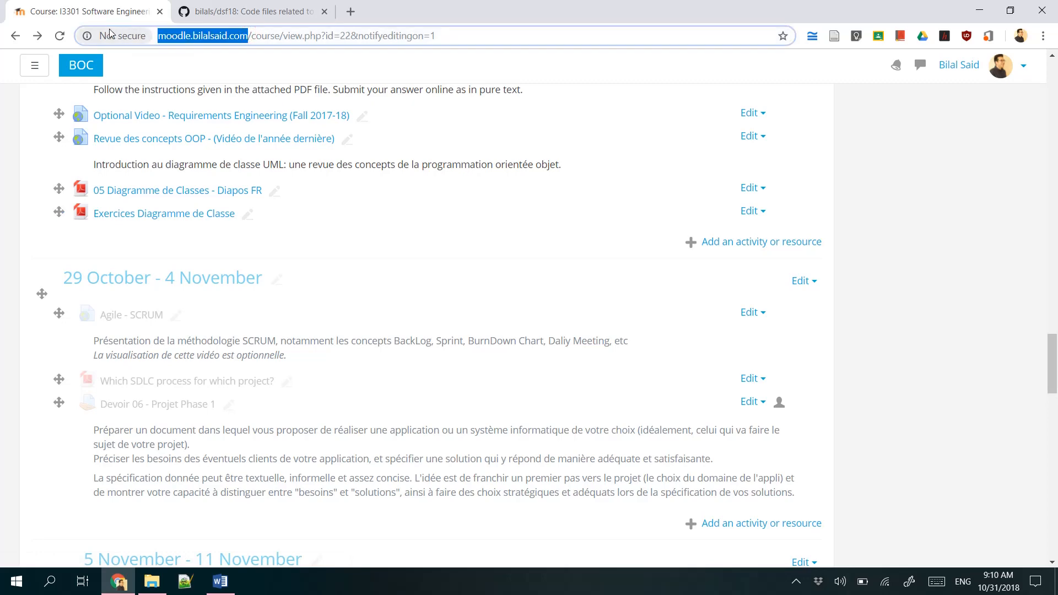
pyautogui.click(220, 581)
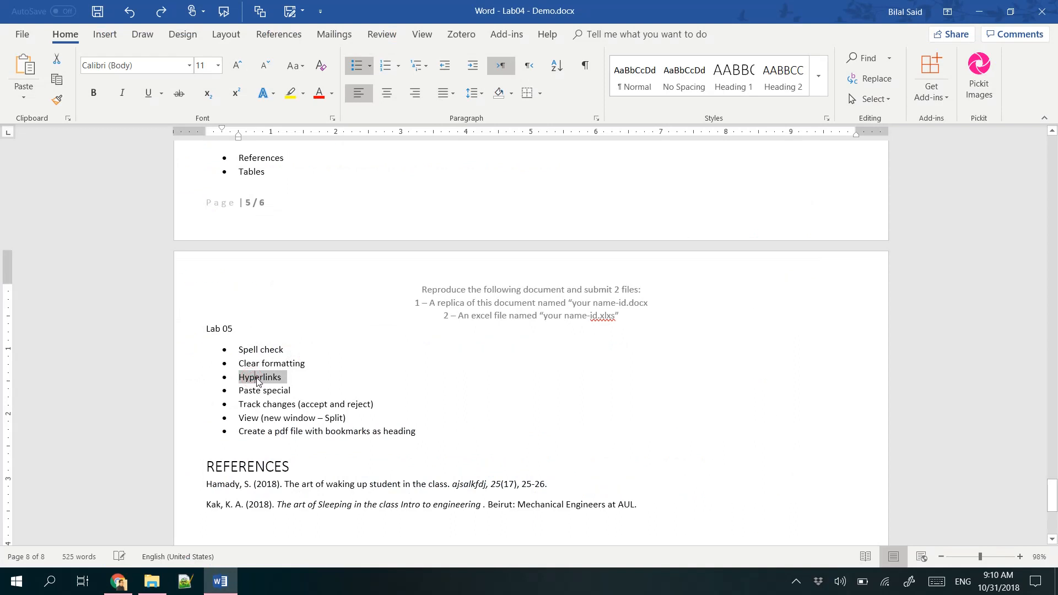
# Append "(for example, this is a clickable link)" to the "Hyperlinks" bullet in the Lab 05 list.
pyautogui.click(287, 377)
pyautogui.write('(')
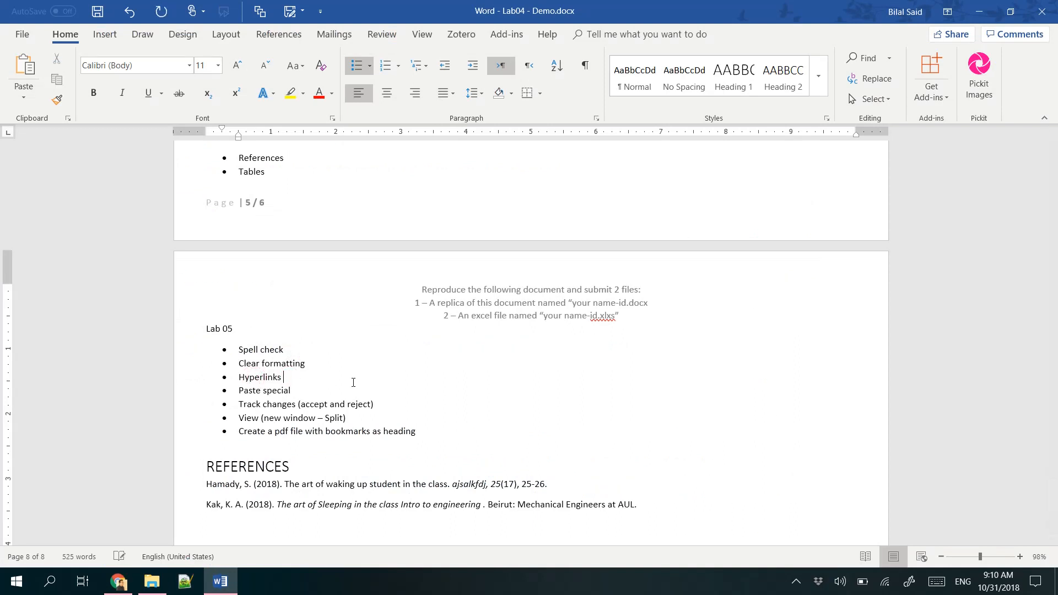
pyautogui.write('for example')
pyautogui.write(': ')
pyautogui.write(')')
pyautogui.press('BackSpace')
pyautogui.press('BackSpace')
pyautogui.write(', this is a linkclickable link )')
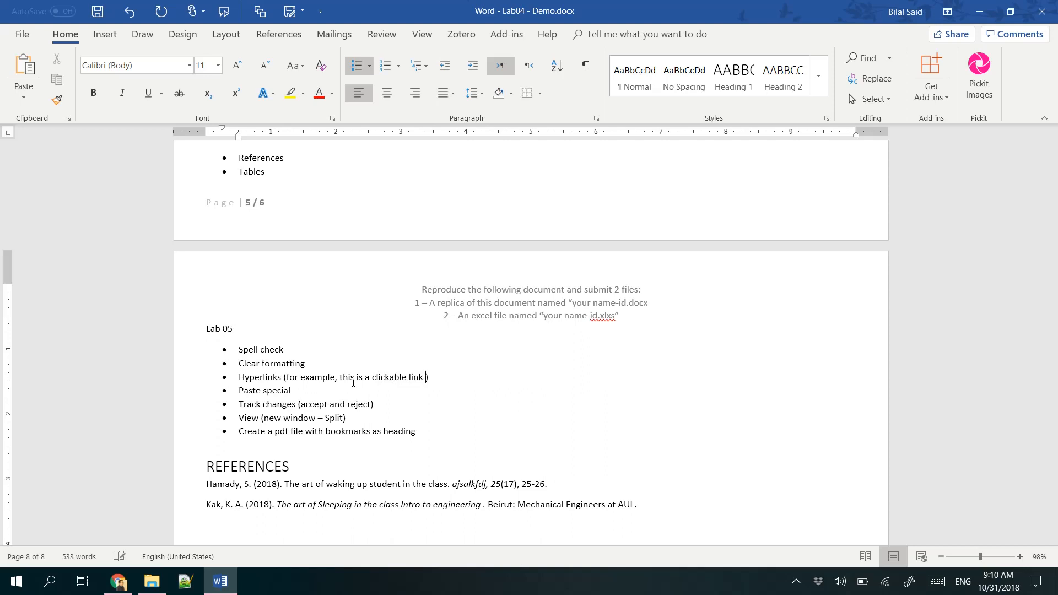
pyautogui.hotkey('ctrl', 'shift', 'Left')
pyautogui.hotkey('ctrl', 'shift', 'Left')
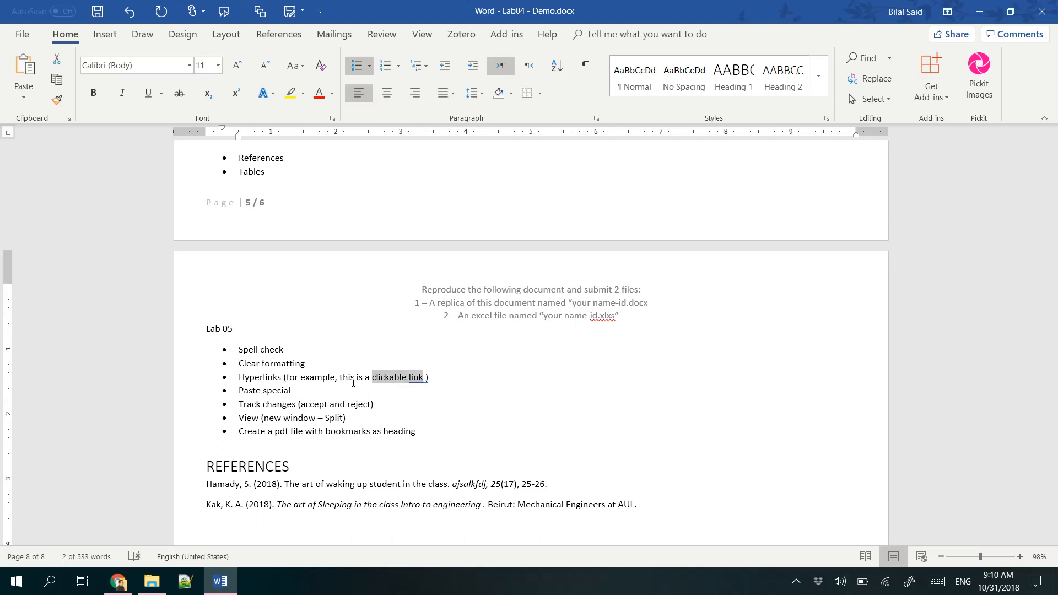
pyautogui.press('Right')
# Turn the words "clickable link" in the Hyperlinks bullet into a hyperlink to the copied Moodle site address.
pyautogui.hotkey('ctrl', 'shift', 'Left')
pyautogui.hotkey('ctrl', 'shift', 'Left')
pyautogui.rightClick(396, 377)
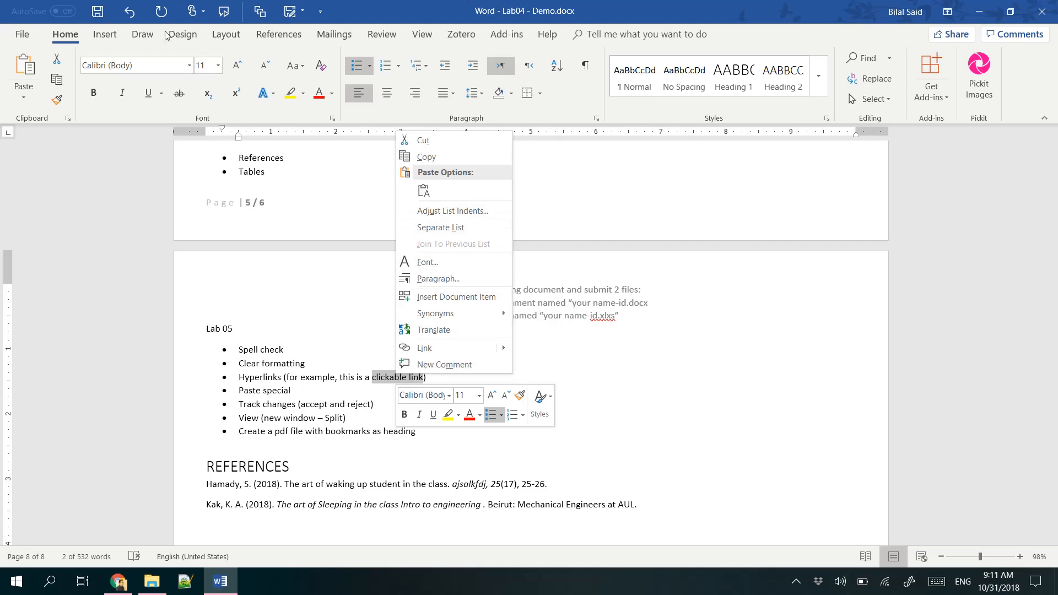
pyautogui.click(109, 36)
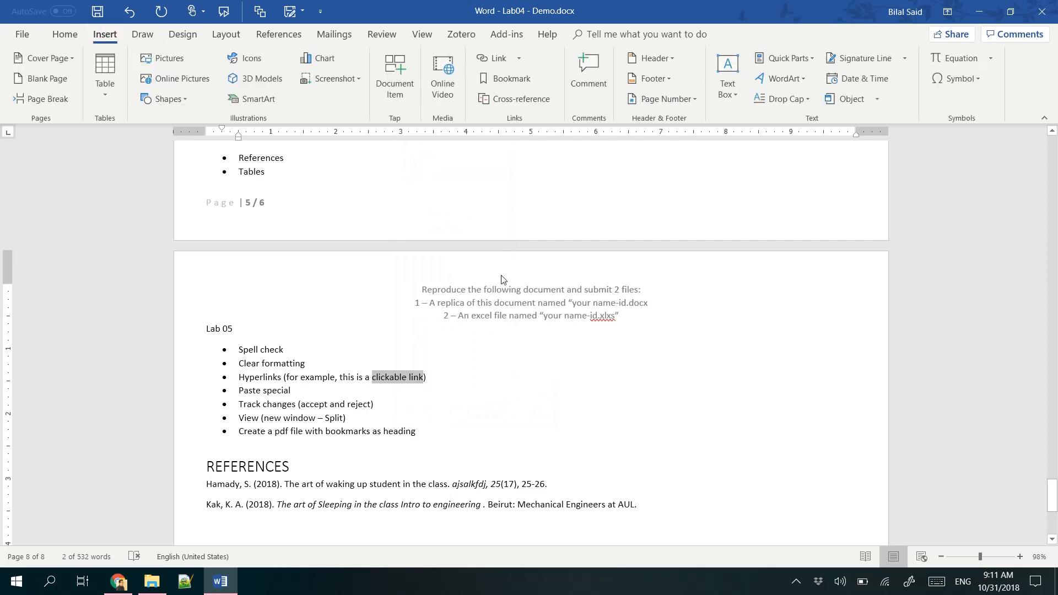
pyautogui.click(517, 59)
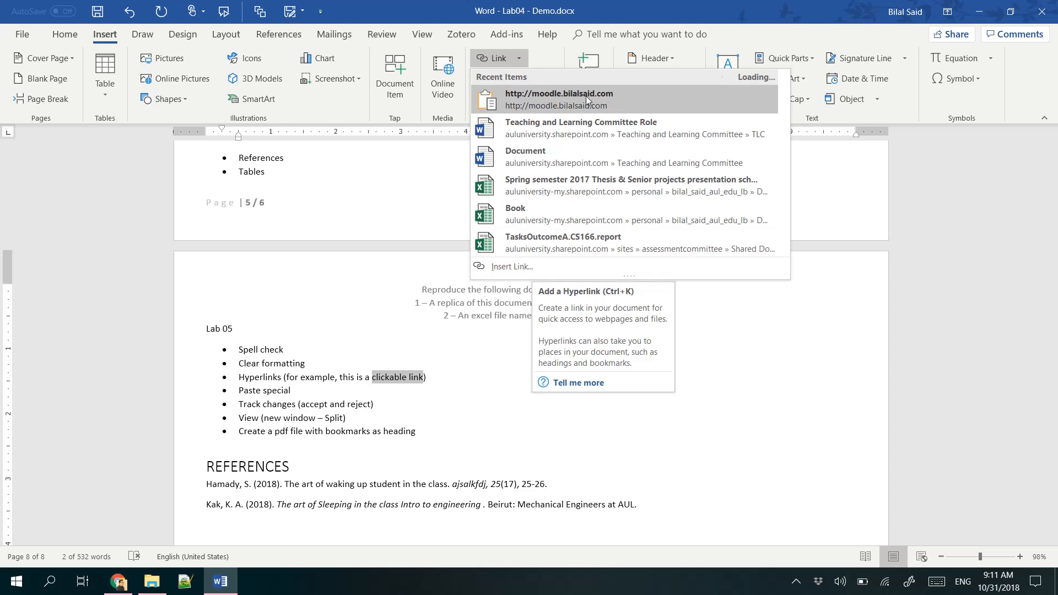
pyautogui.click(511, 267)
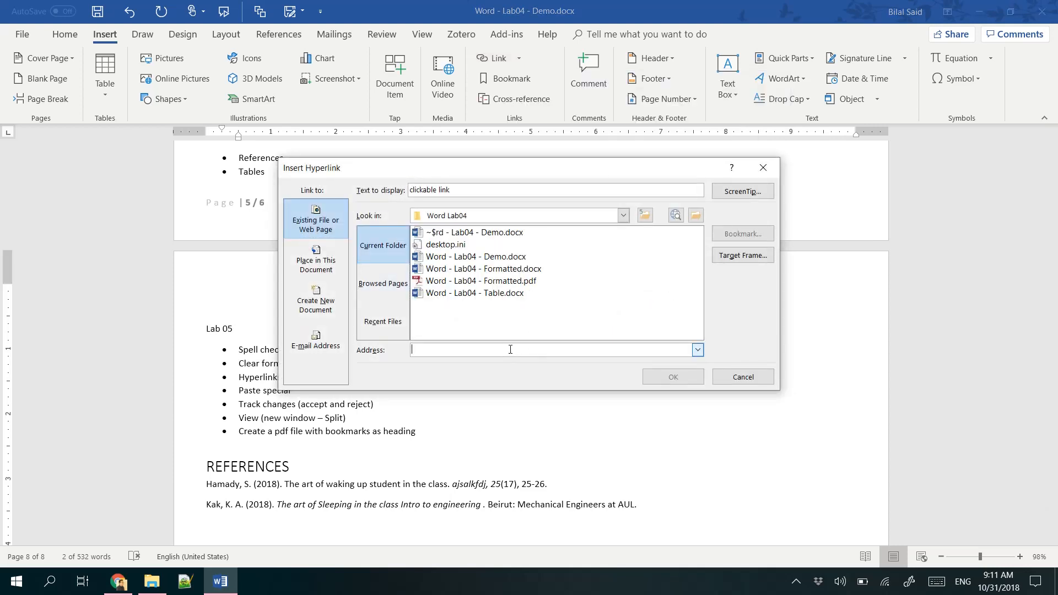
pyautogui.hotkey('ctrl', 'v')
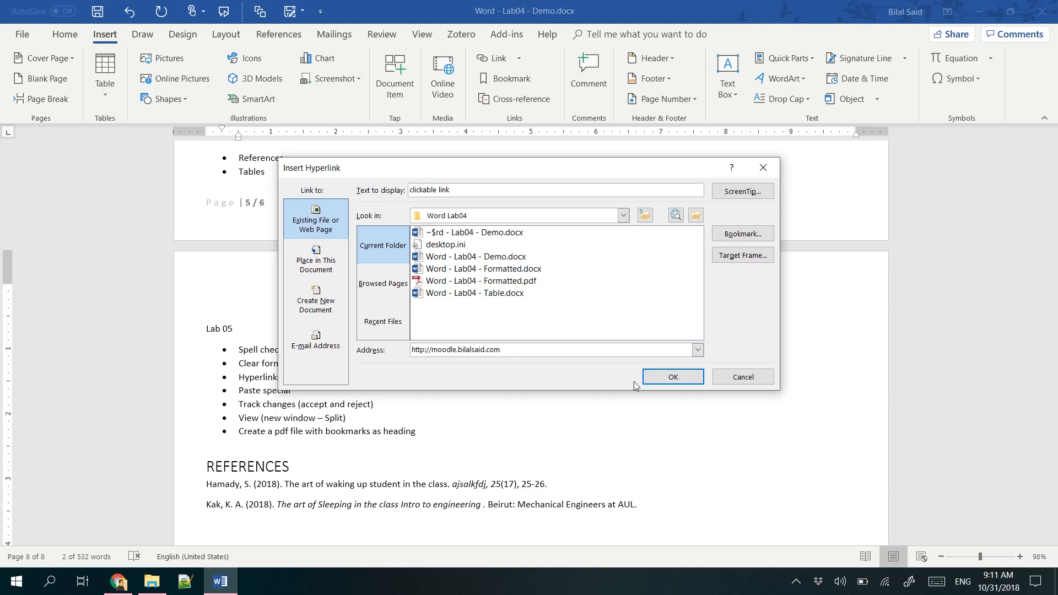
pyautogui.click(673, 376)
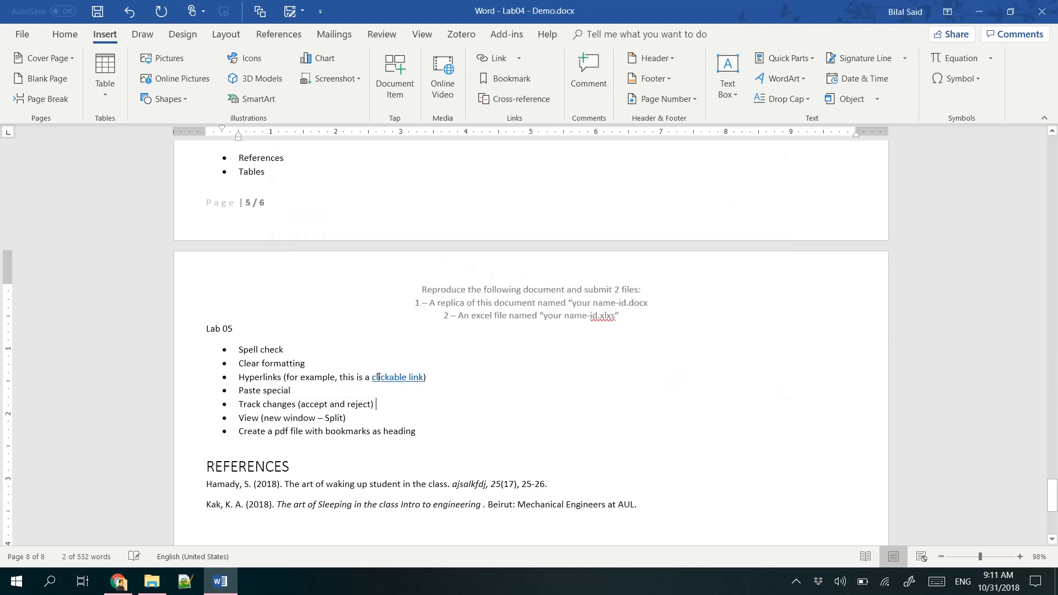
# Try to follow the "clickable link" hyperlink, cancelling the credentials request and dismissing the message.
pyautogui.moveTo(373, 376)
pyautogui.moveTo(410, 379)
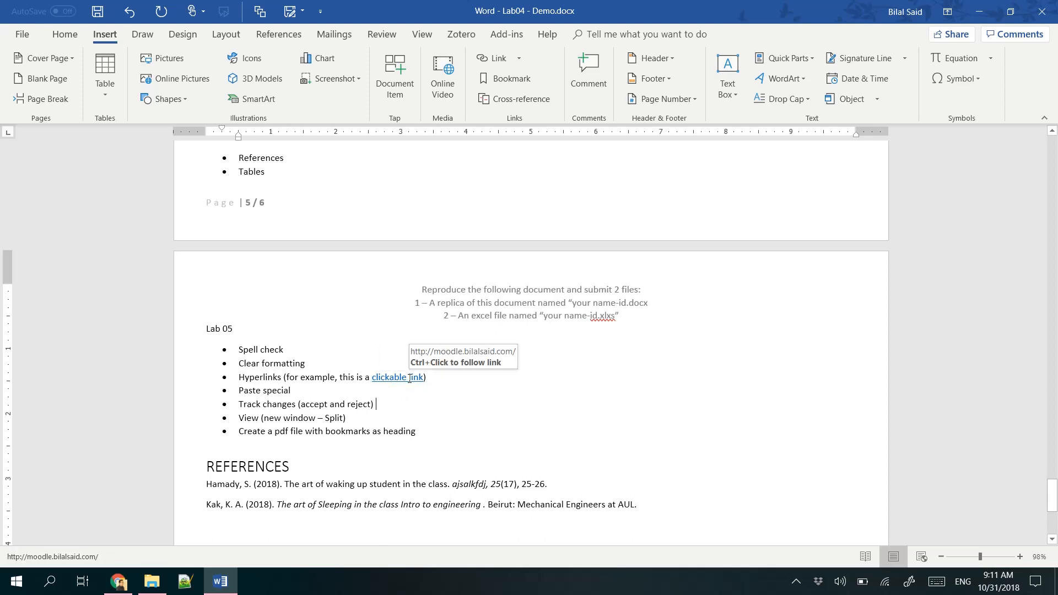
pyautogui.scroll(1, 410, 377)
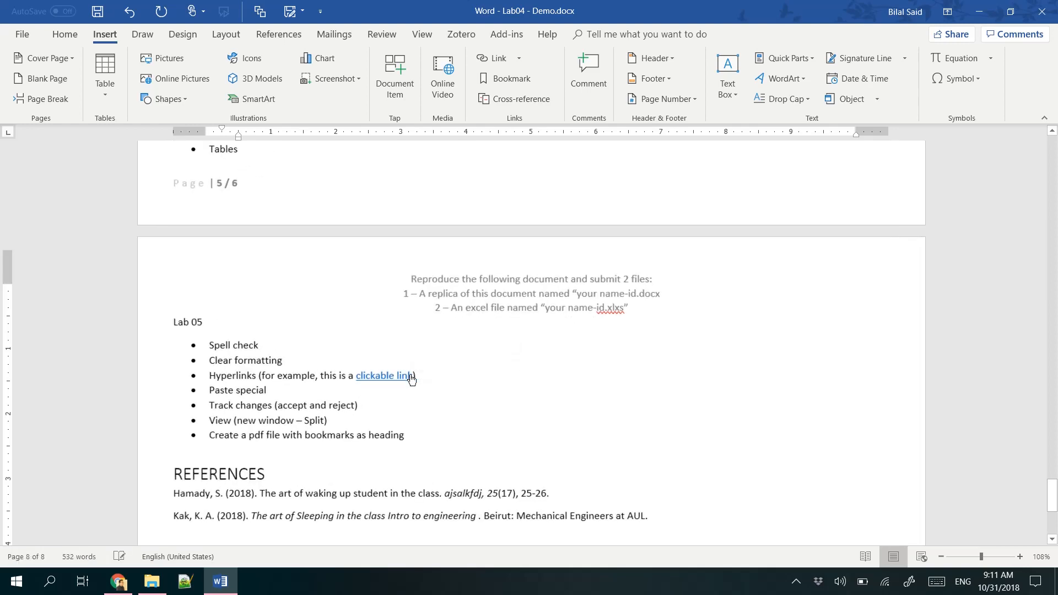
pyautogui.scroll(1, 411, 379)
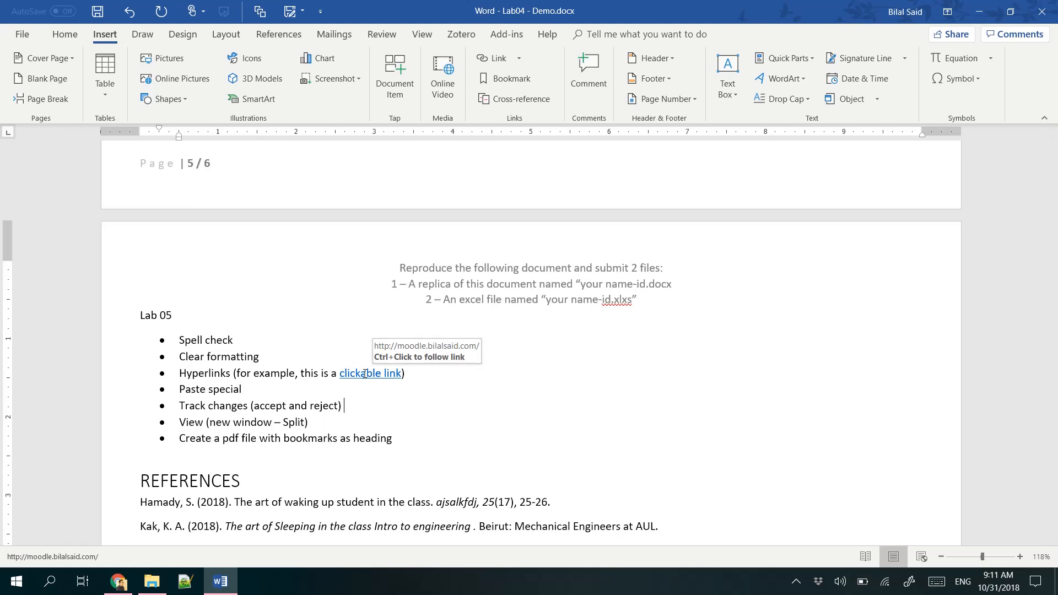
pyautogui.keyDown('ctrl'); pyautogui.click(365, 374); pyautogui.keyUp('ctrl')
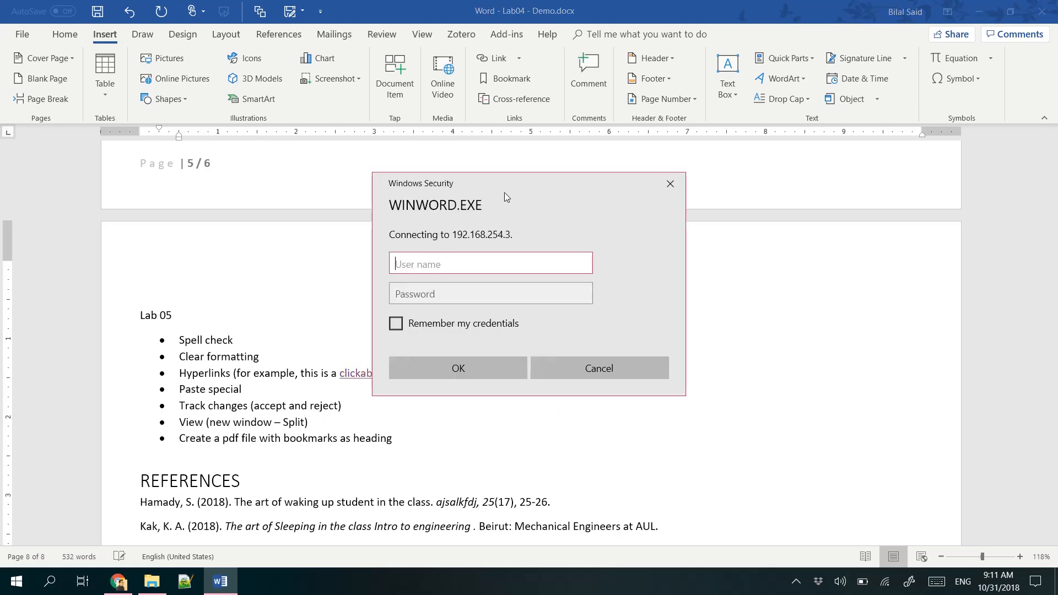
pyautogui.click(578, 368)
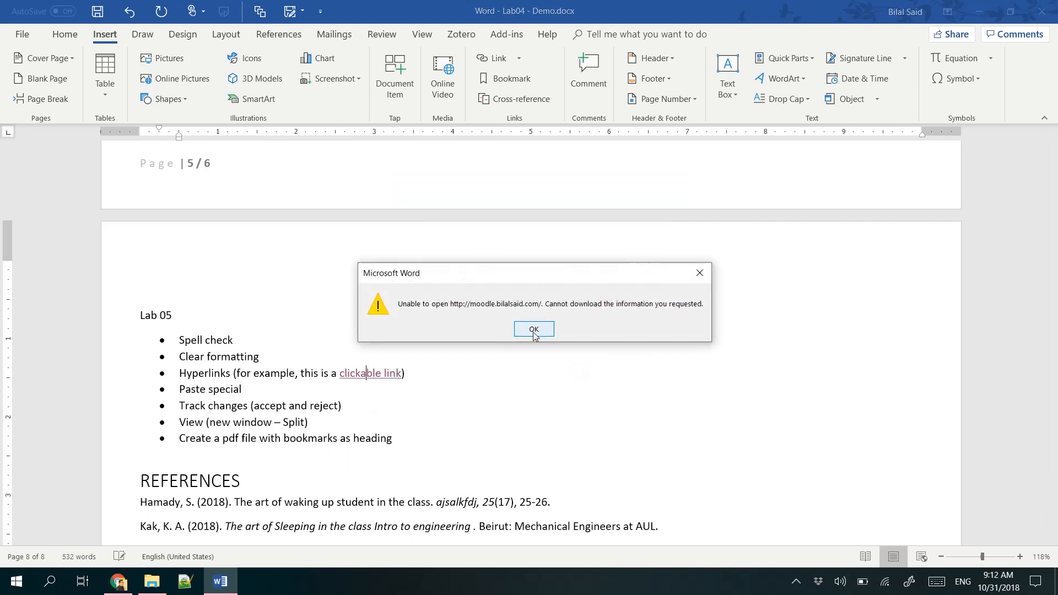
pyautogui.click(533, 330)
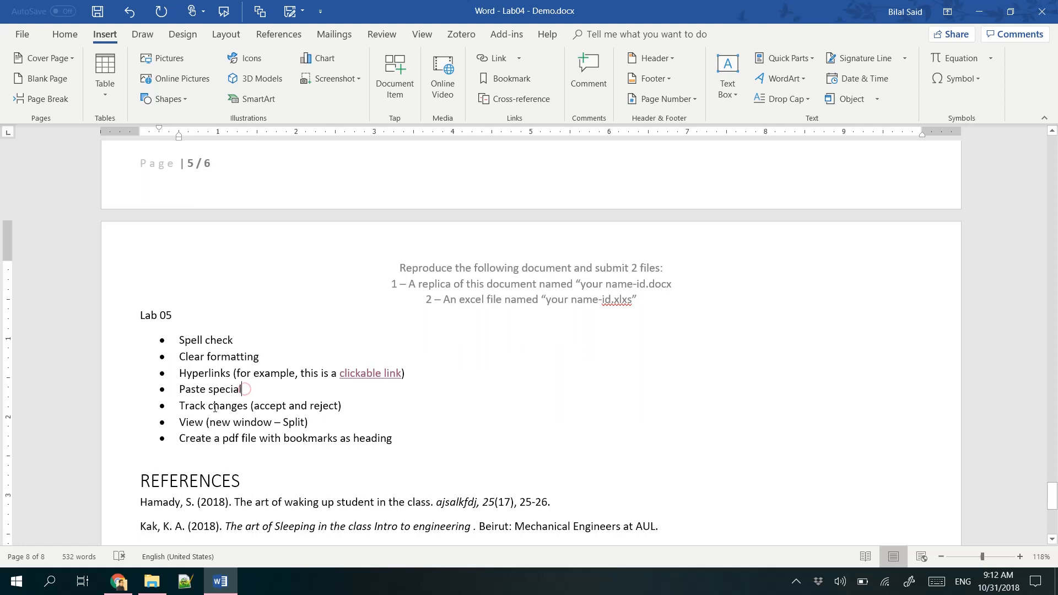
# Look over the paste options available with the "Paste special" bullet in the Lab 05 list selected.
pyautogui.tripleClick(266, 397)
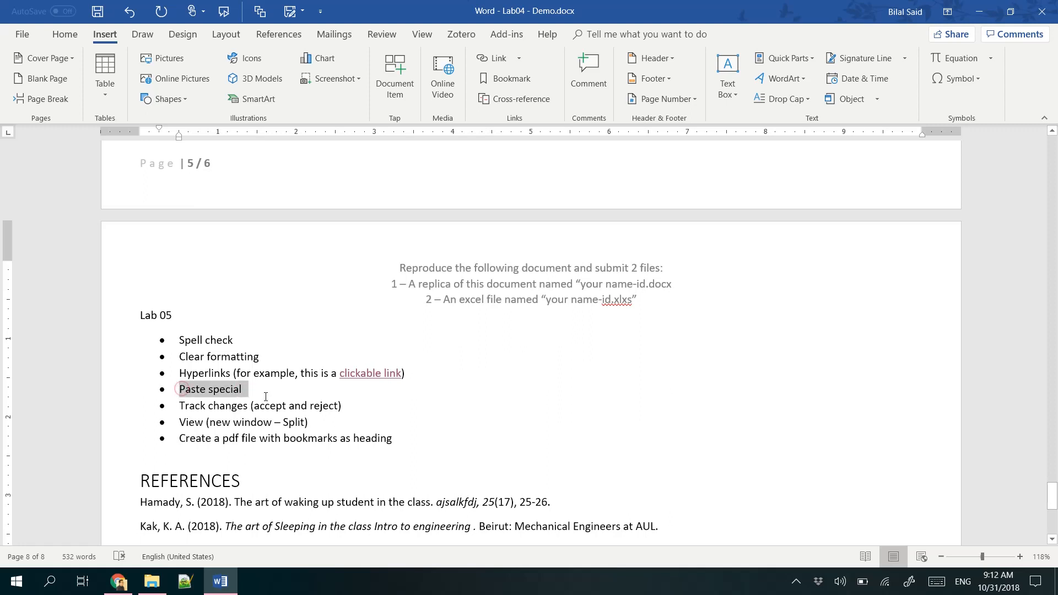
pyautogui.click(62, 35)
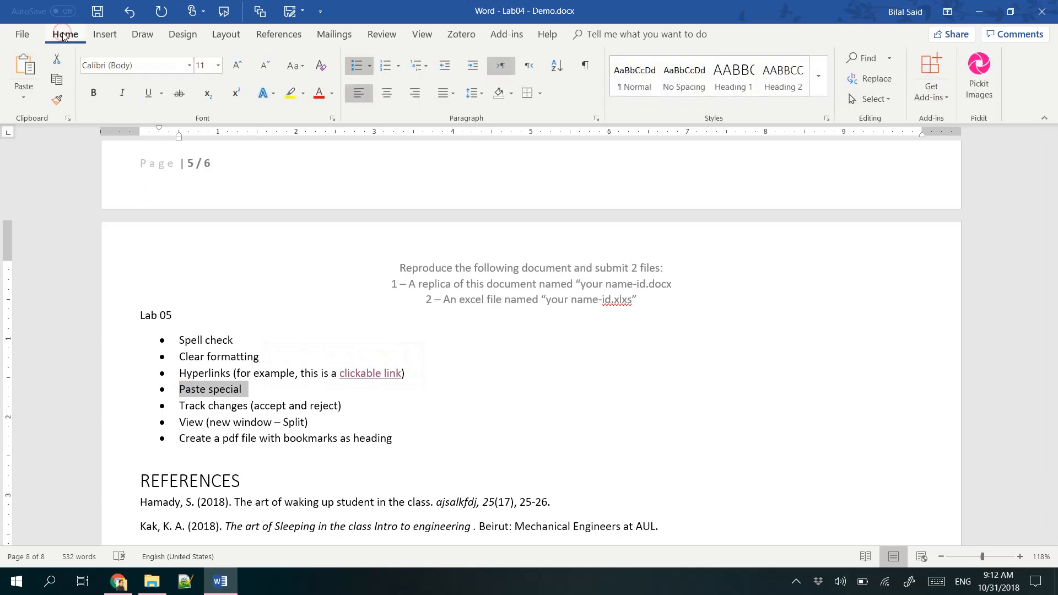
pyautogui.click(28, 98)
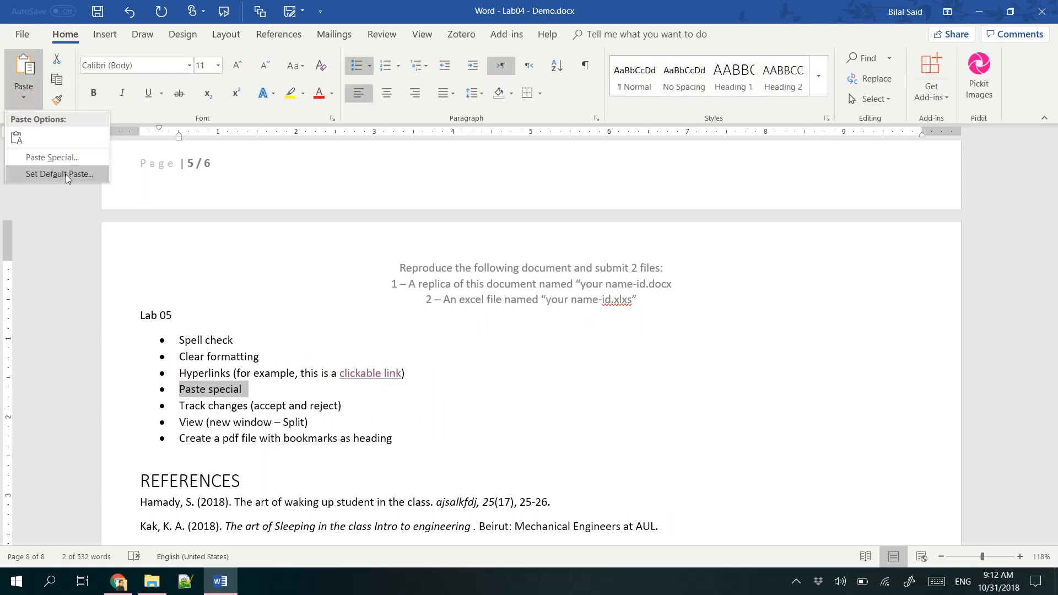
pyautogui.click(212, 395)
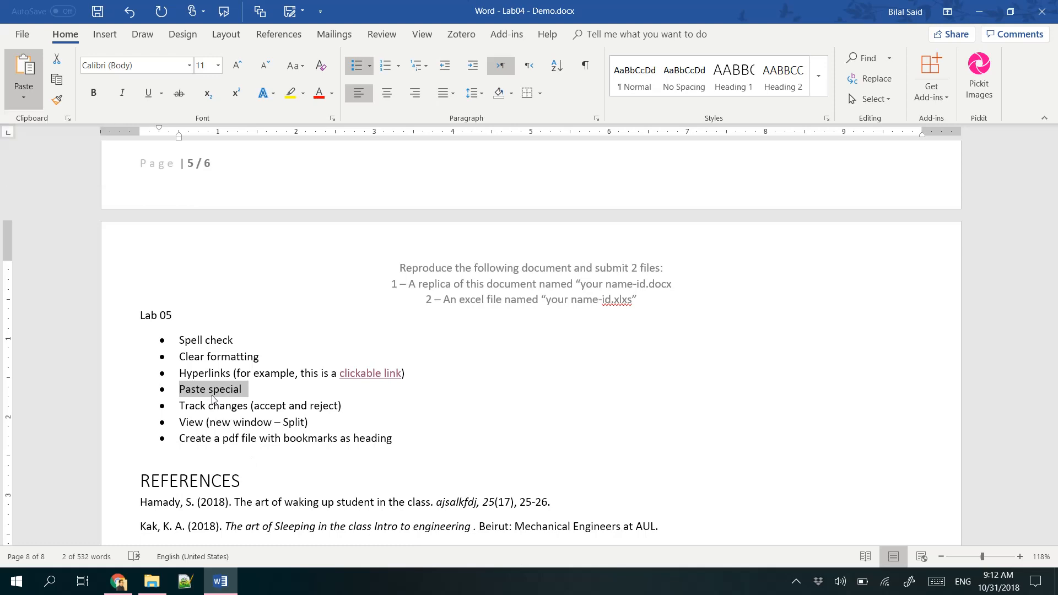
pyautogui.click(241, 397)
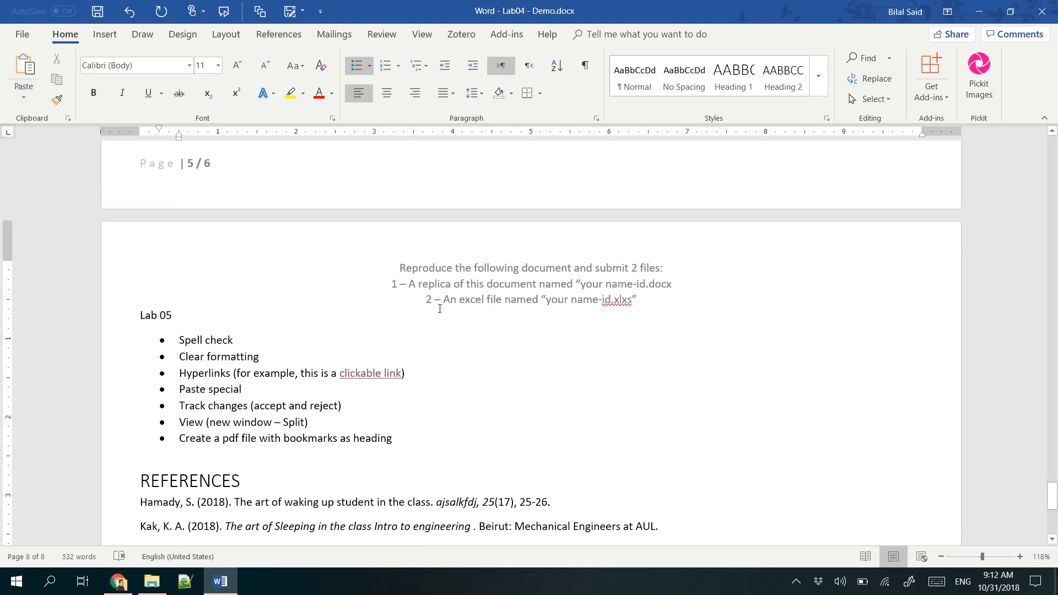
# Copy the words "can be expressed" from the section on finding the roots of the second-degree equation.
pyautogui.moveTo(1057, 498); pyautogui.dragTo(1052, 150)
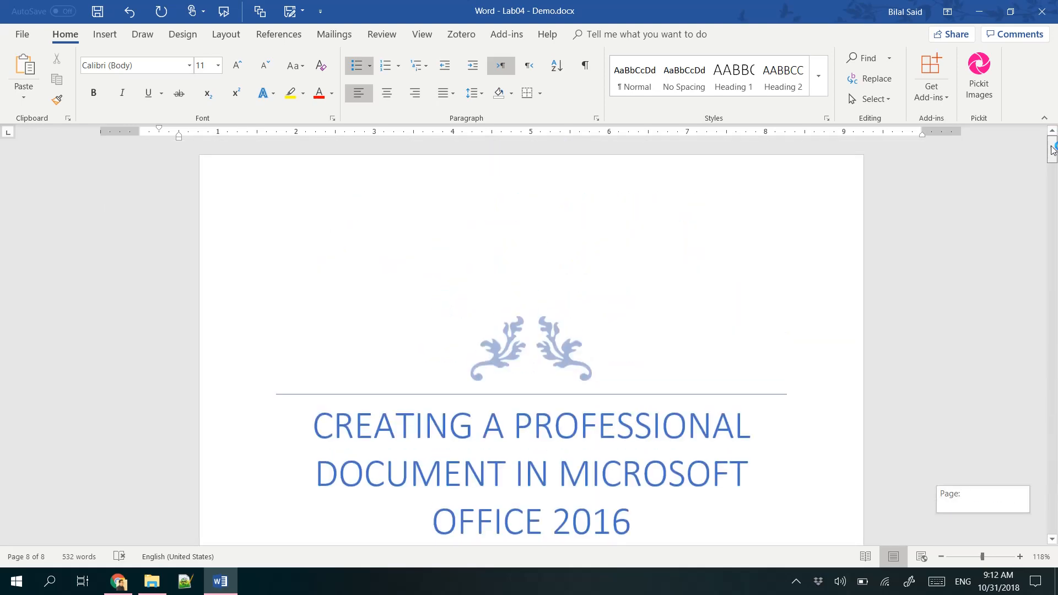
pyautogui.scroll(-3, 478, 368)
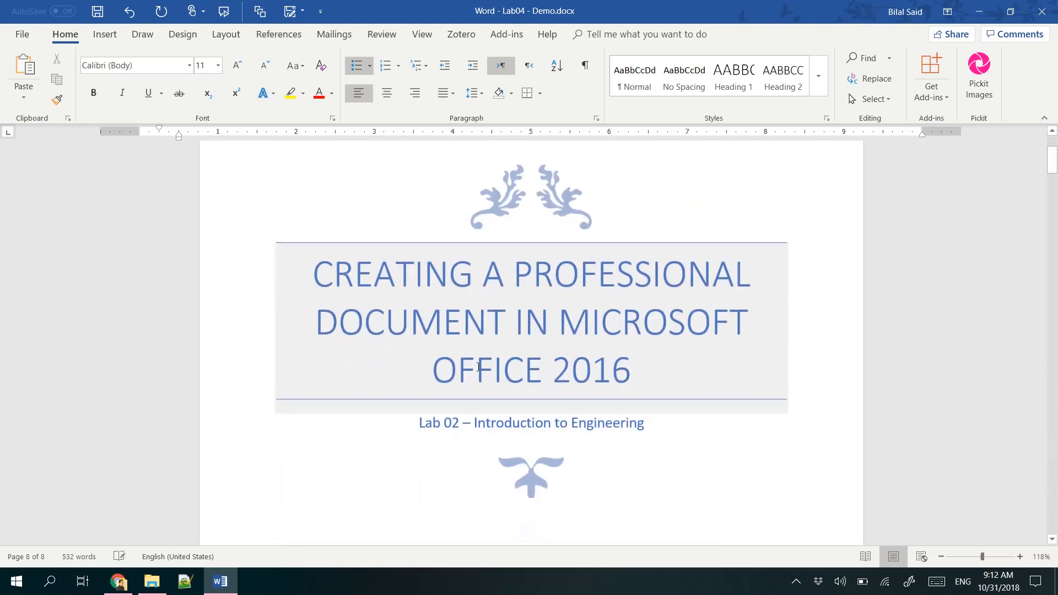
pyautogui.scroll(-12, 478, 367)
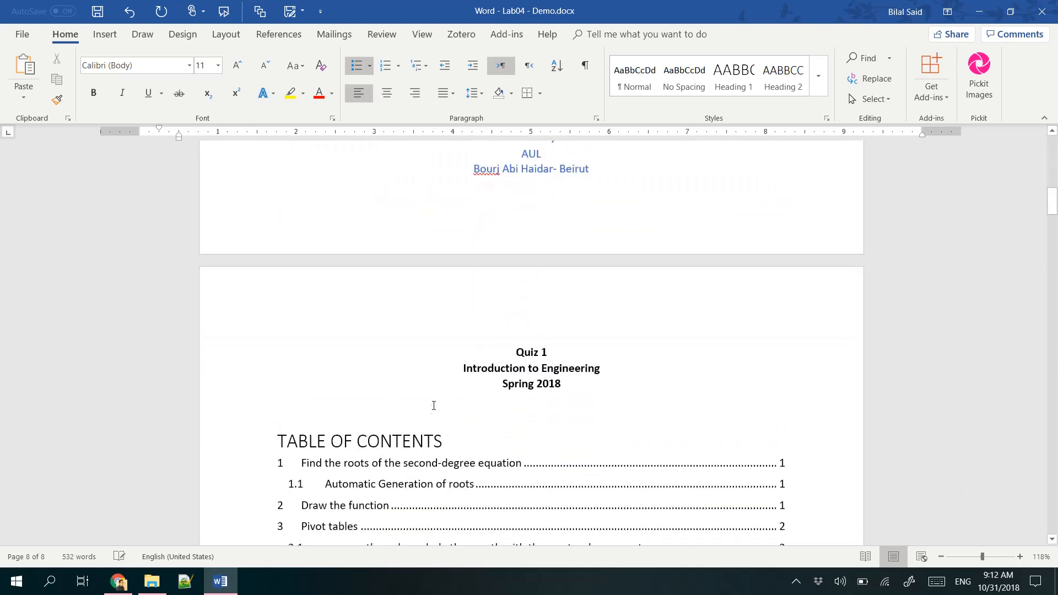
pyautogui.scroll(-12, 434, 406)
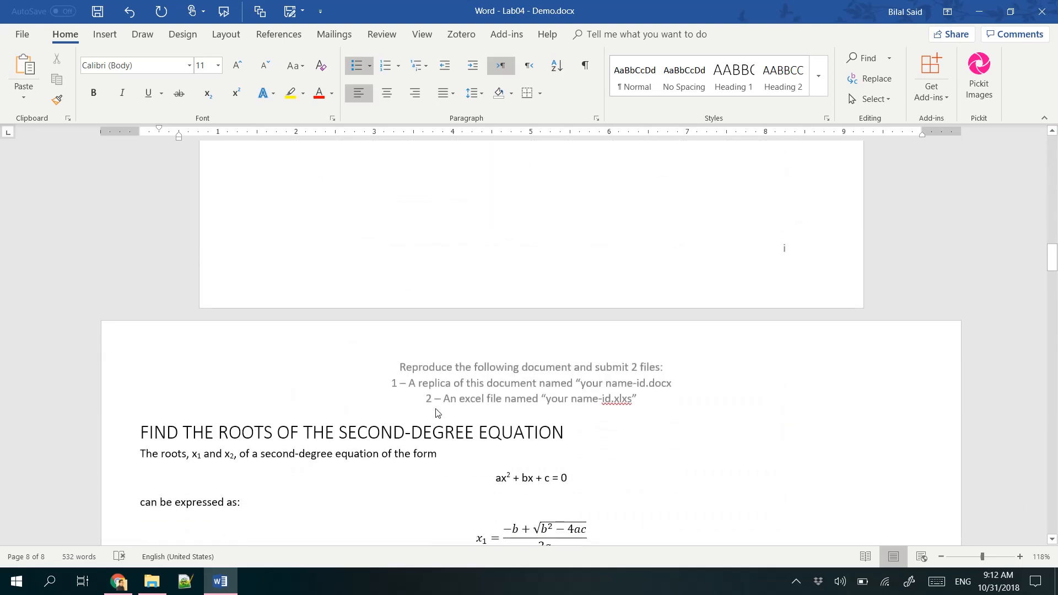
pyautogui.moveTo(139, 501); pyautogui.dragTo(226, 502)
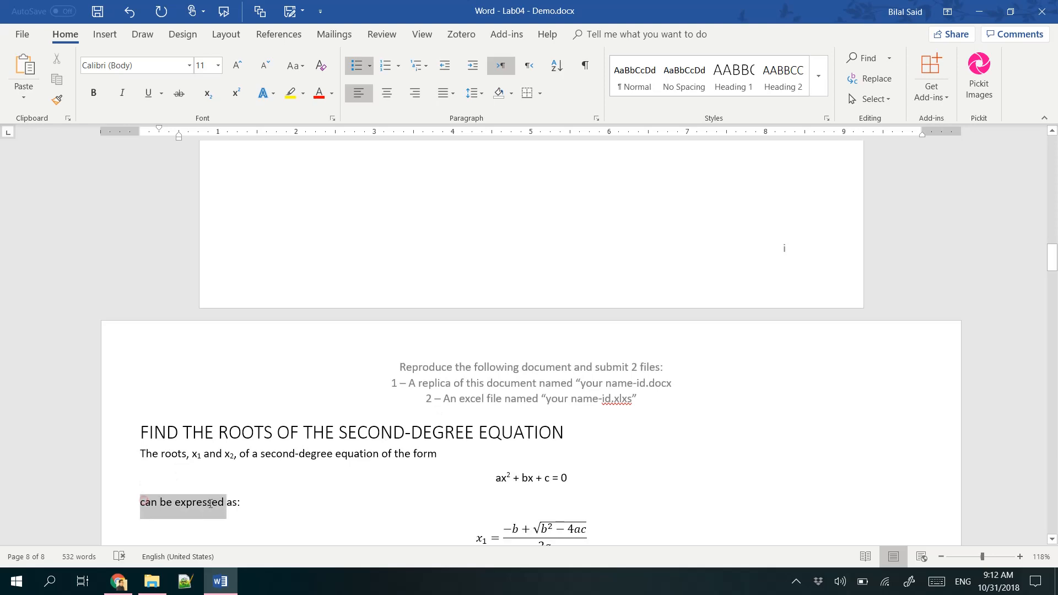
pyautogui.rightClick(204, 504)
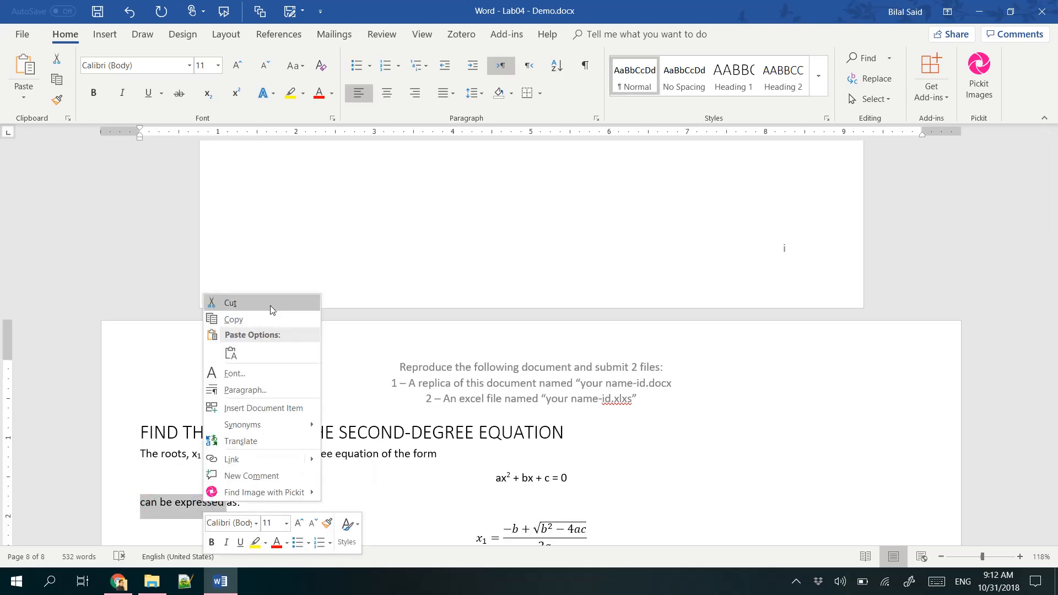
pyautogui.click(243, 316)
# Replace the cover page title with the copied words, setting the paste option to keep text only.
pyautogui.scroll(2, 339, 439)
pyautogui.scroll(20, 338, 440)
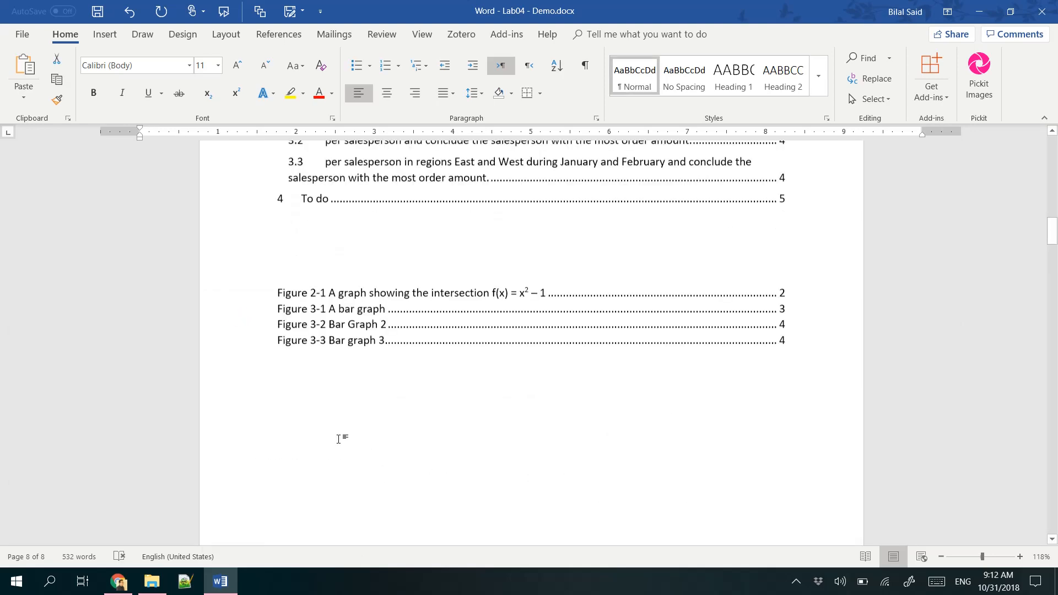
pyautogui.scroll(3, 358, 411)
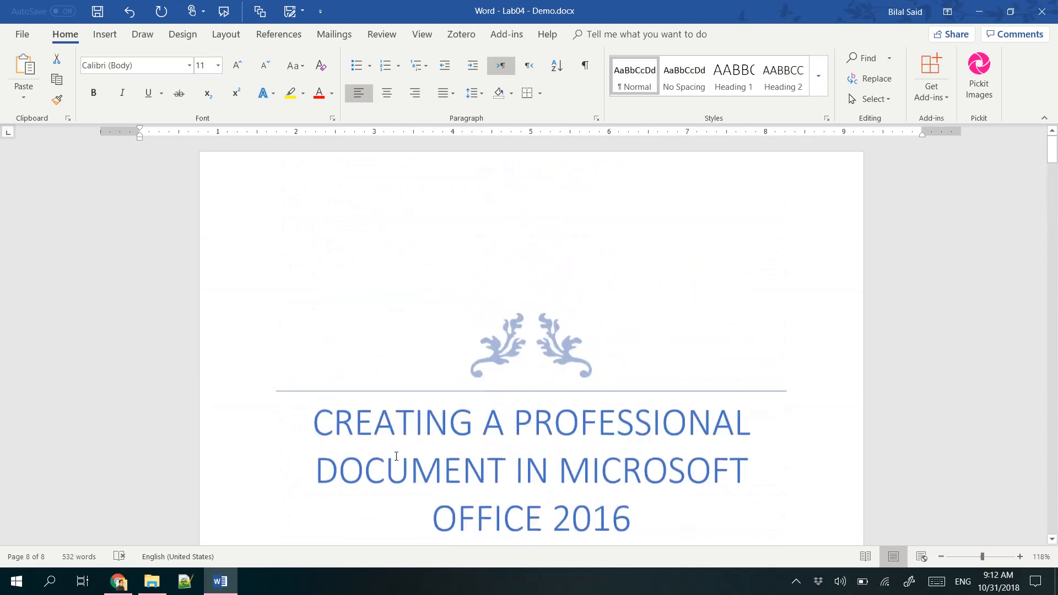
pyautogui.scroll(-1, 441, 385)
pyautogui.click(503, 357)
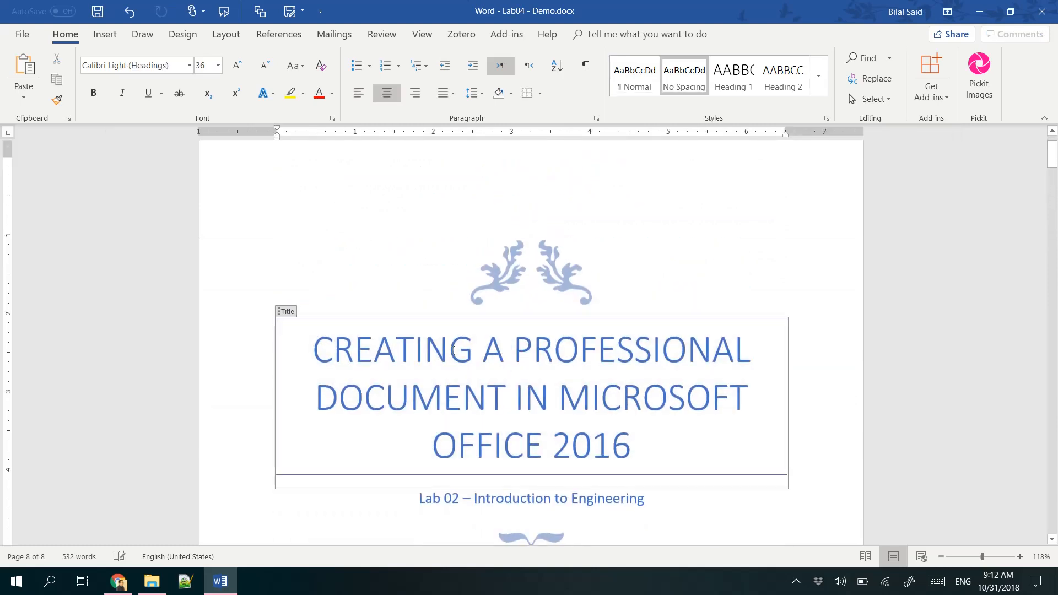
pyautogui.hotkey('ctrl', 'a')
pyautogui.click(452, 352)
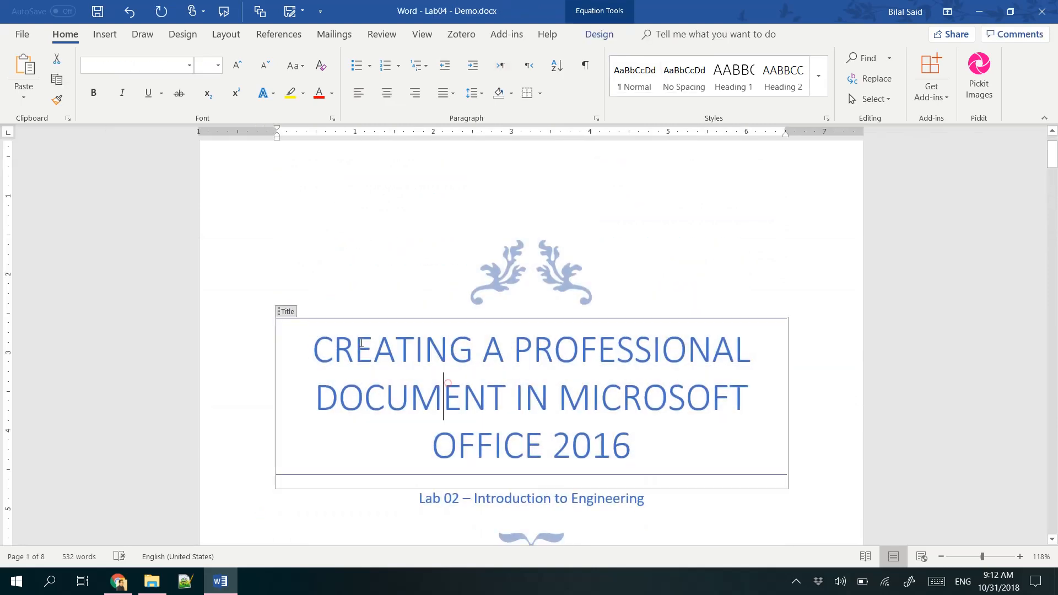
pyautogui.moveTo(313, 348); pyautogui.dragTo(628, 463)
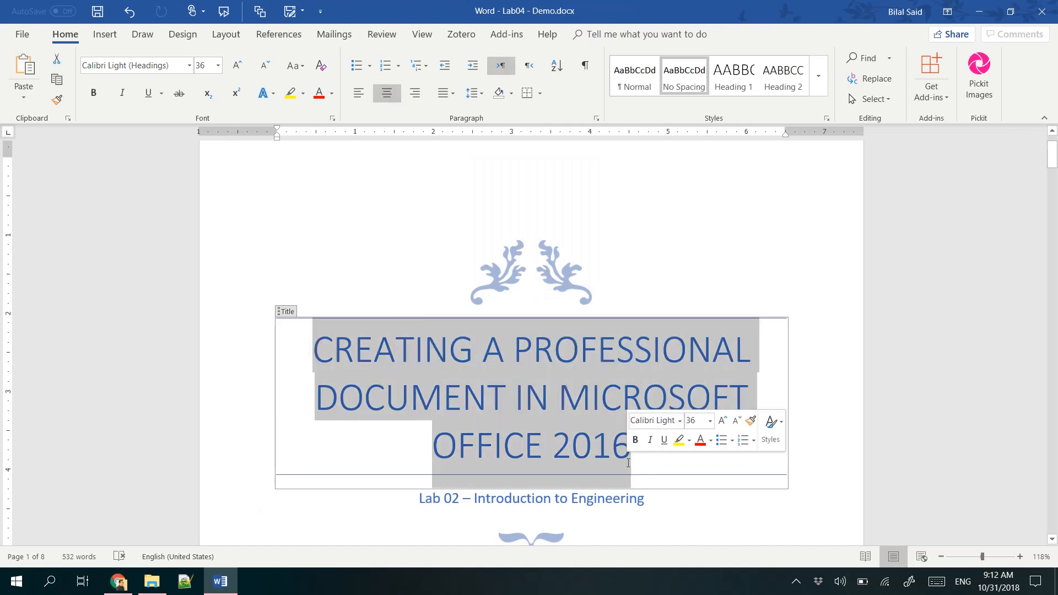
pyautogui.hotkey('ctrl', 'v')
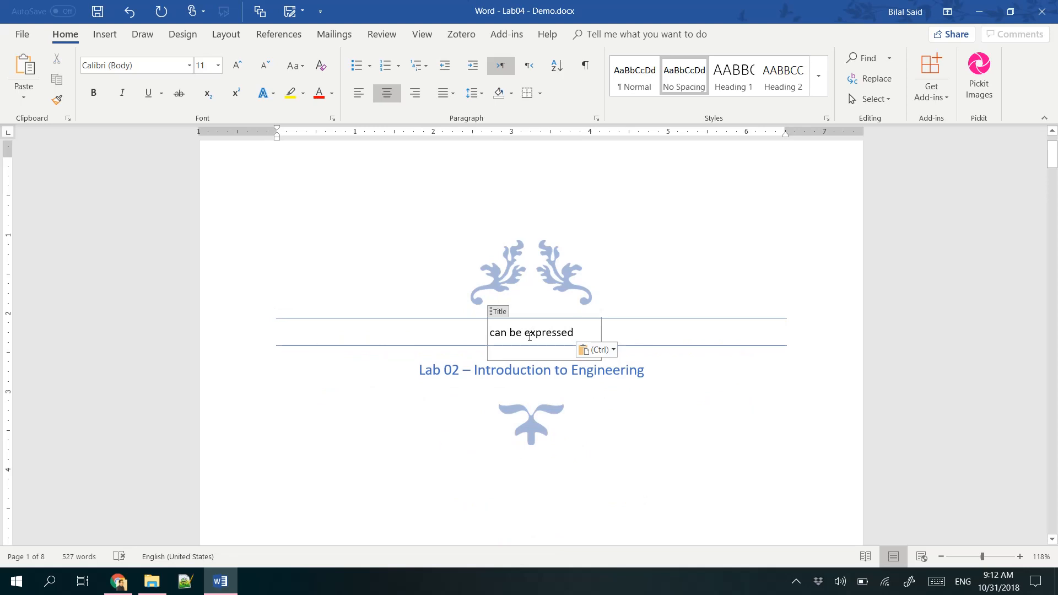
pyautogui.click(599, 350)
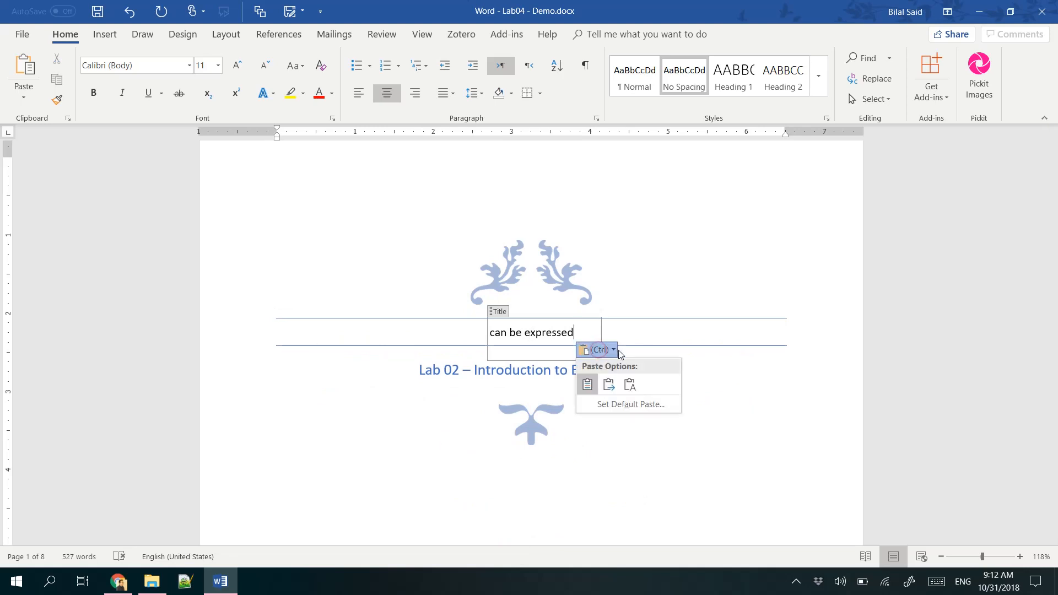
pyautogui.click(634, 385)
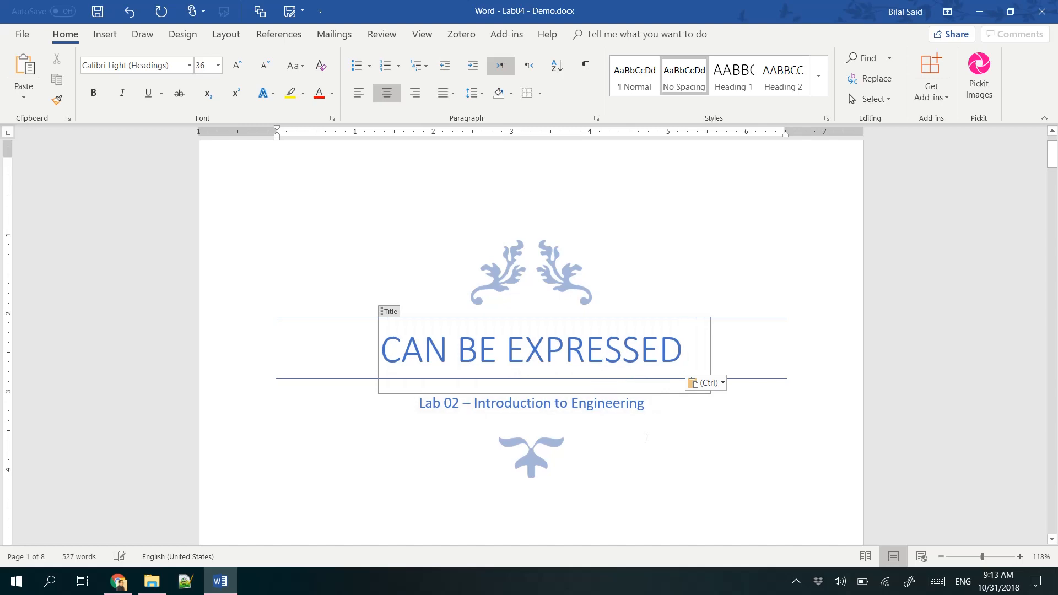
# Undo the replacement of the cover page title and return to the Lab 05 list.
pyautogui.hotkey('ctrl', 'z')
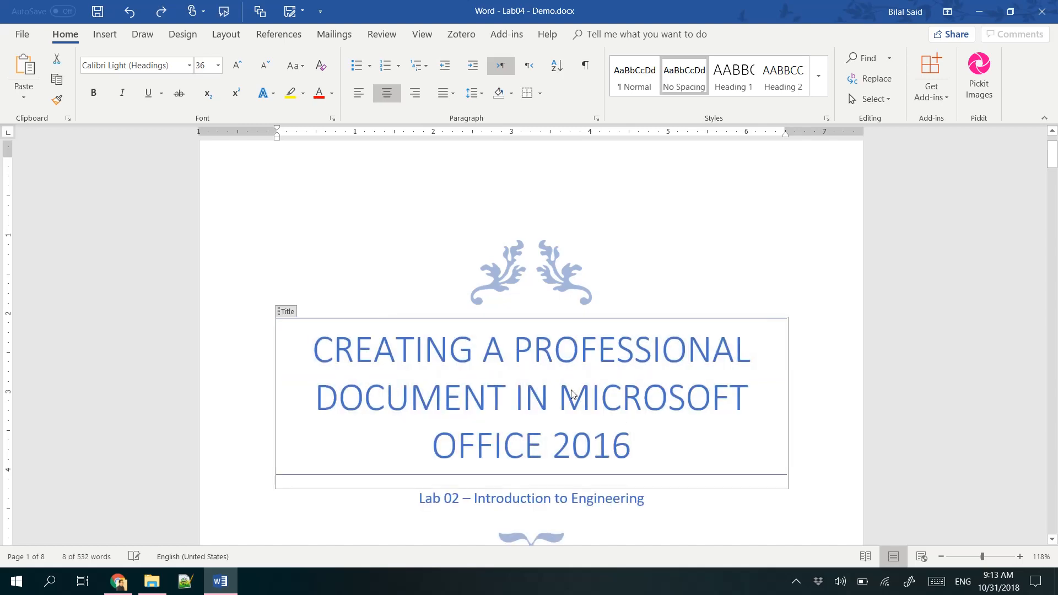
pyautogui.hotkey('ctrl', 'z')
pyautogui.scroll(-7, 561, 380)
pyautogui.scroll(4, 558, 380)
pyautogui.scroll(1, 559, 380)
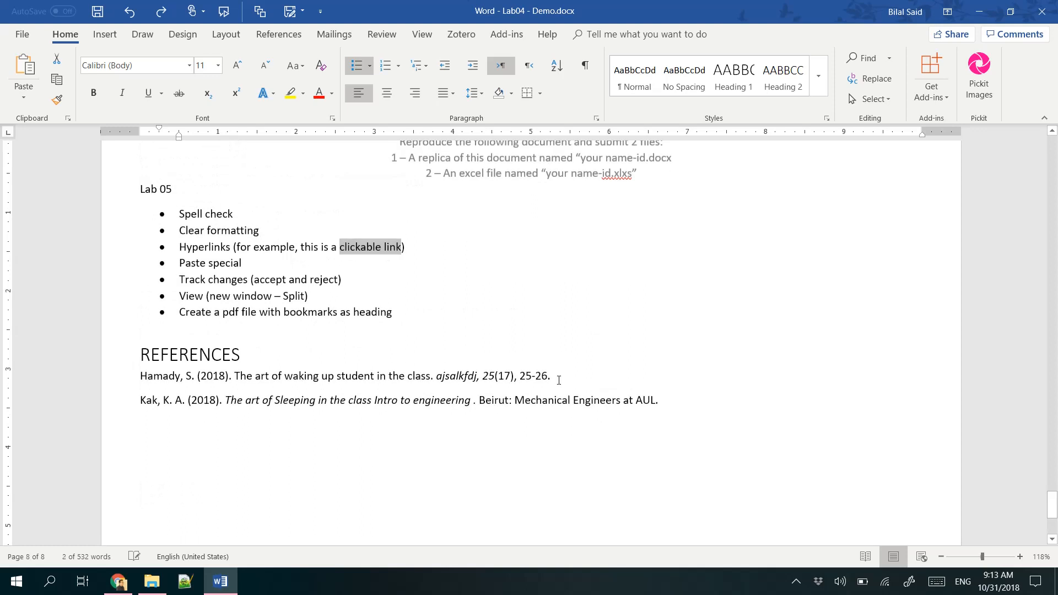
pyautogui.click(559, 380)
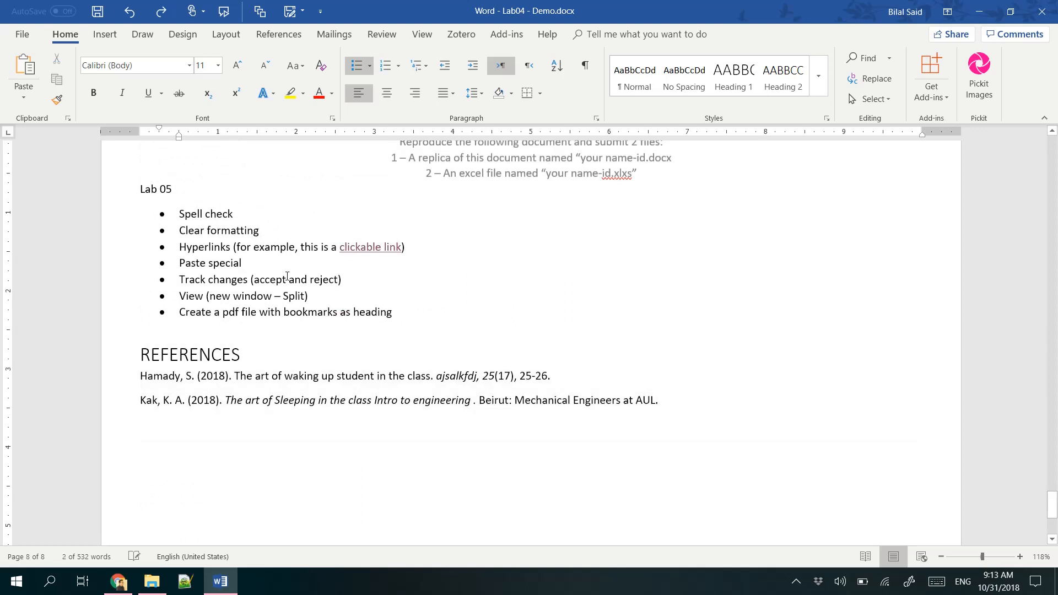
# Examine the Paste Special formats at the end of the "Paste special" bullet, including HTML Format and Unformatted Text, and close the dialog without pasting.
pyautogui.click(254, 261)
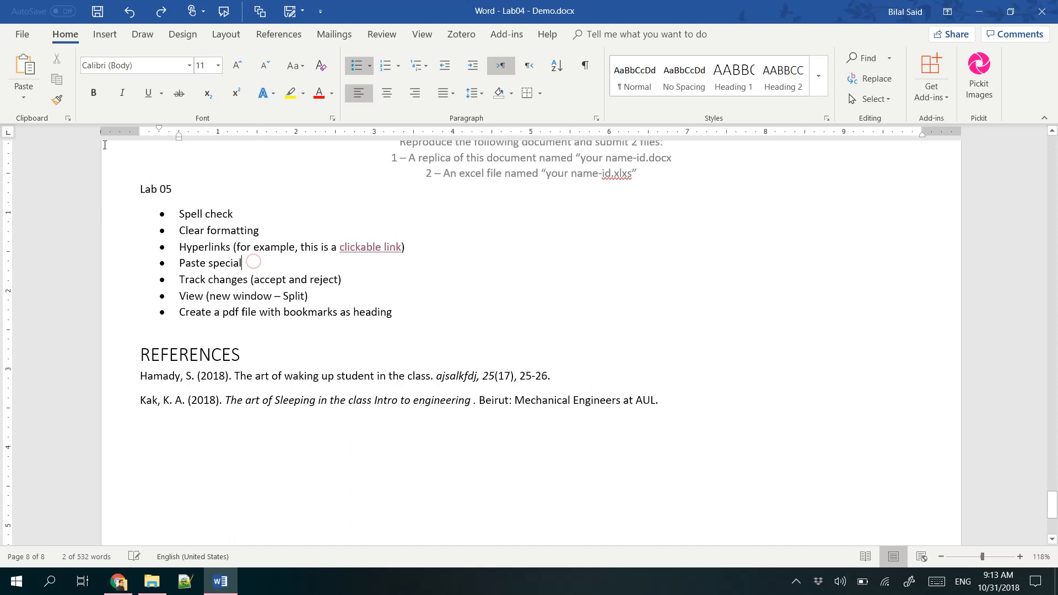
pyautogui.click(24, 97)
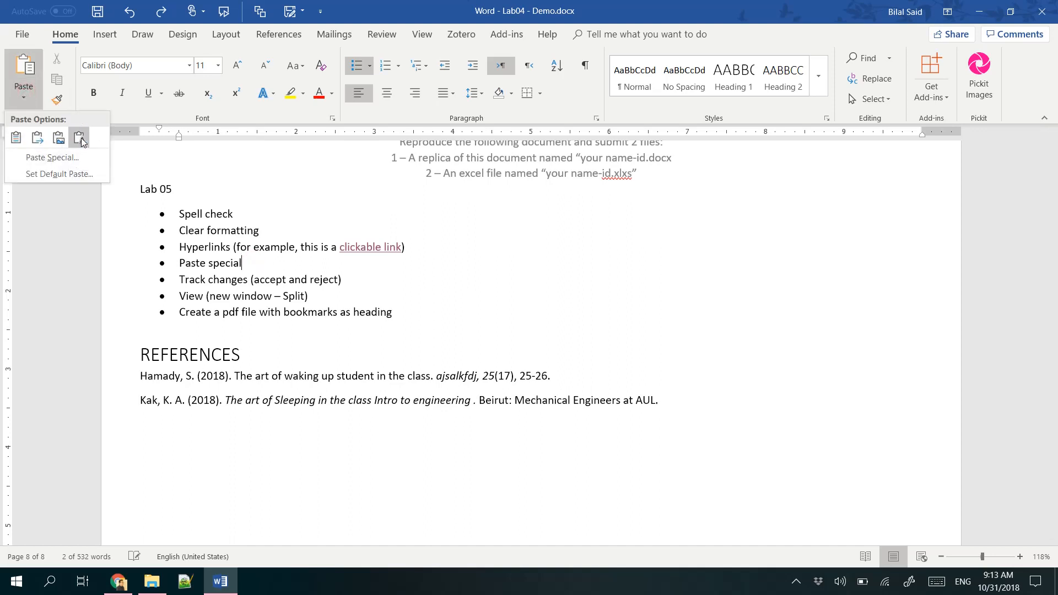
pyautogui.click(55, 161)
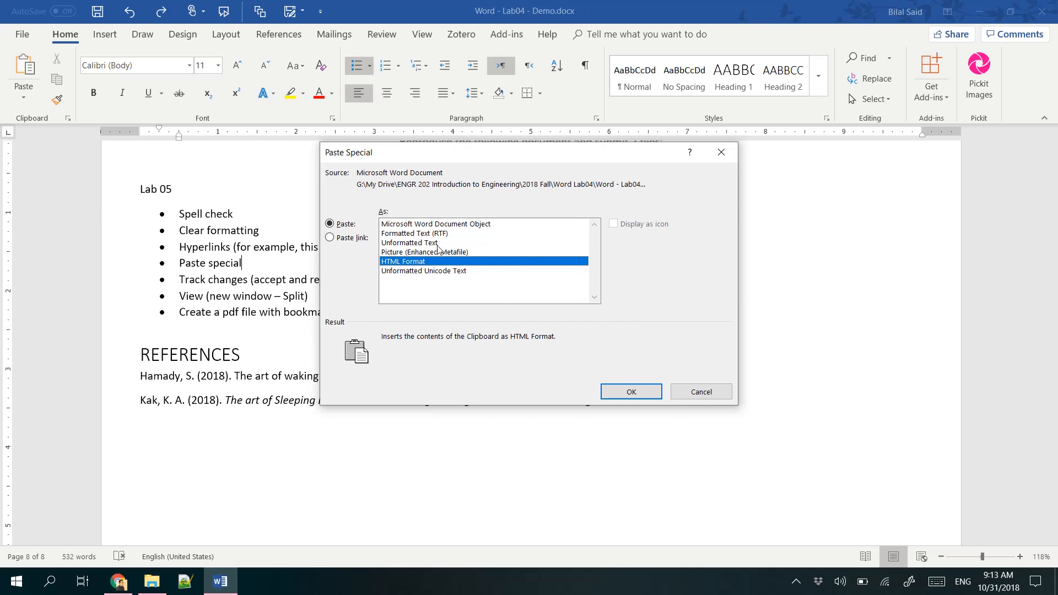
pyautogui.click(420, 273)
pyautogui.click(409, 263)
pyautogui.click(422, 243)
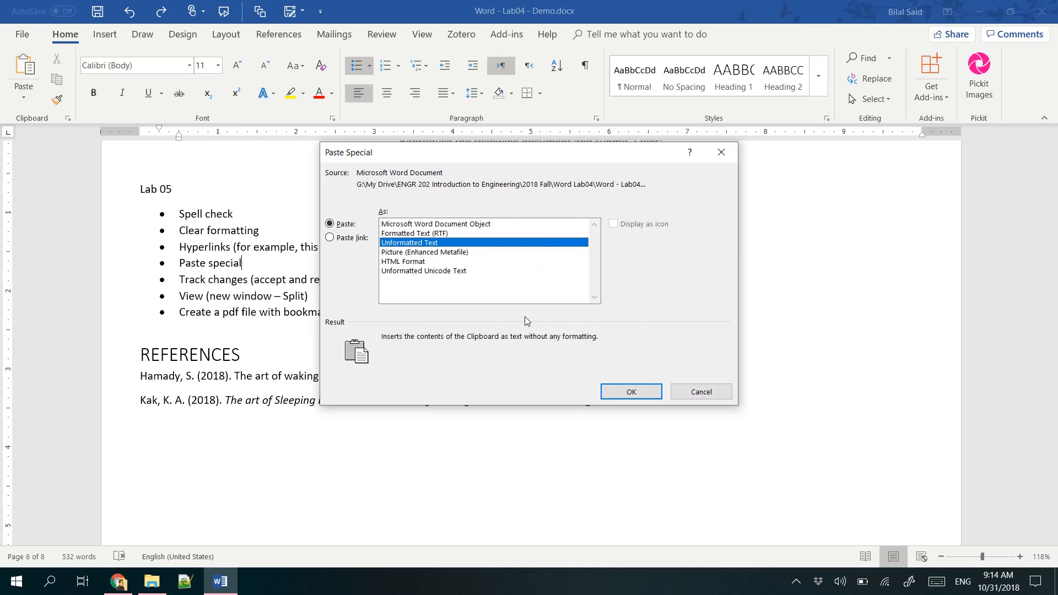
pyautogui.click(702, 392)
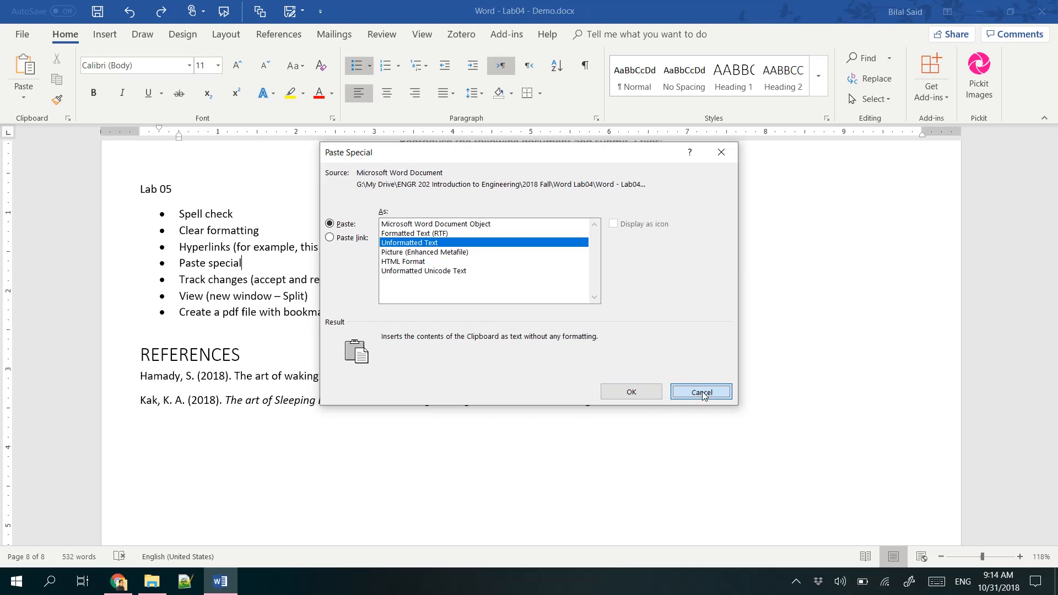
pyautogui.click(702, 392)
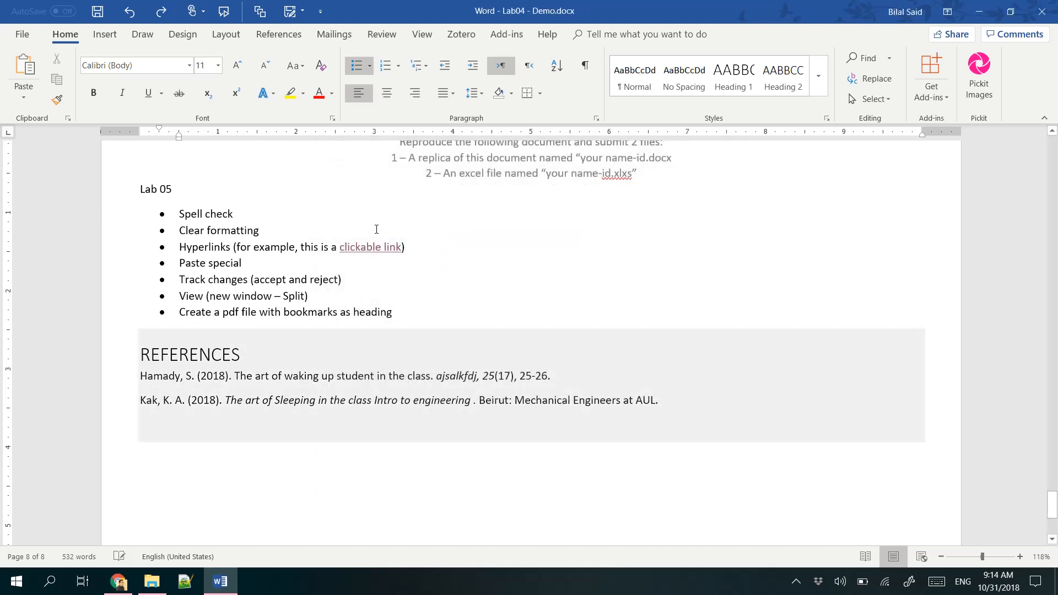
# Insert a new comment on the words "Track changes" in the Lab 05 list.
pyautogui.click(271, 263)
pyautogui.moveTo(179, 281); pyautogui.dragTo(345, 281)
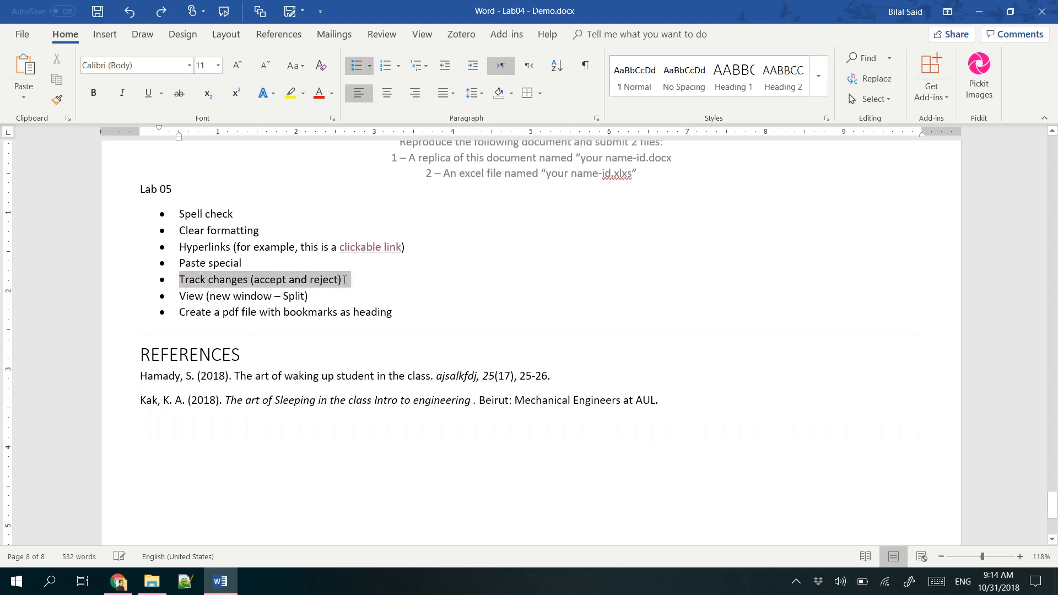
pyautogui.click(345, 281)
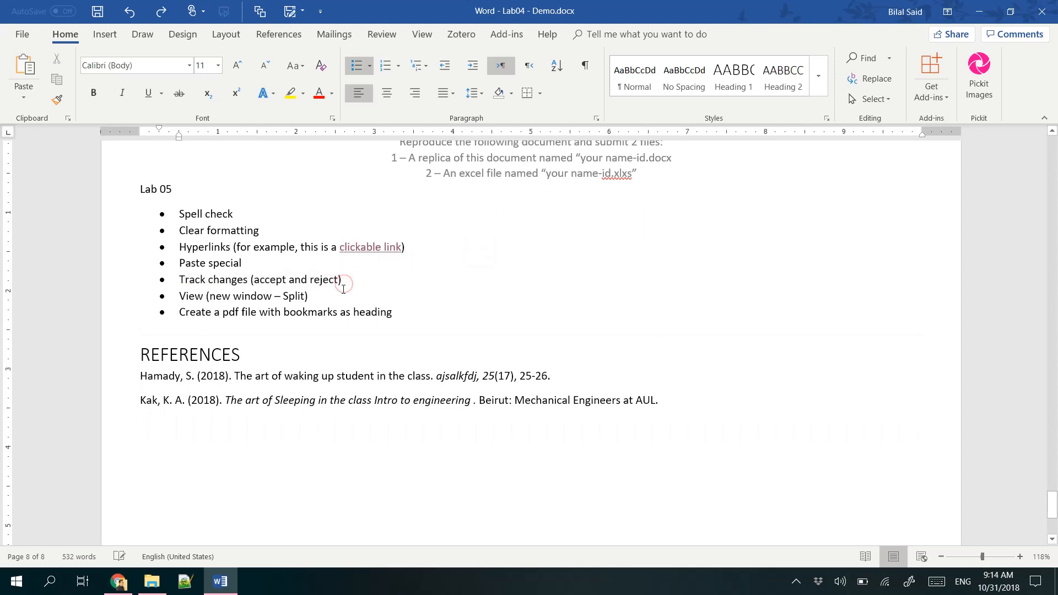
pyautogui.click(375, 35)
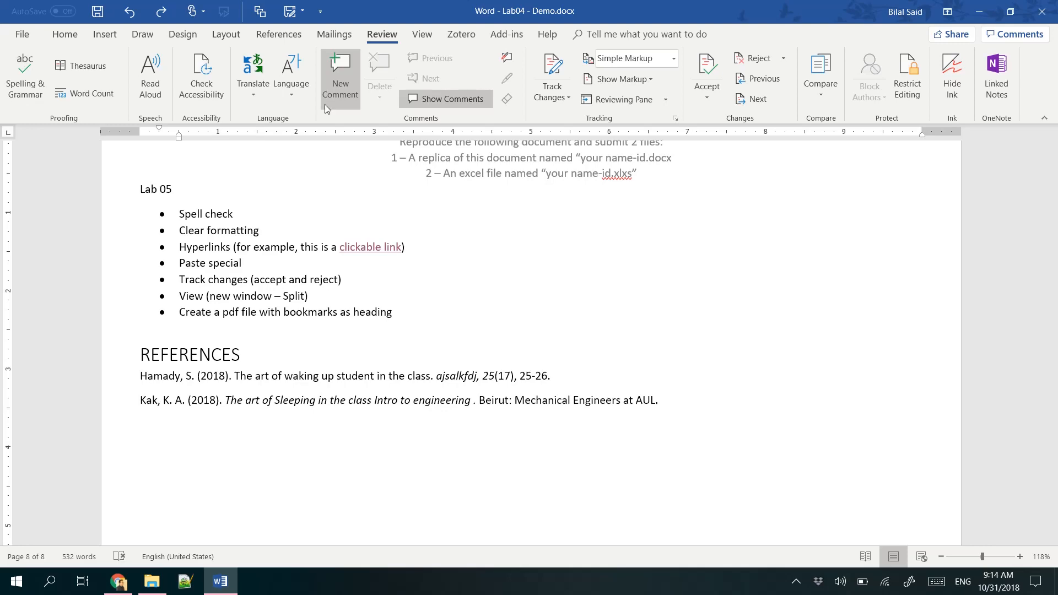
pyautogui.scroll(3, 390, 283)
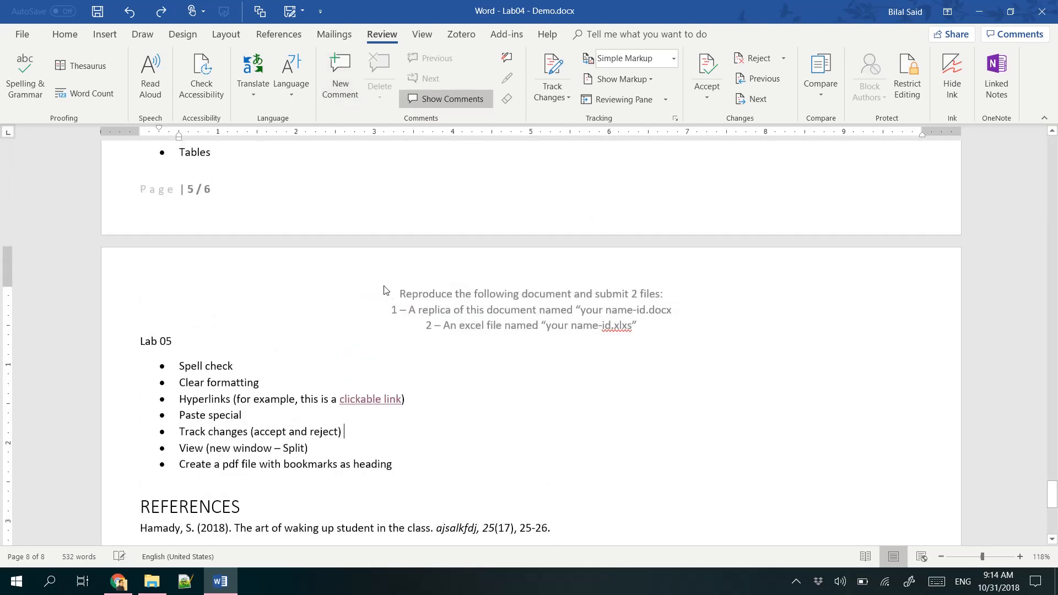
pyautogui.scroll(-1, 337, 287)
pyautogui.scroll(-1, 249, 314)
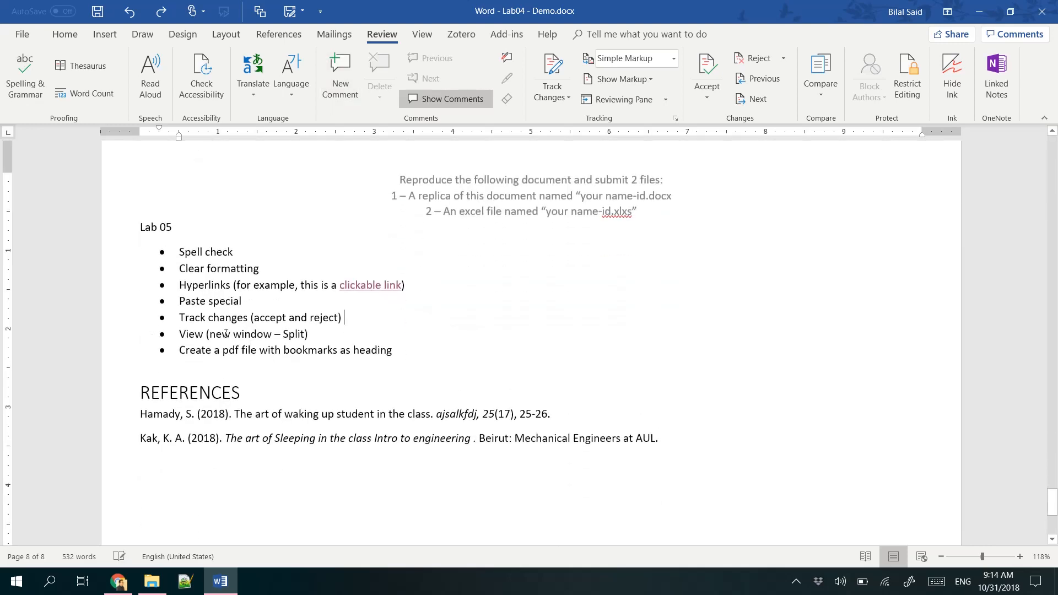
pyautogui.moveTo(180, 314); pyautogui.dragTo(237, 317)
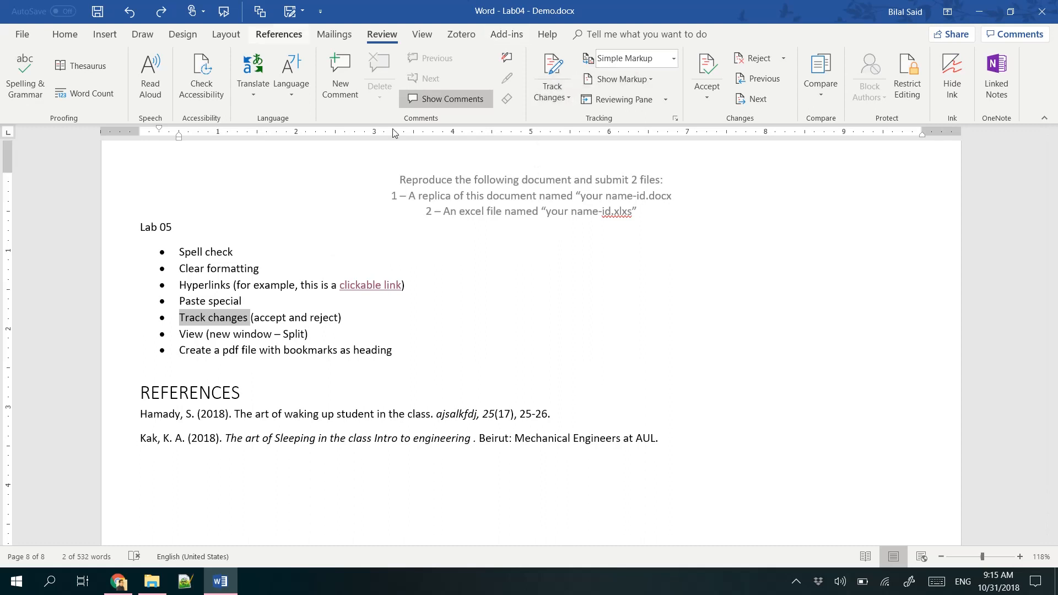
pyautogui.click(346, 72)
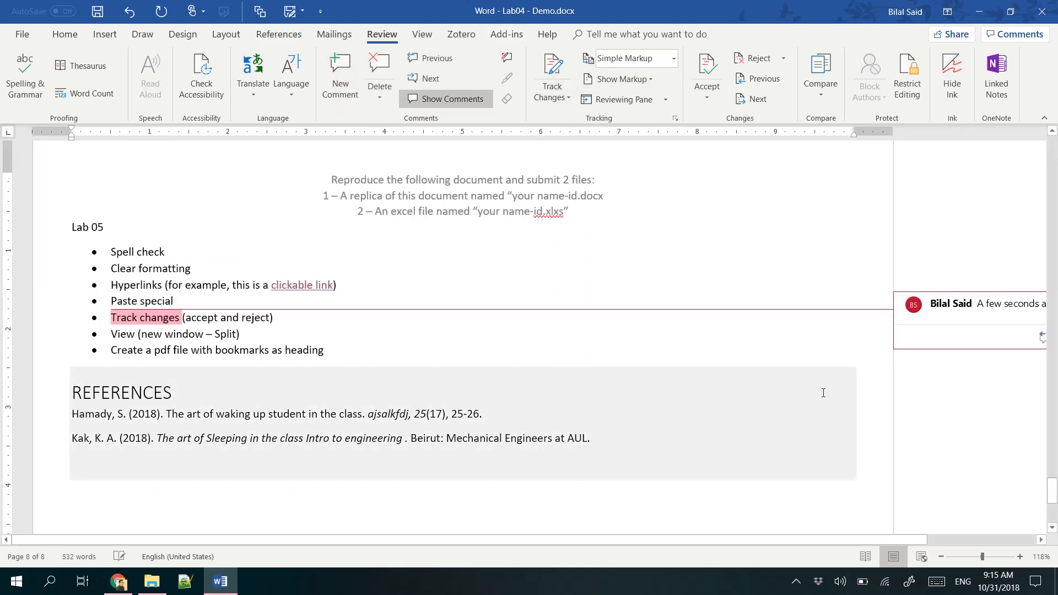
# Write the comment text addressed to the student: "please use the term Review, since track changes is just a part of it.".
pyautogui.write('Dear ')
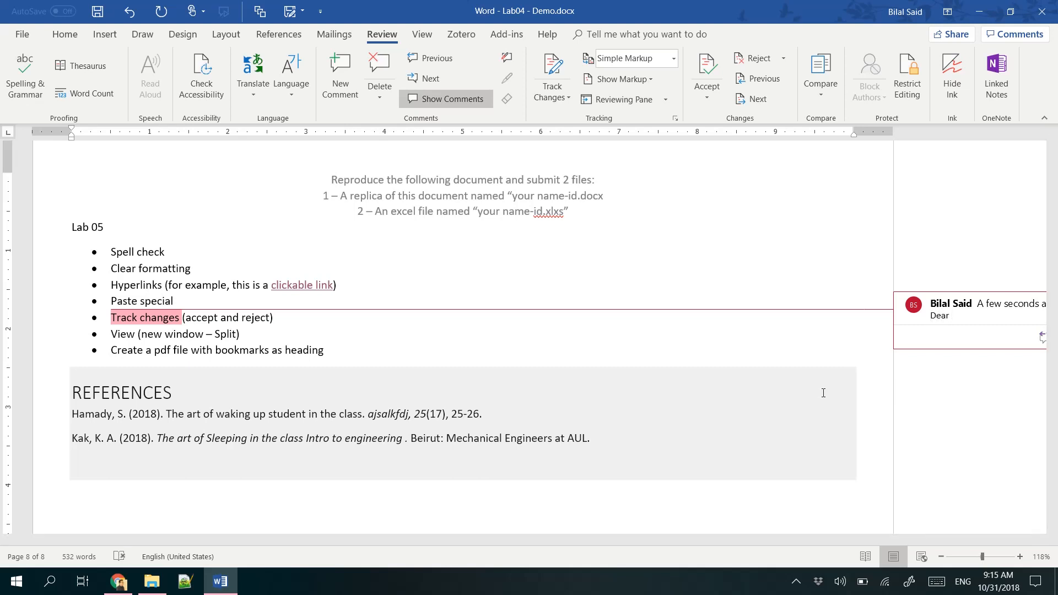
pyautogui.write('Saleem: please use the term')
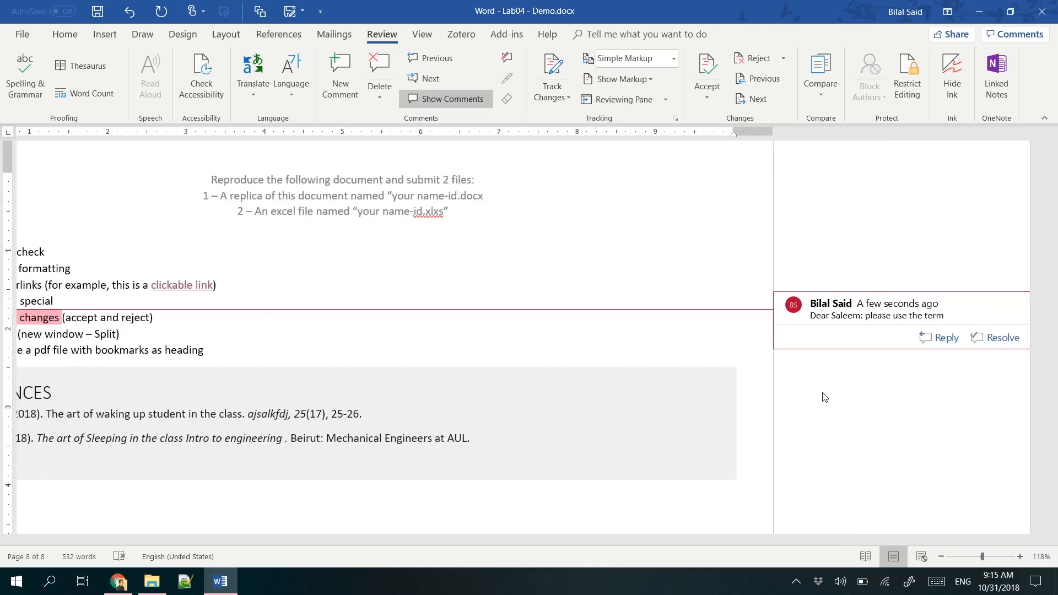
pyautogui.write(' Review, since track change')
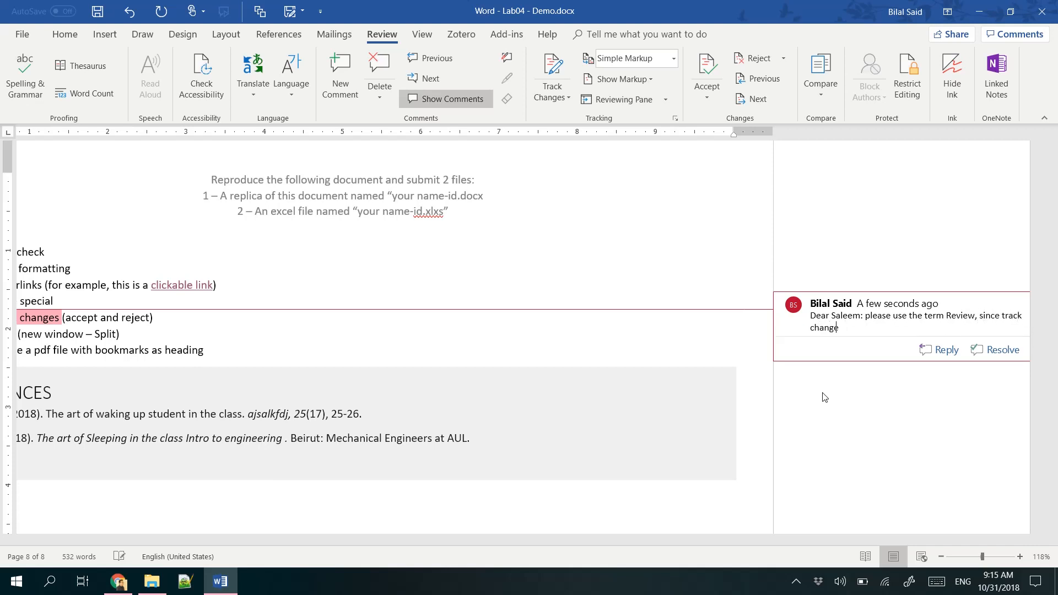
pyautogui.write('s is just a part of it.')
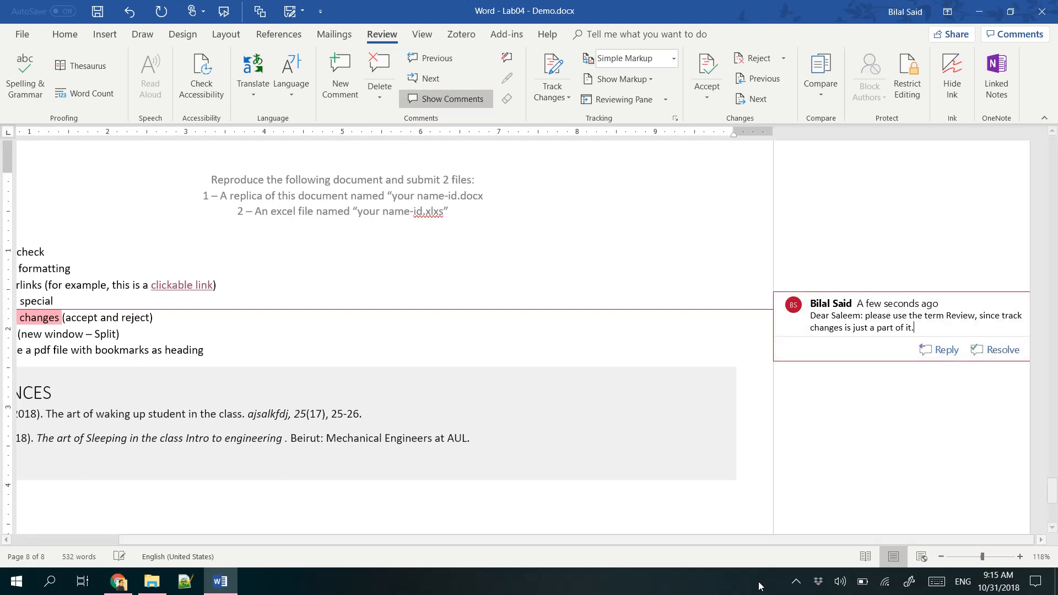
pyautogui.moveTo(791, 543); pyautogui.dragTo(838, 541)
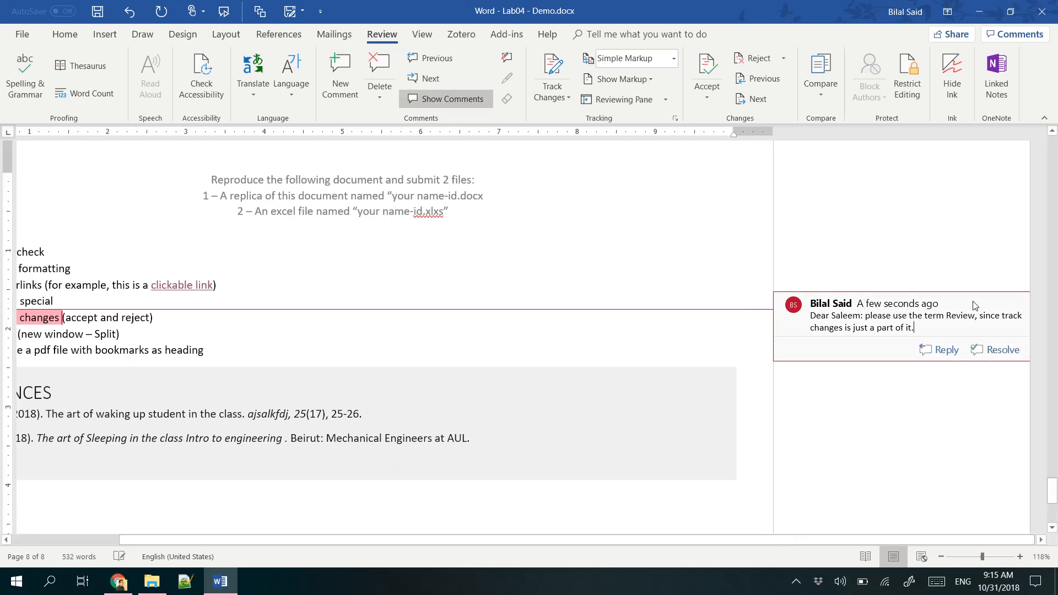
pyautogui.click(990, 353)
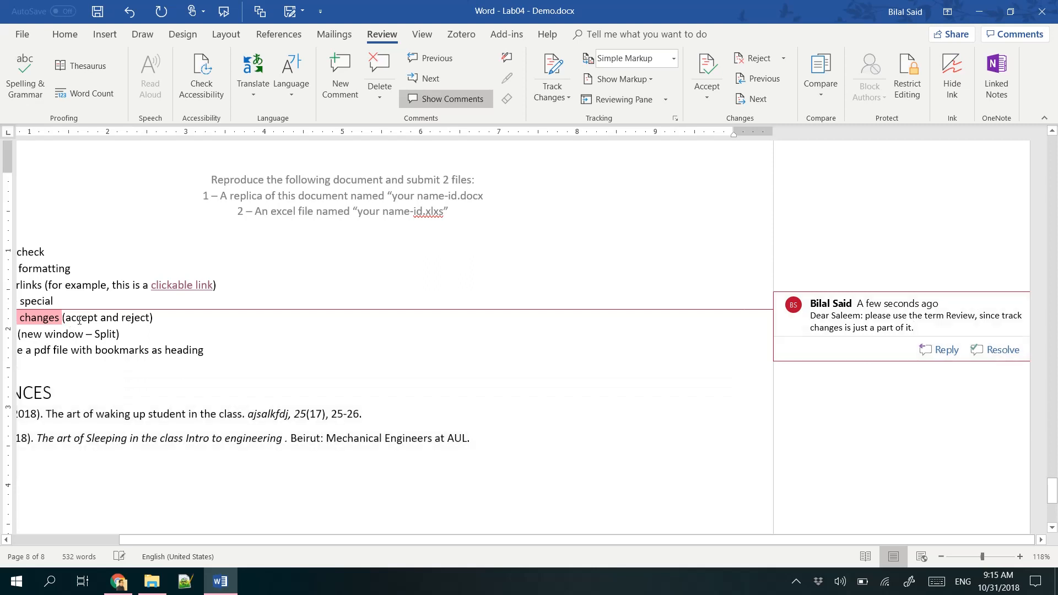
# With change tracking off, reword the parentheses in the "Track changes" bullet to "(accept, reject and accept all)".
pyautogui.moveTo(42, 318)
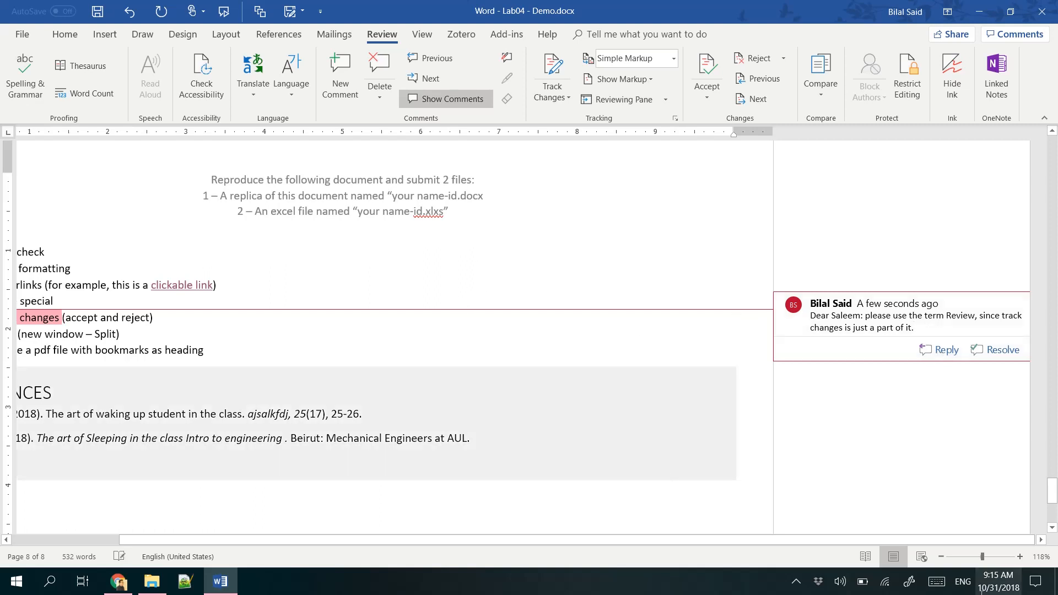
pyautogui.moveTo(760, 540); pyautogui.dragTo(652, 539)
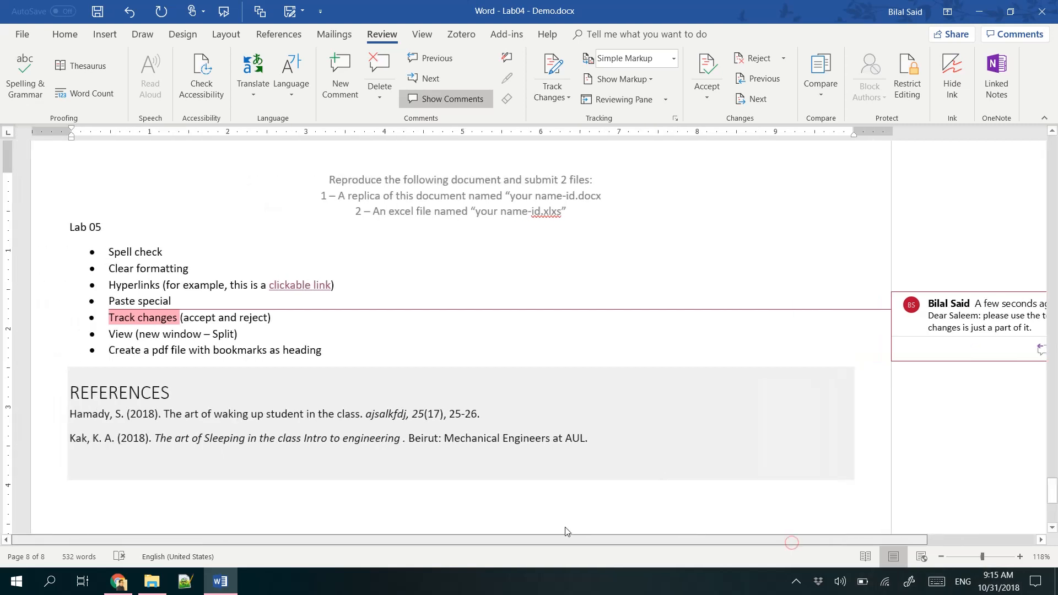
pyautogui.click(274, 319)
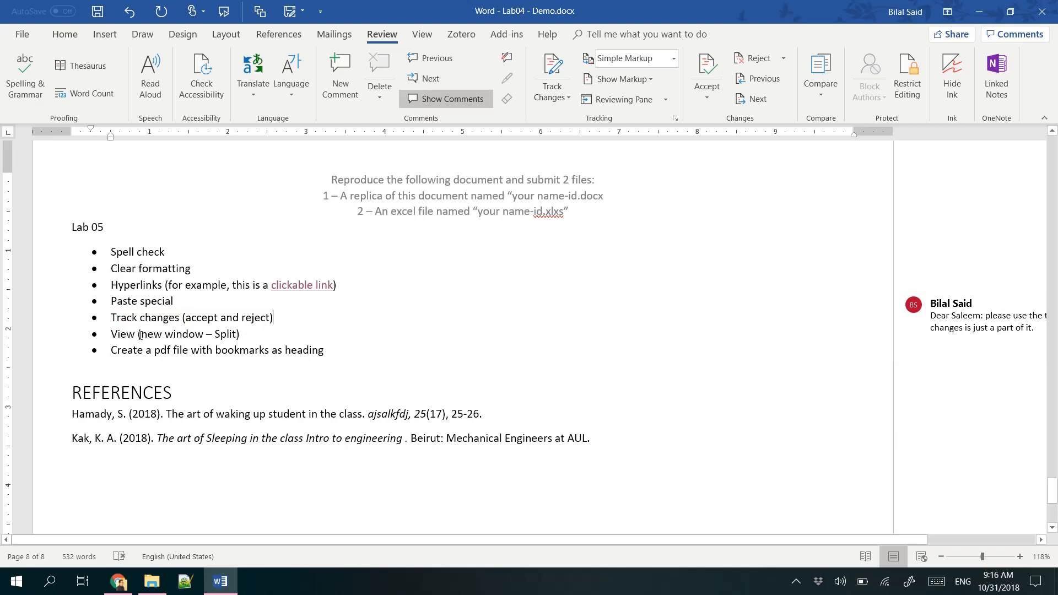
pyautogui.click(268, 322)
pyautogui.hotkey('ctrl', 'shift', 'Left')
pyautogui.hotkey('shift', 'Left')
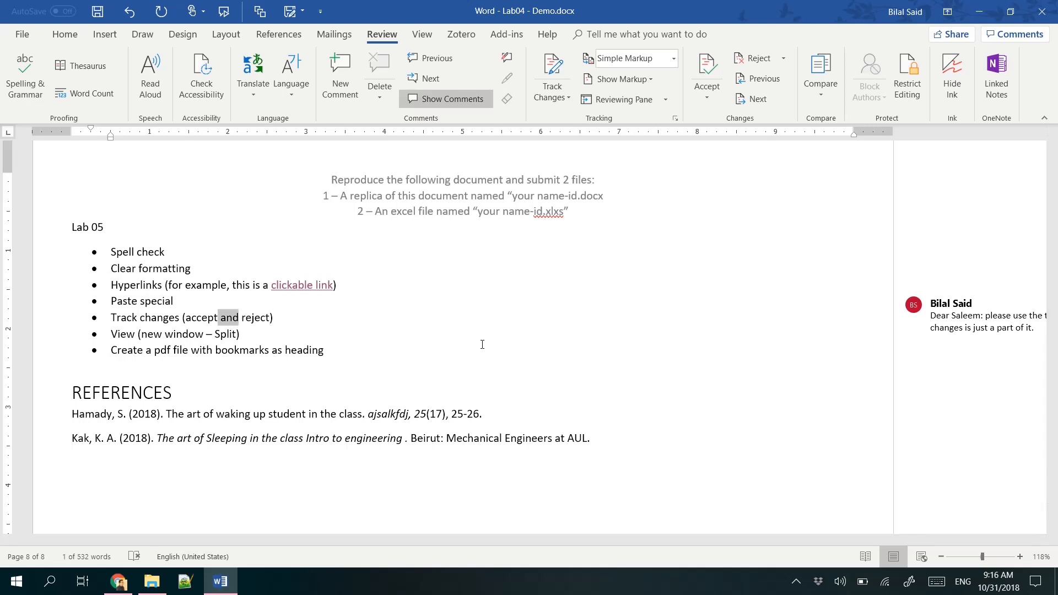
pyautogui.write(',')
pyautogui.hotkey('ctrl', 'Right')
pyautogui.write('and')
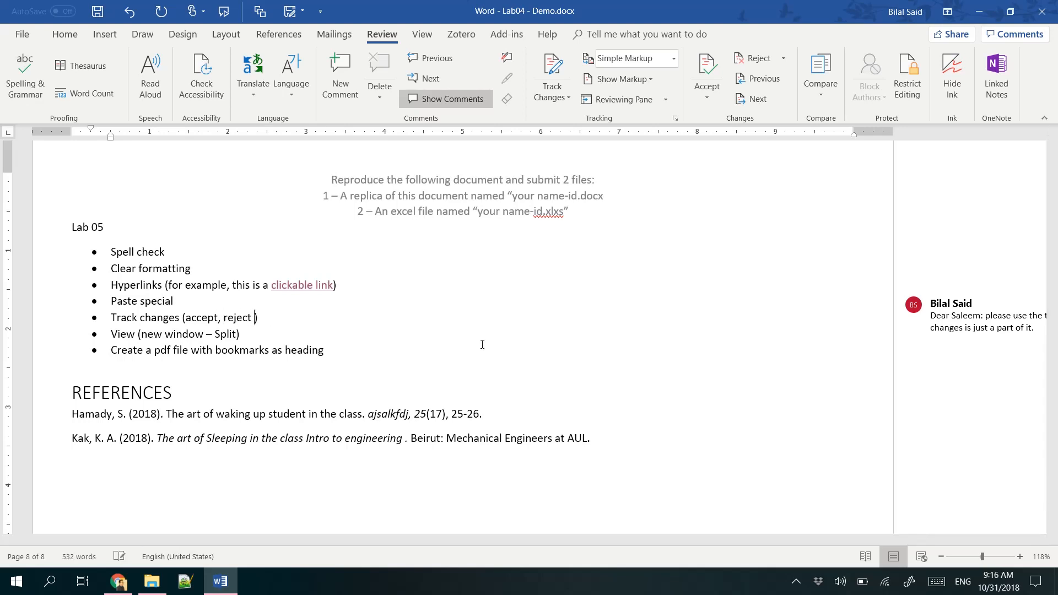
pyautogui.write(' accept all')
pyautogui.click(975, 330)
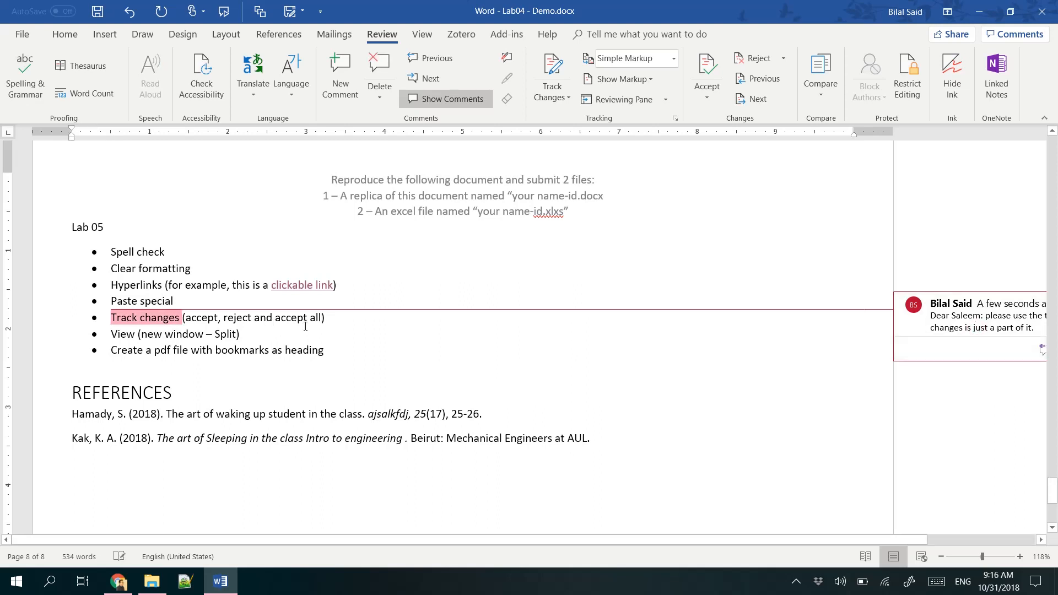
# Undo the untracked rewording of the "Track changes" bullet.
pyautogui.click(336, 321)
pyautogui.hotkey('ctrl', 'z')
pyautogui.hotkey('ctrl', 'z')
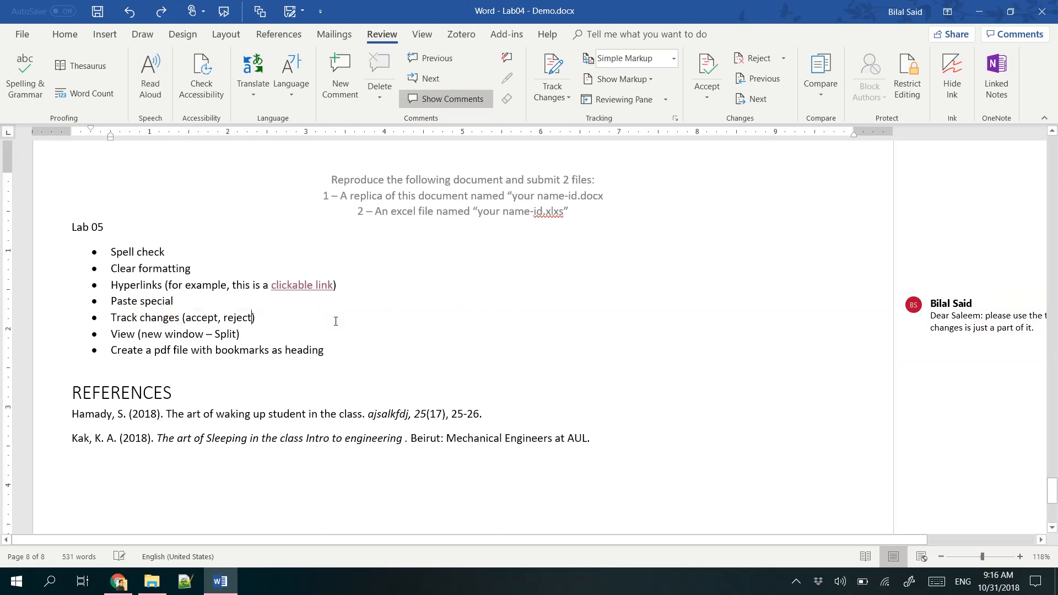
pyautogui.click(335, 321)
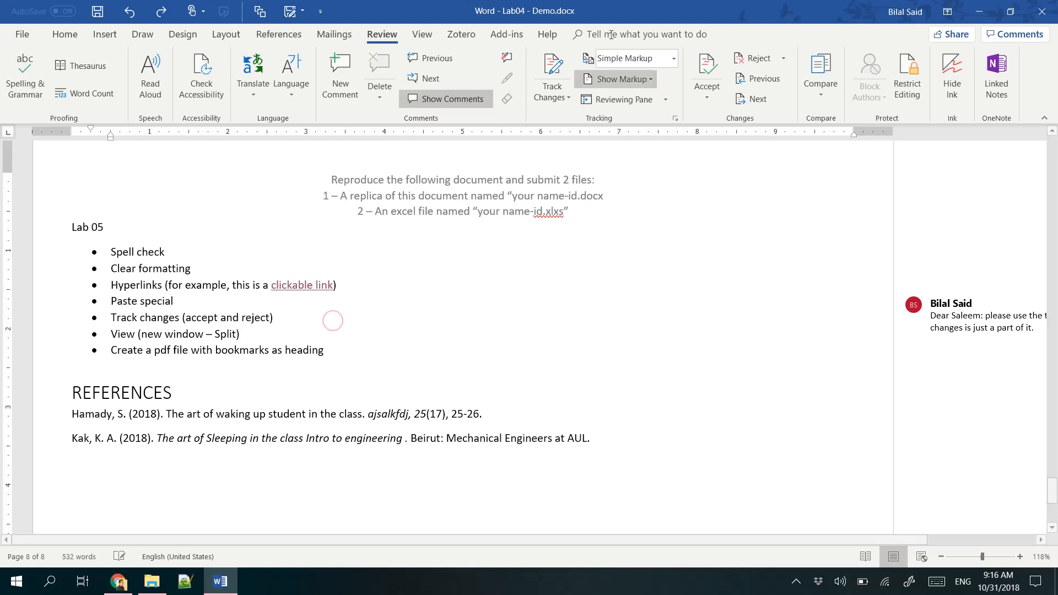
# Turn on Track Changes and reword the "Track changes" bullet's parentheses to "(accept, reject and accept all)".
pyautogui.click(558, 70)
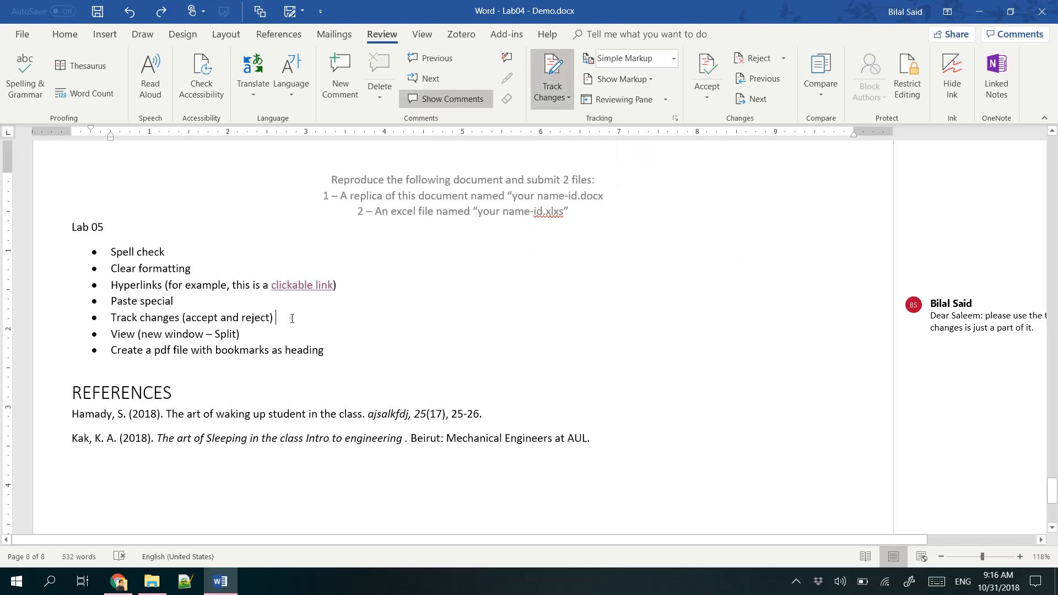
pyautogui.doubleClick(230, 318)
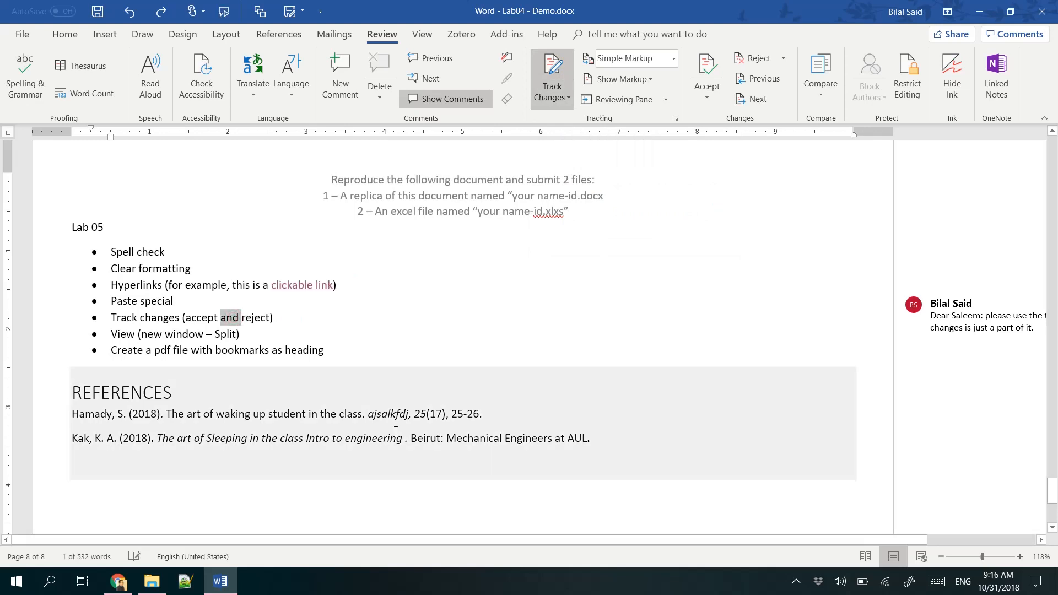
pyautogui.press('Delete')
pyautogui.write(',')
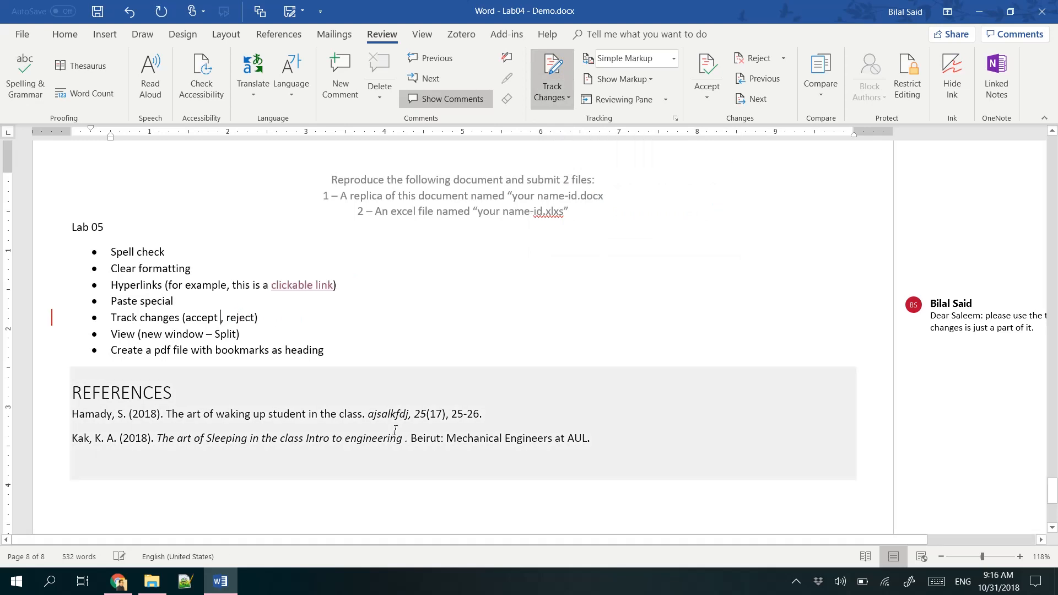
pyautogui.press('BackSpace')
pyautogui.press('Right')
pyautogui.press('Right')
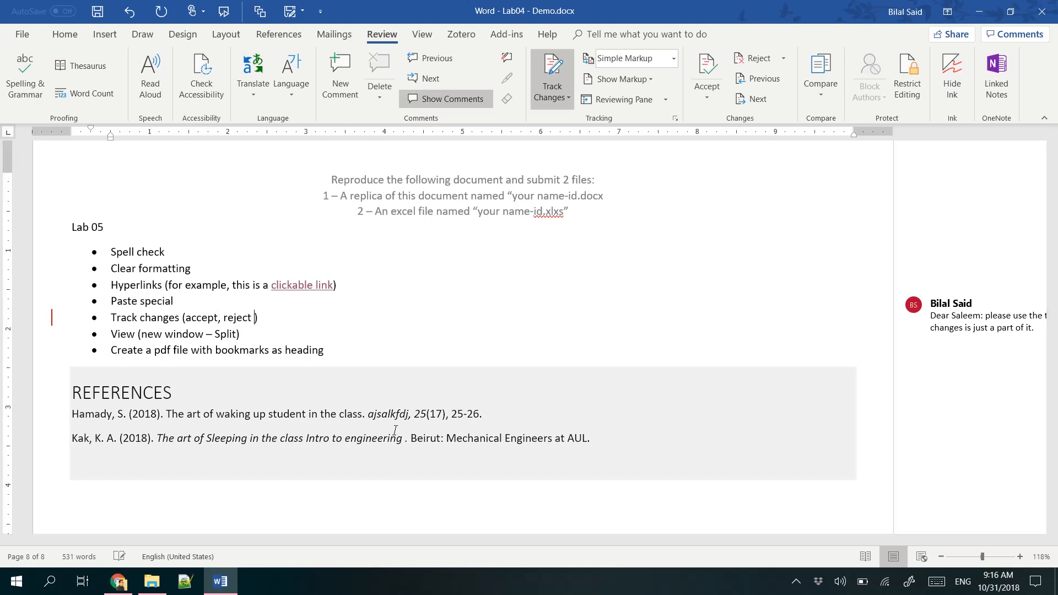
pyautogui.write('and accept all')
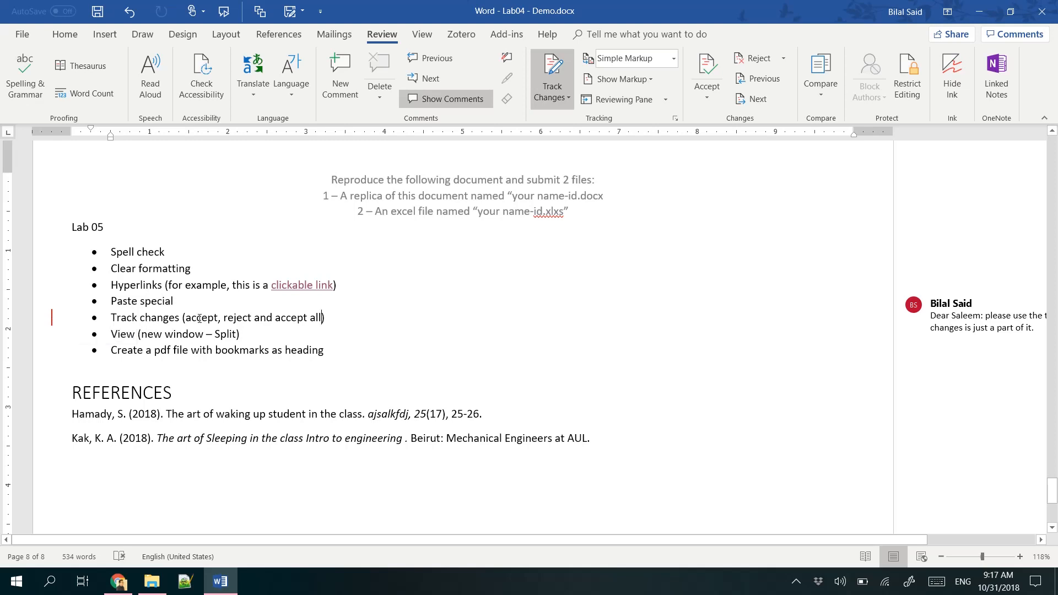
# Display all markup for the "Track changes" bullet and examine its tracked deletion and insertion beside "accept".
pyautogui.click(51, 319)
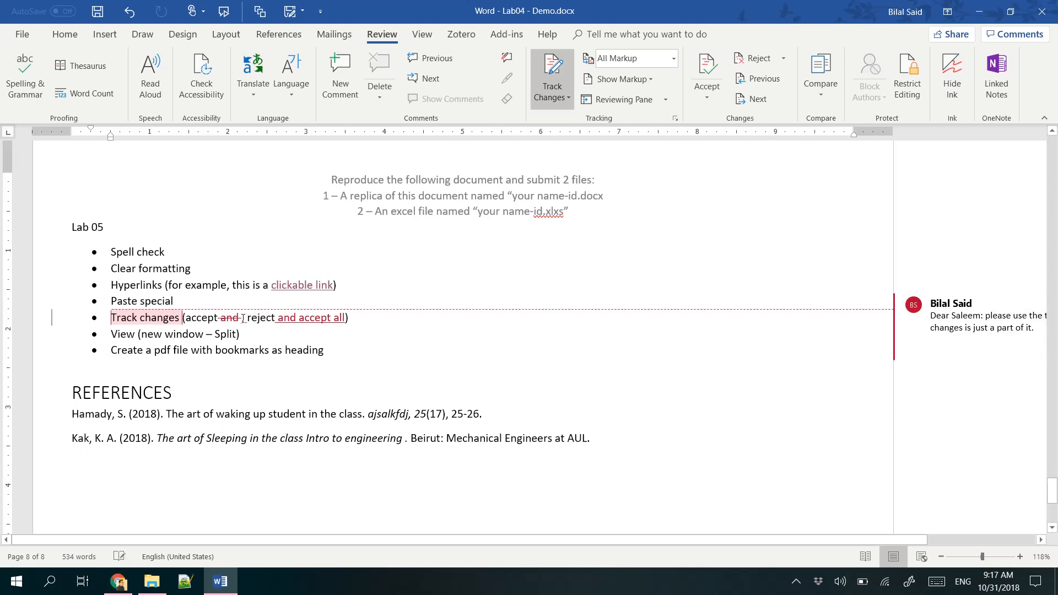
pyautogui.moveTo(244, 318); pyautogui.dragTo(218, 318)
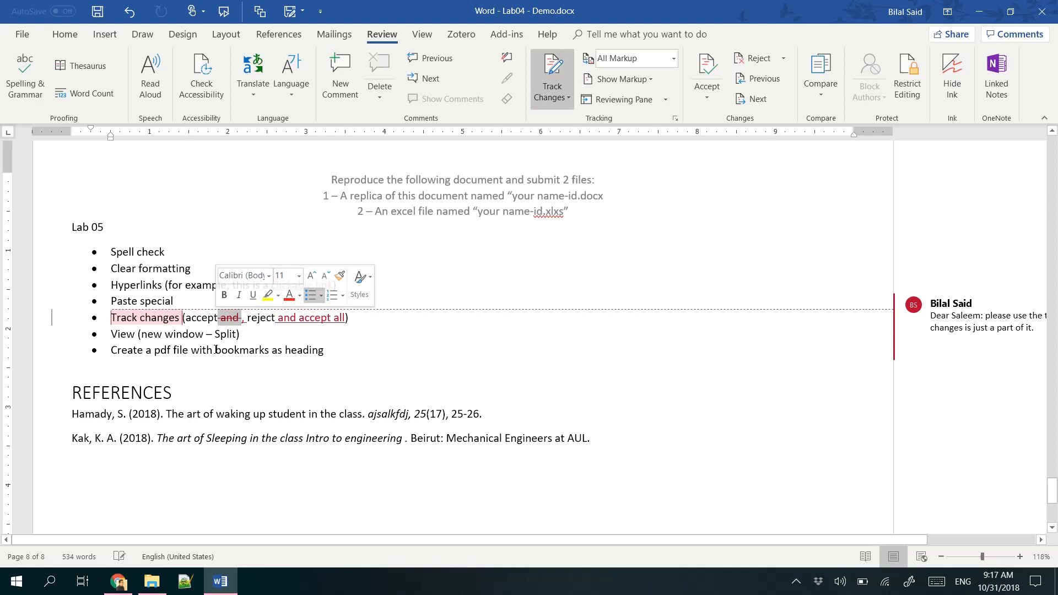
pyautogui.click(244, 319)
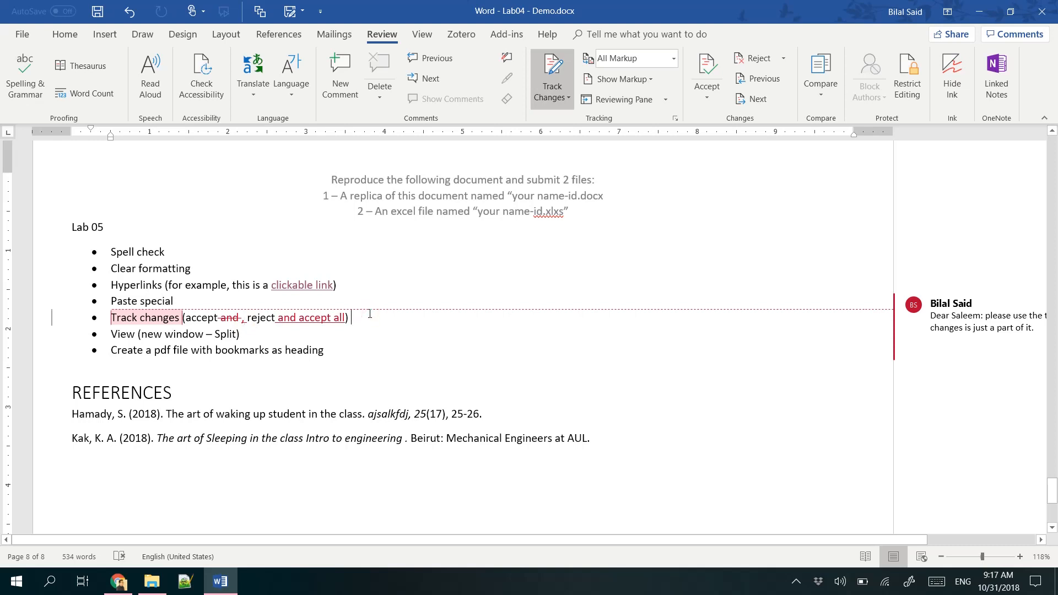
# Turn off Track Changes and replace the dash before "Split" in the View bullet with a hyphen.
pyautogui.click(548, 58)
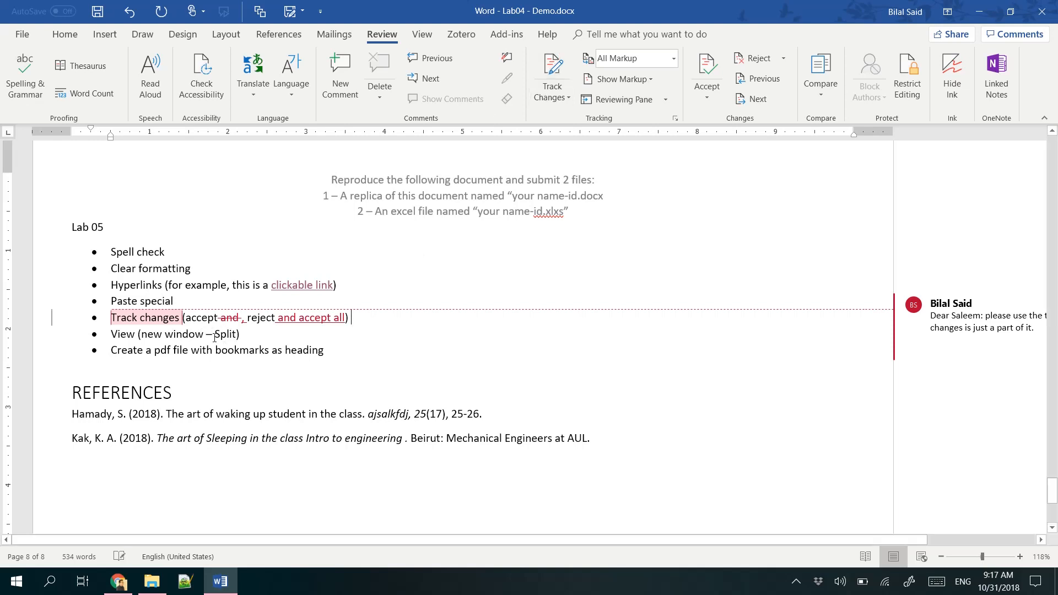
pyautogui.moveTo(212, 337); pyautogui.dragTo(208, 337)
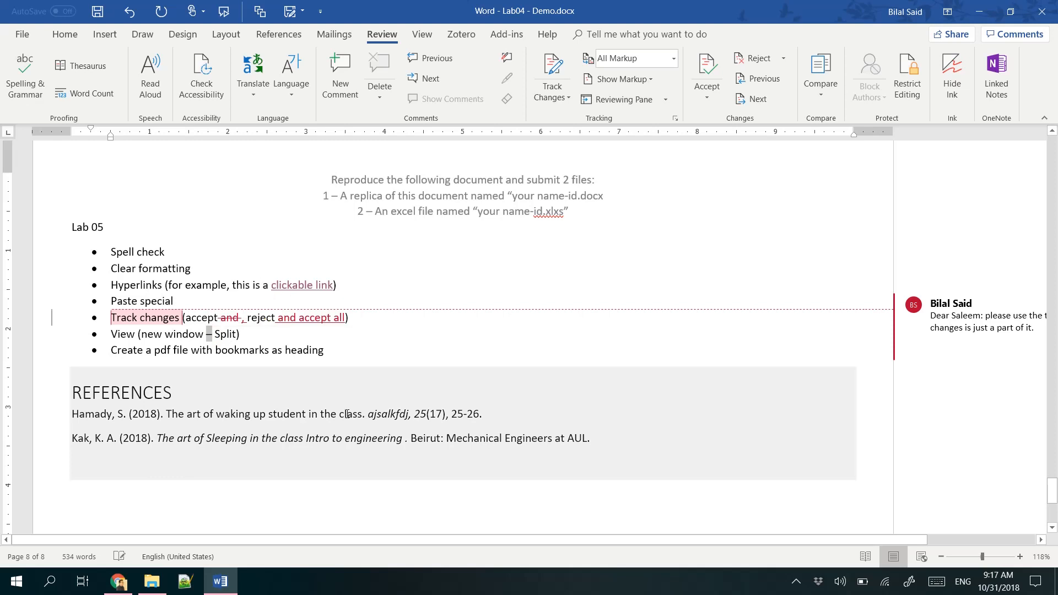
pyautogui.press('BackSpace')
pyautogui.write('-')
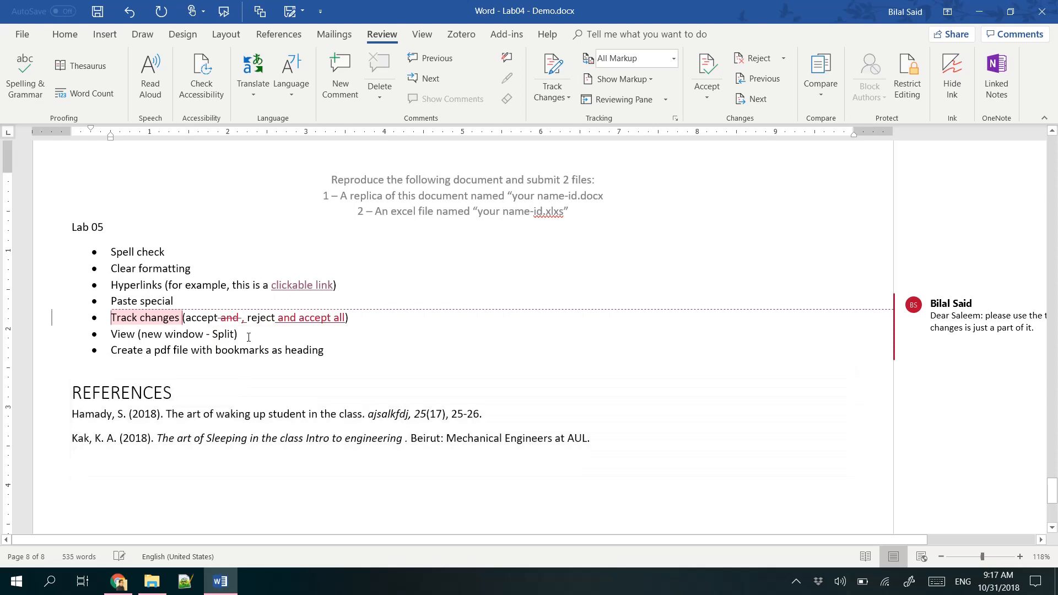
pyautogui.click(243, 335)
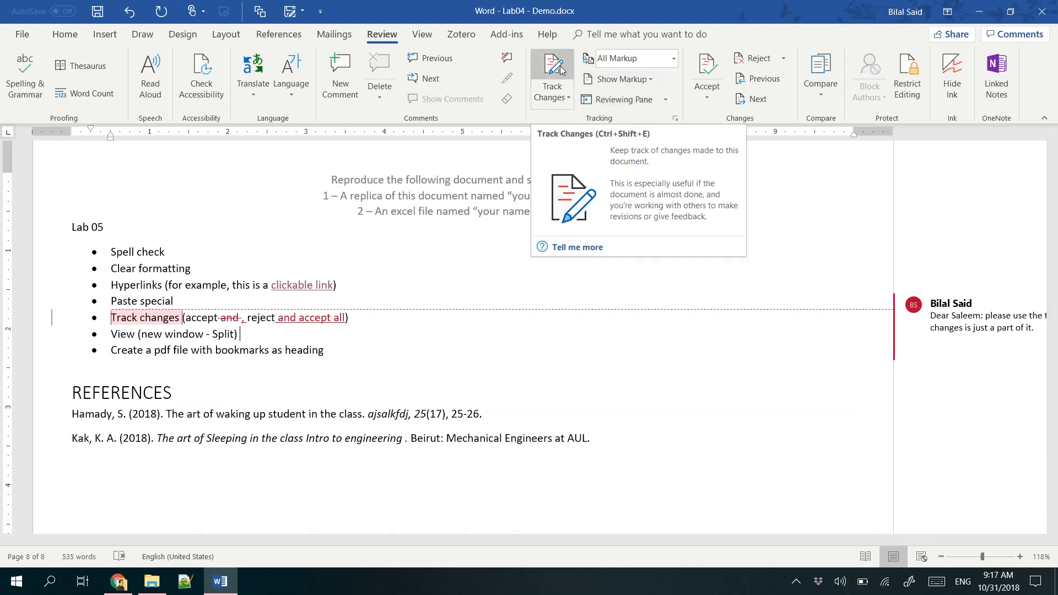
# Compare the Simple Markup and Original review displays of the Lab 05 list, ending on Simple Markup.
pyautogui.click(673, 61)
pyautogui.click(656, 75)
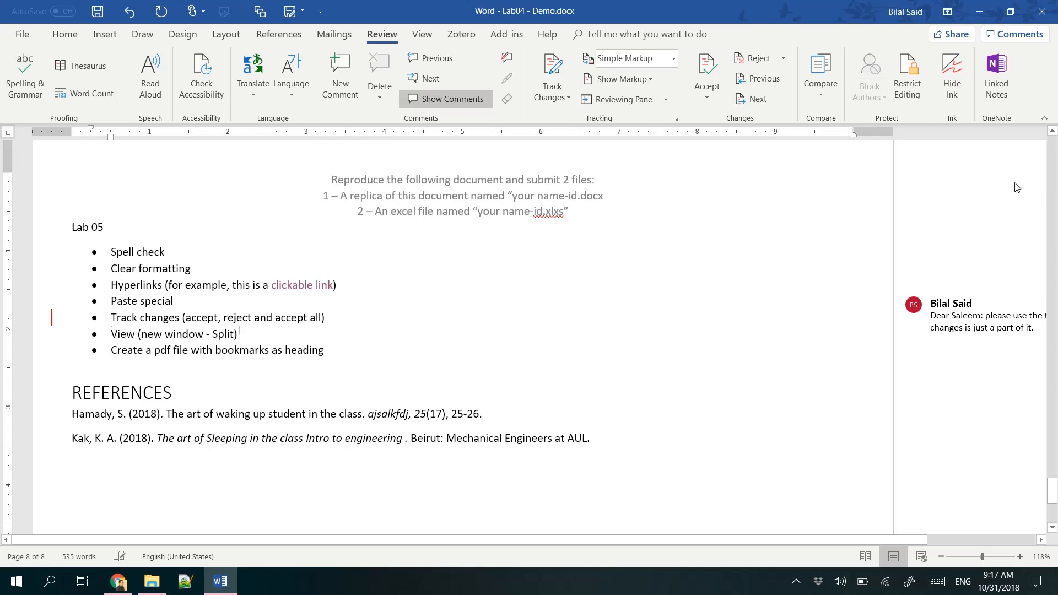
pyautogui.click(661, 65)
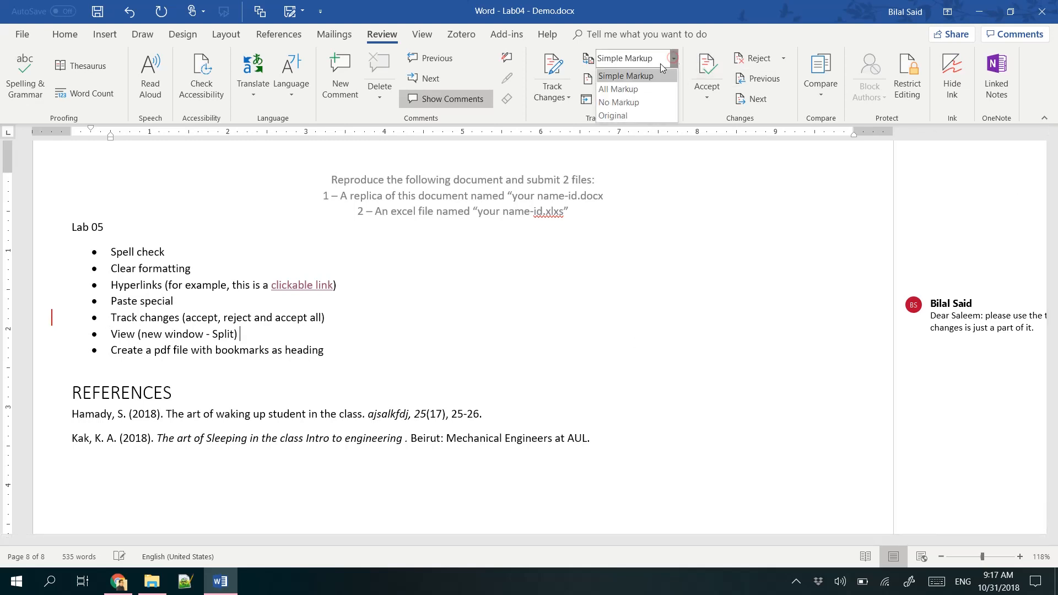
pyautogui.click(634, 118)
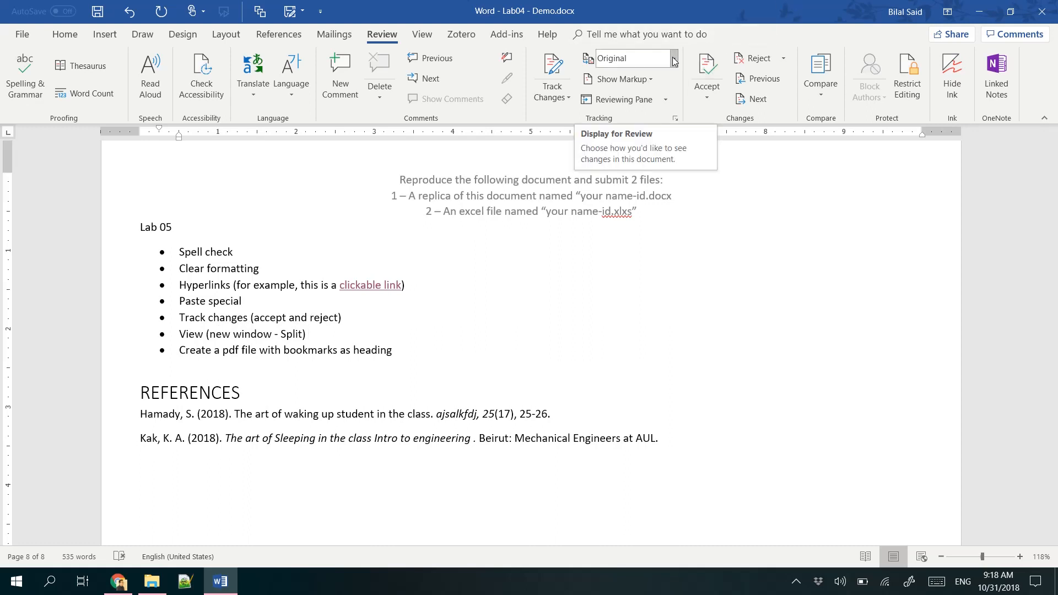
pyautogui.moveTo(338, 317); pyautogui.dragTo(237, 317)
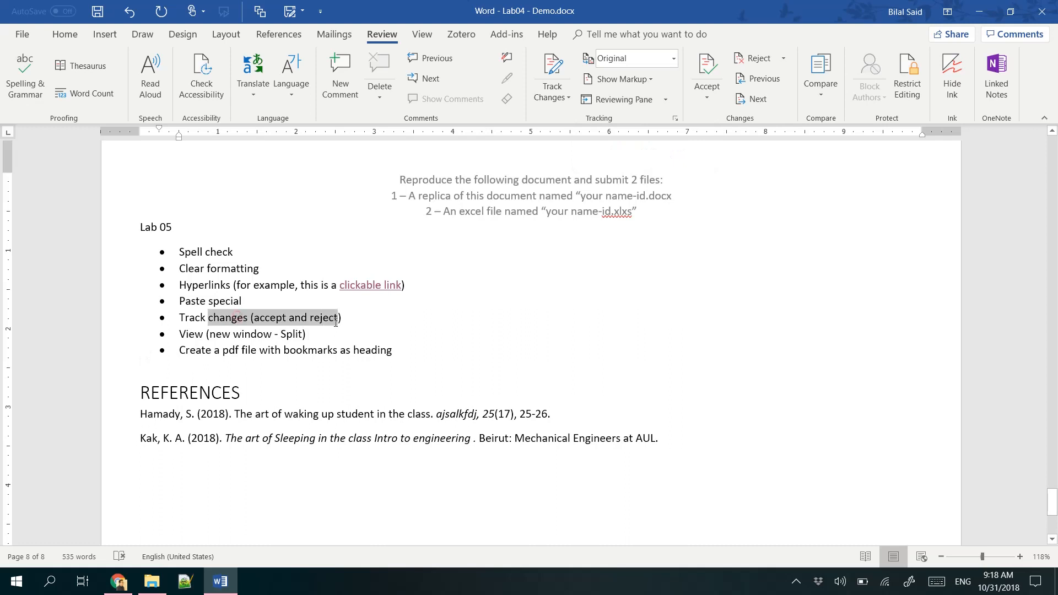
pyautogui.click(674, 59)
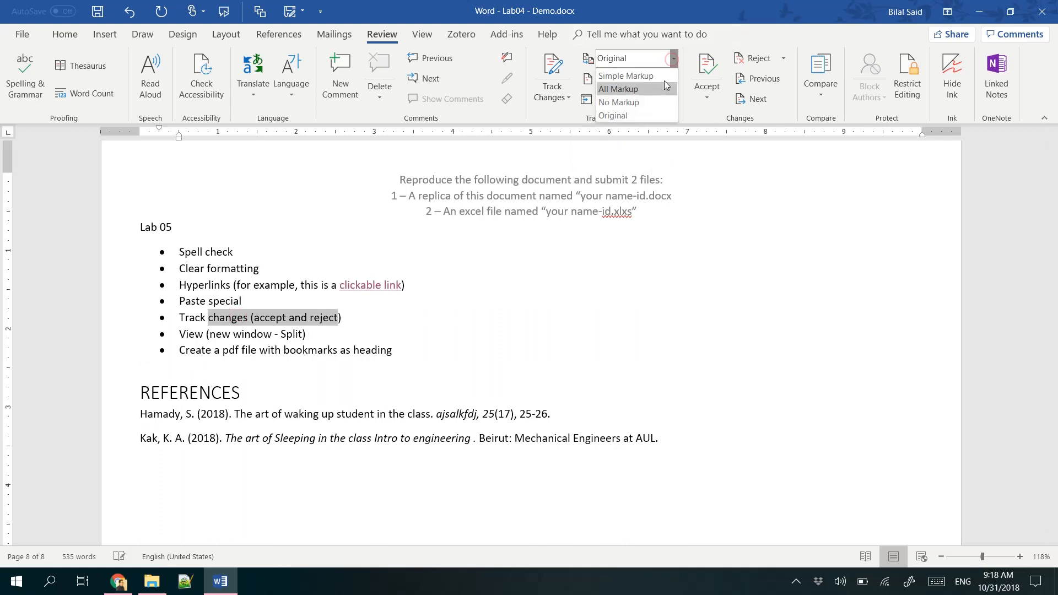
pyautogui.click(649, 82)
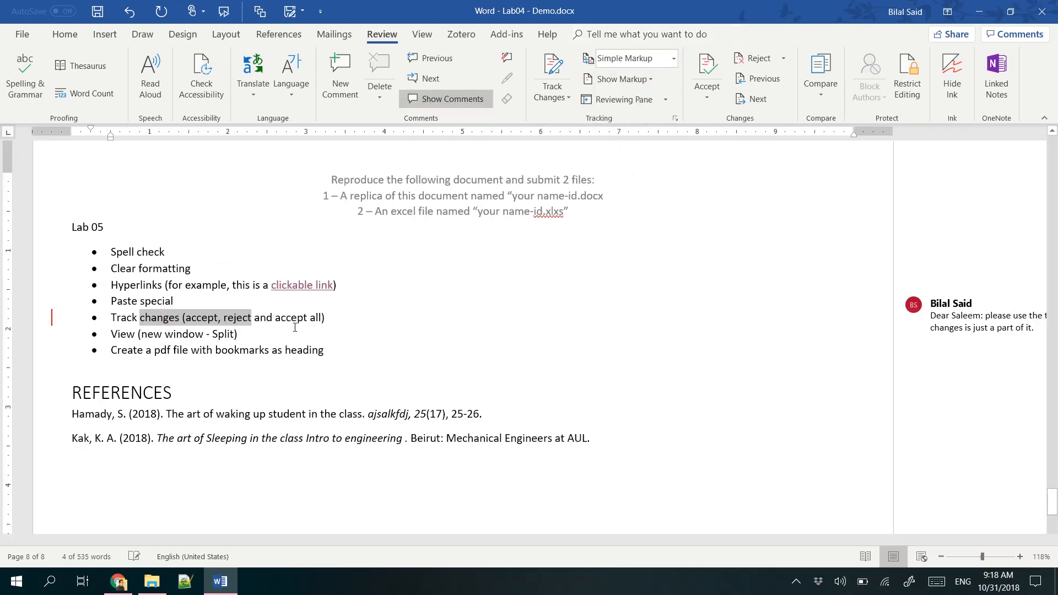
pyautogui.click(241, 333)
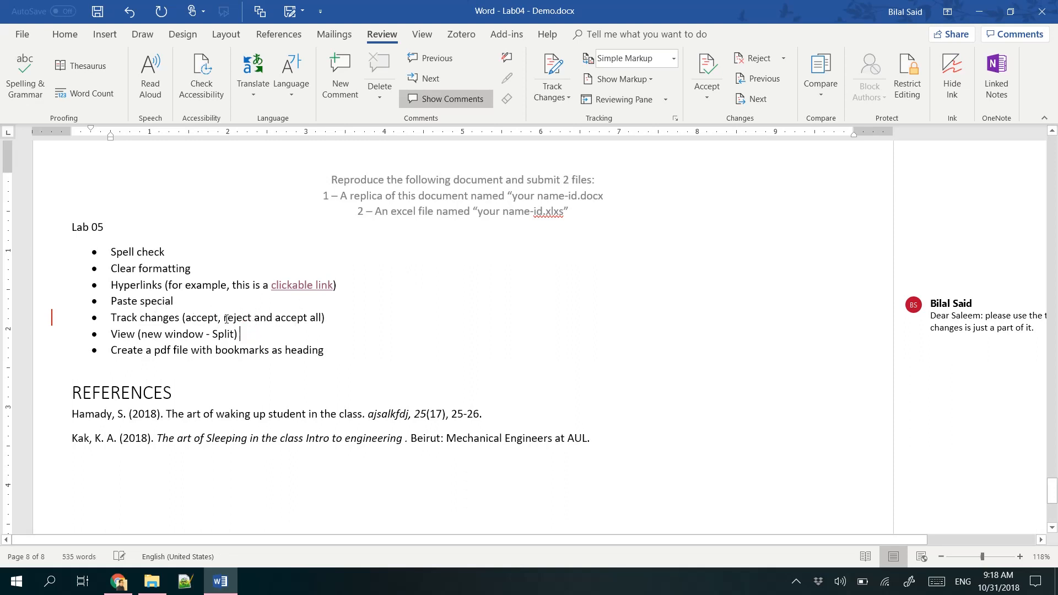
# Display all markup again and go to the next change from inside the "Track changes" bullet.
pyautogui.click(53, 318)
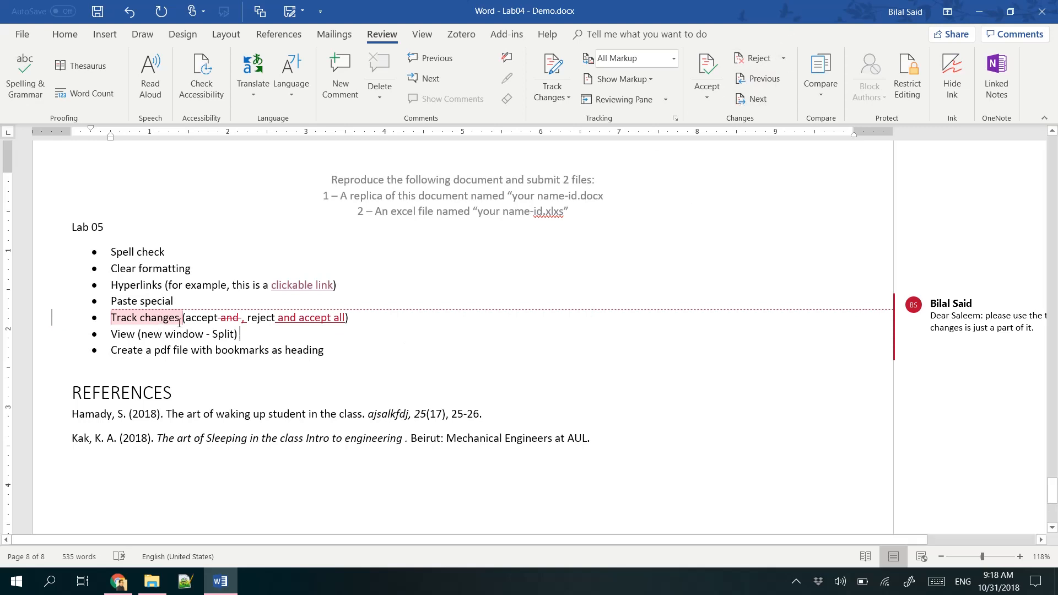
pyautogui.click(201, 318)
pyautogui.click(752, 100)
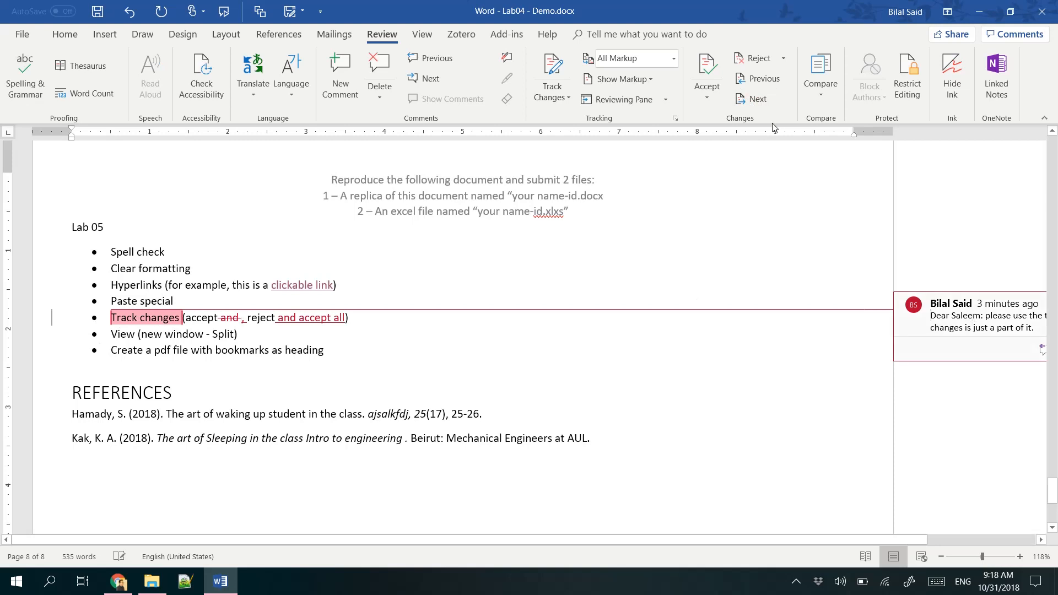
# Step through the tracked changes in the "Track changes" bullet, accept all changes and check the resulting wording.
pyautogui.click(708, 65)
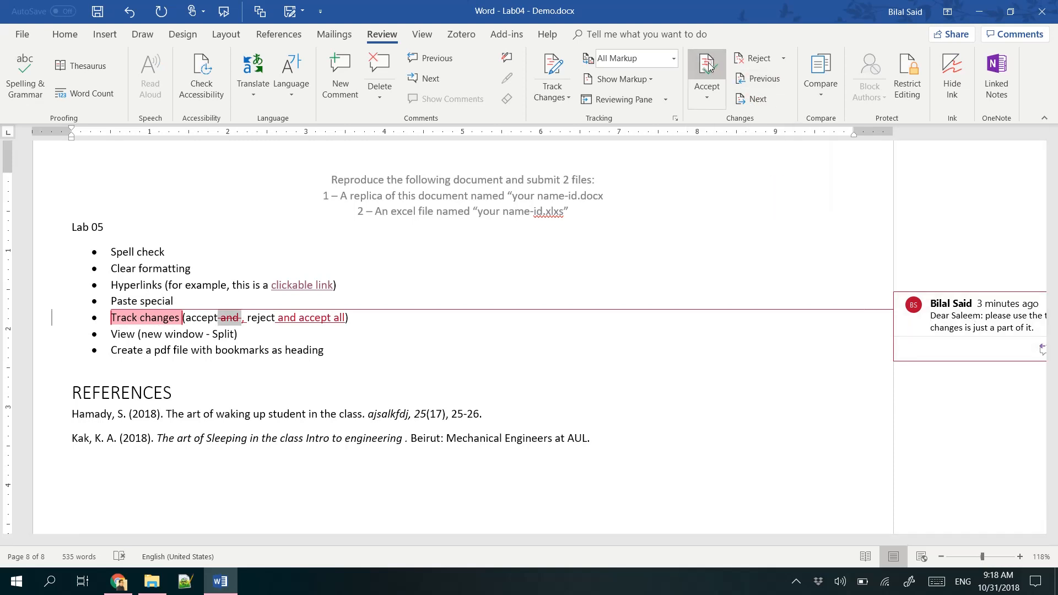
pyautogui.click(962, 318)
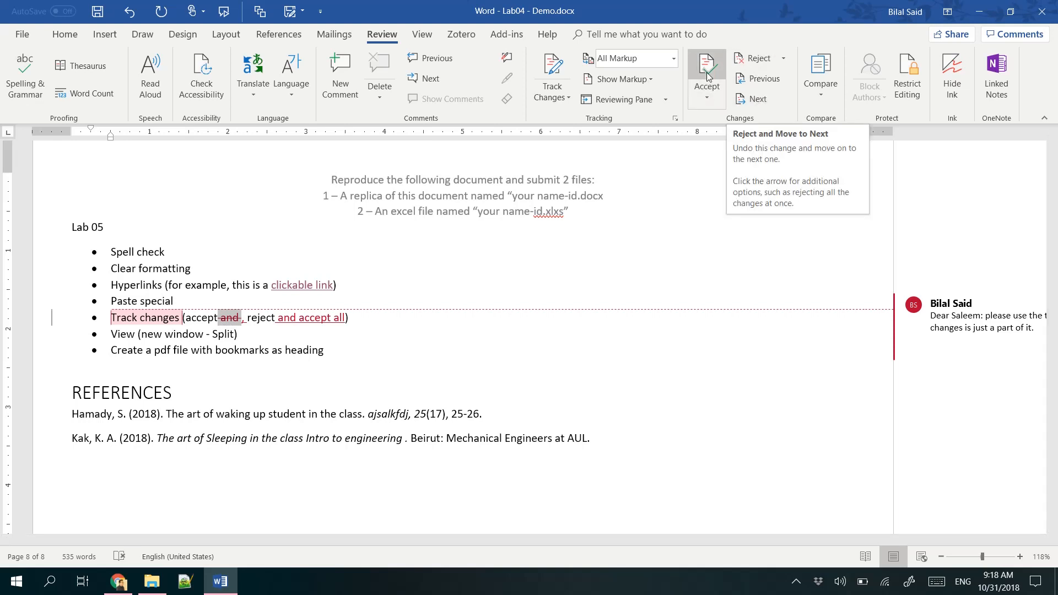
pyautogui.click(755, 102)
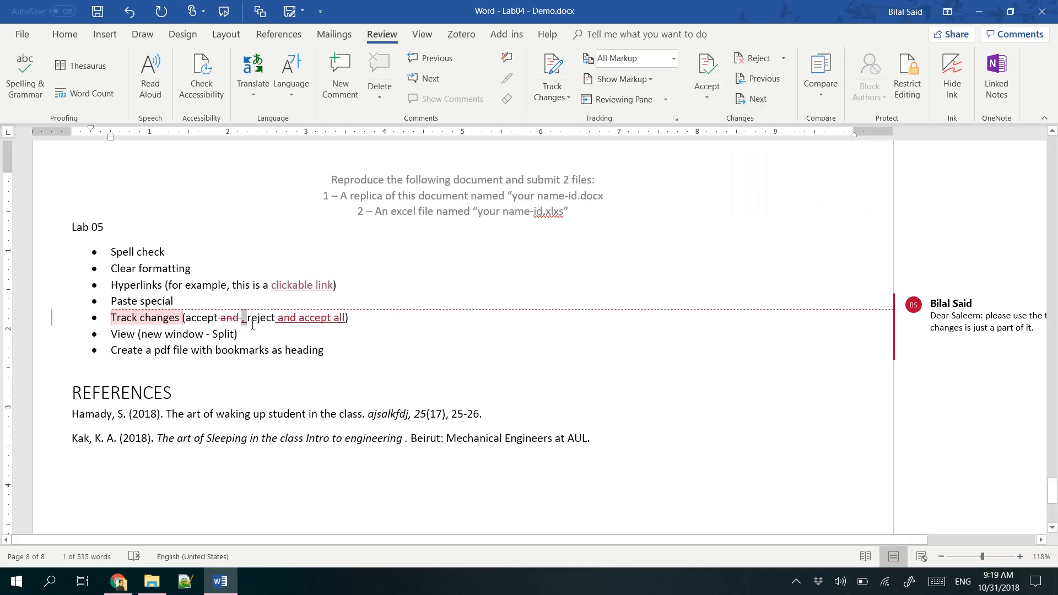
pyautogui.click(754, 102)
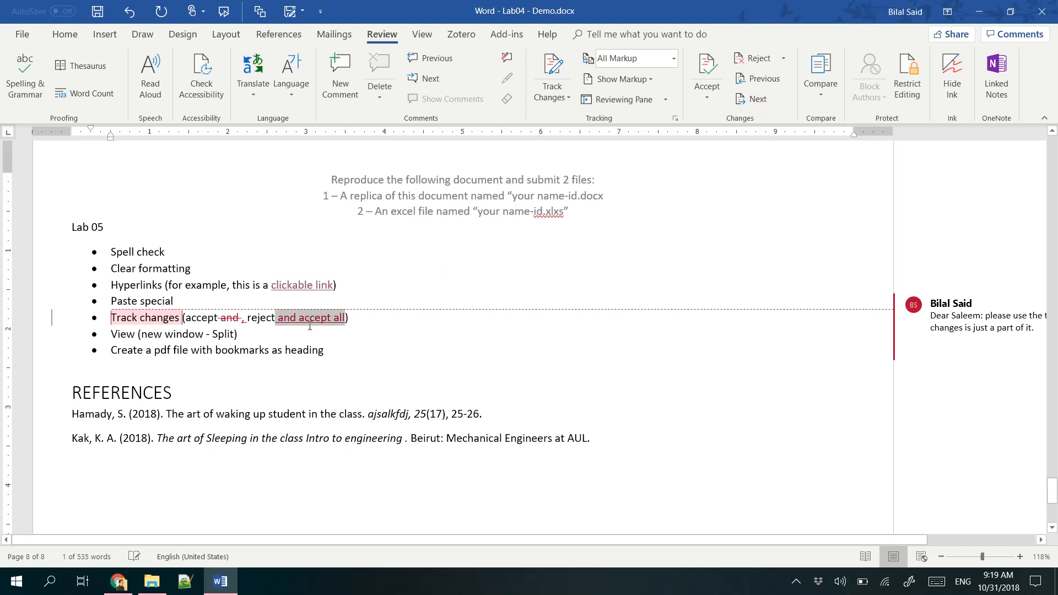
pyautogui.click(710, 94)
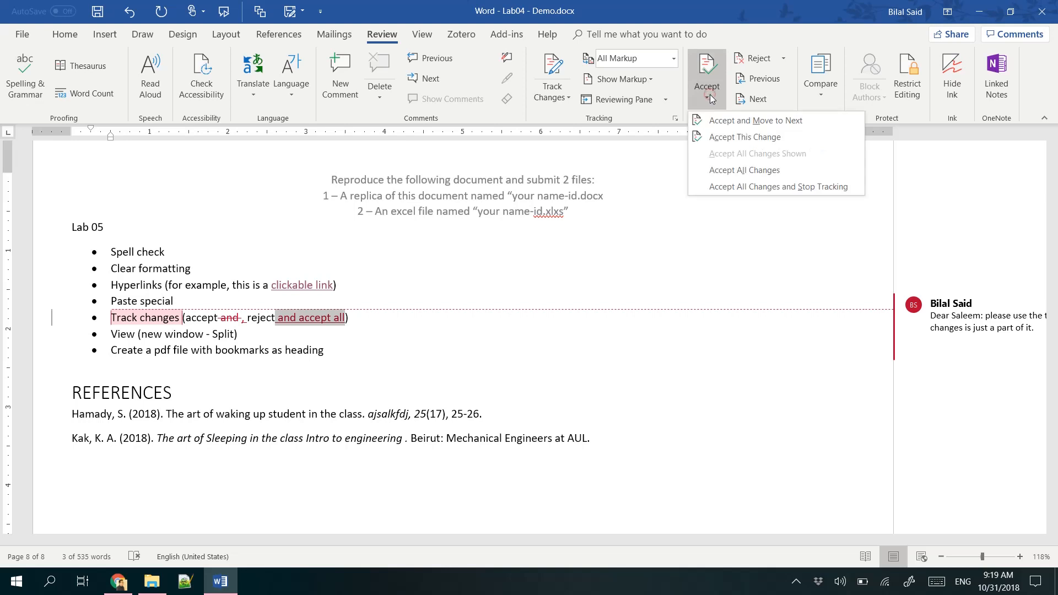
pyautogui.click(749, 176)
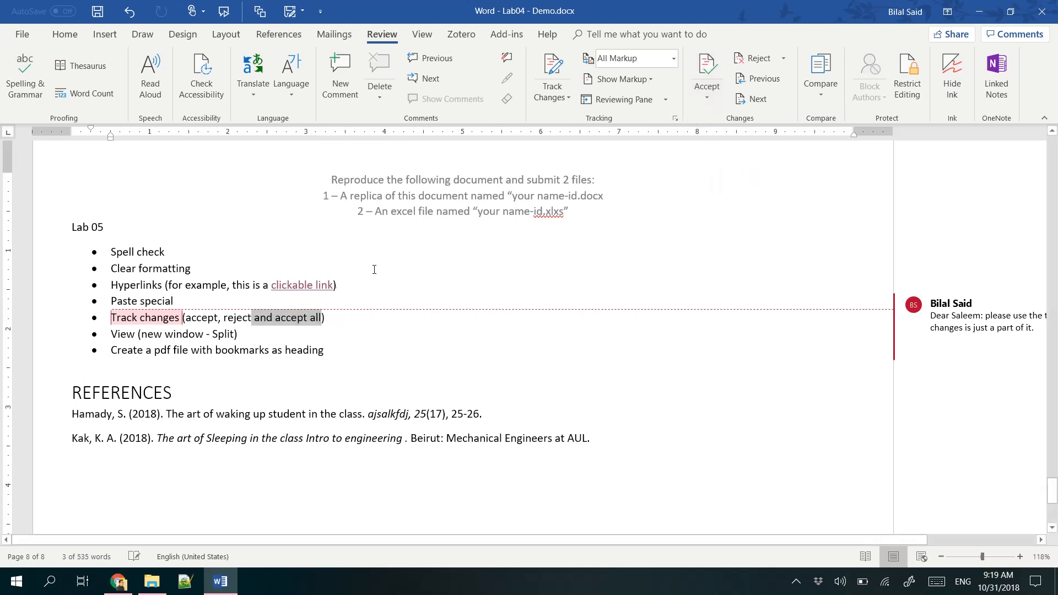
pyautogui.click(283, 331)
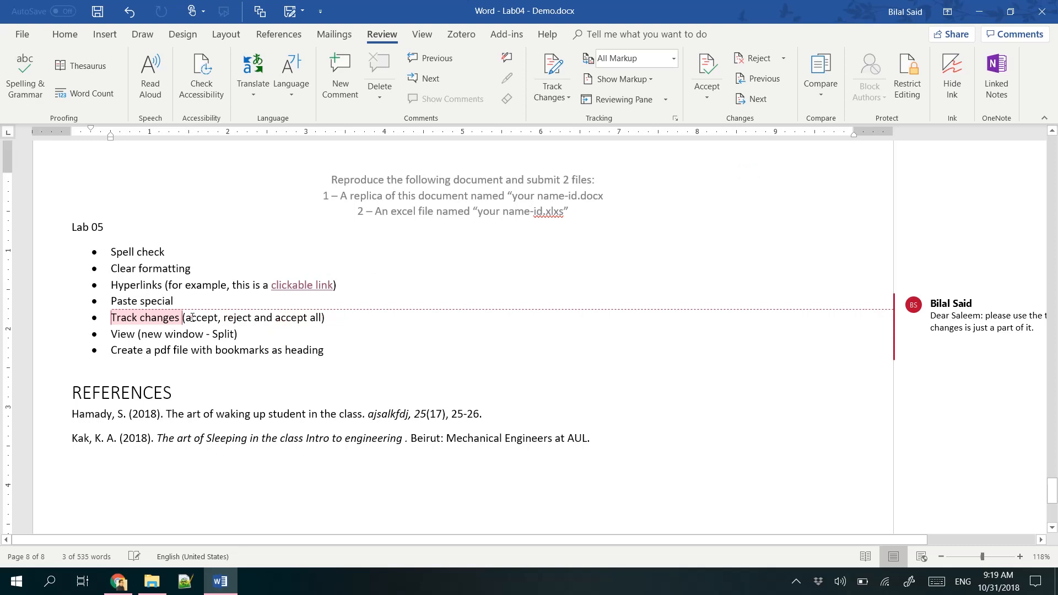
pyautogui.moveTo(192, 318); pyautogui.dragTo(323, 317)
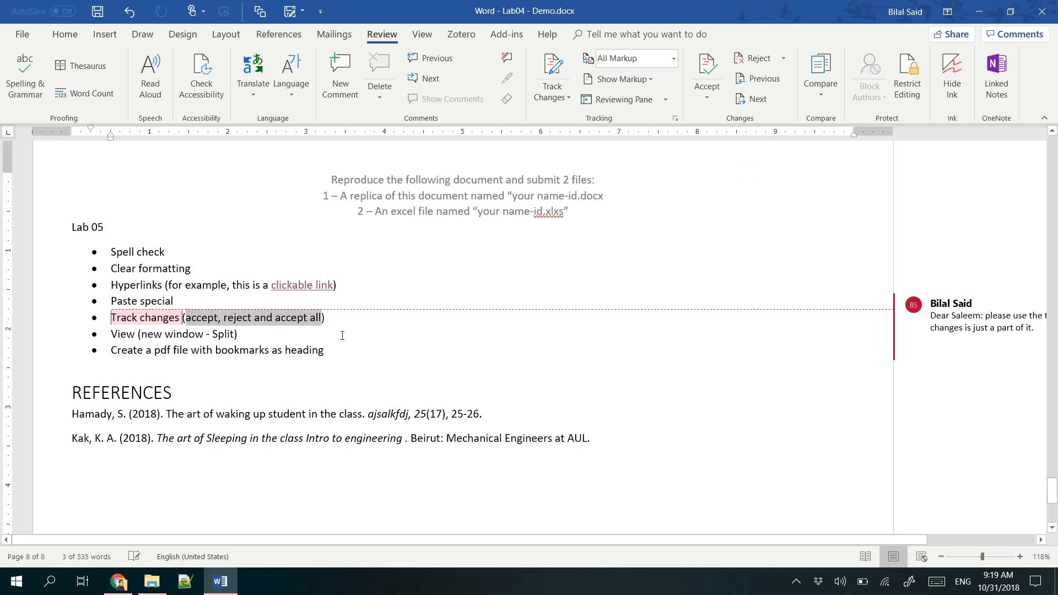
pyautogui.click(342, 335)
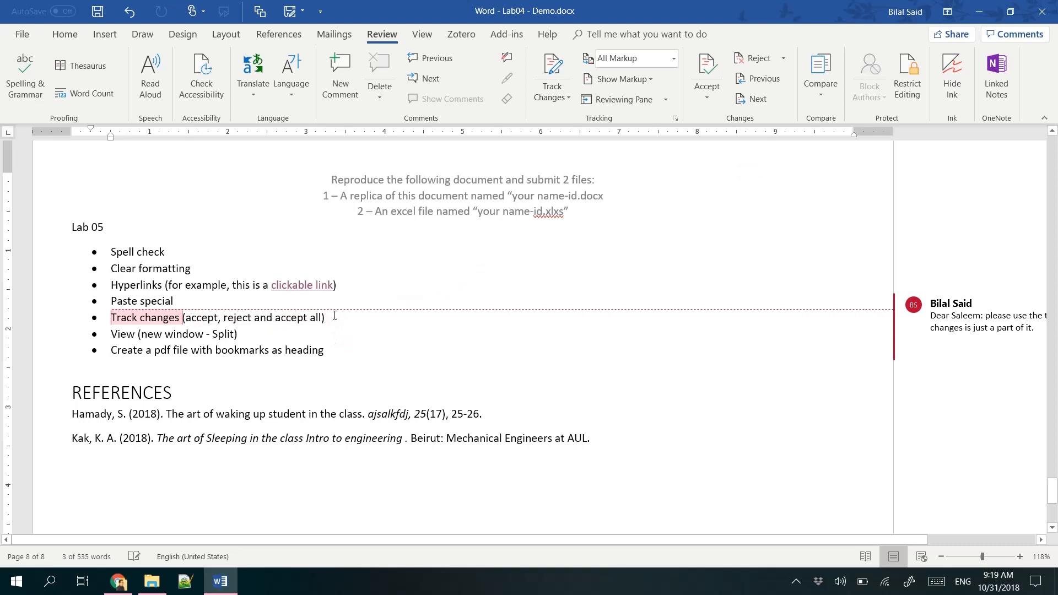
pyautogui.click(326, 317)
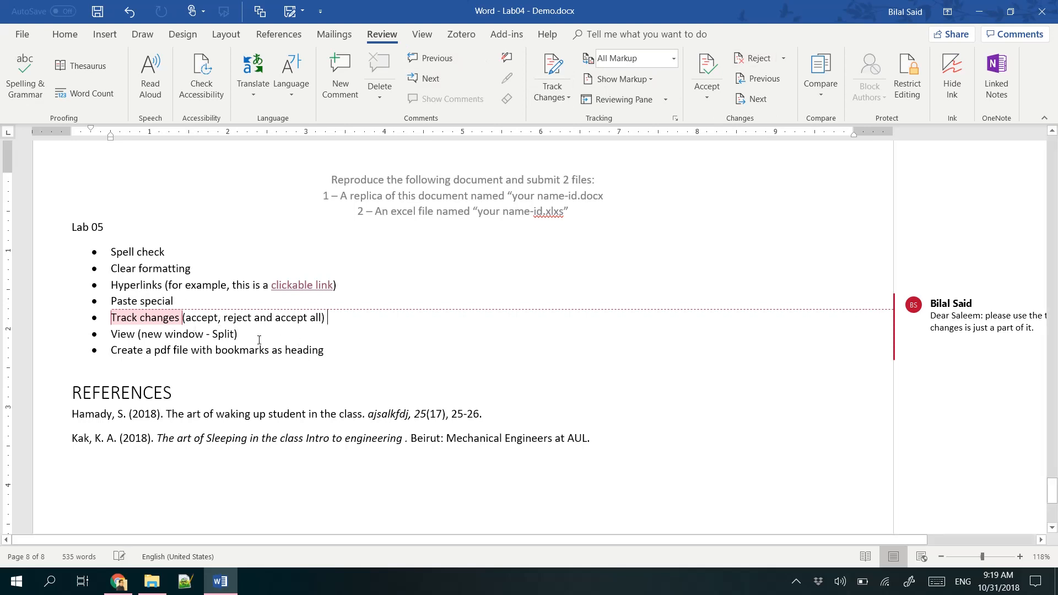
# Delete the comment attached to the "Track changes" bullet.
pyautogui.doubleClick(117, 332)
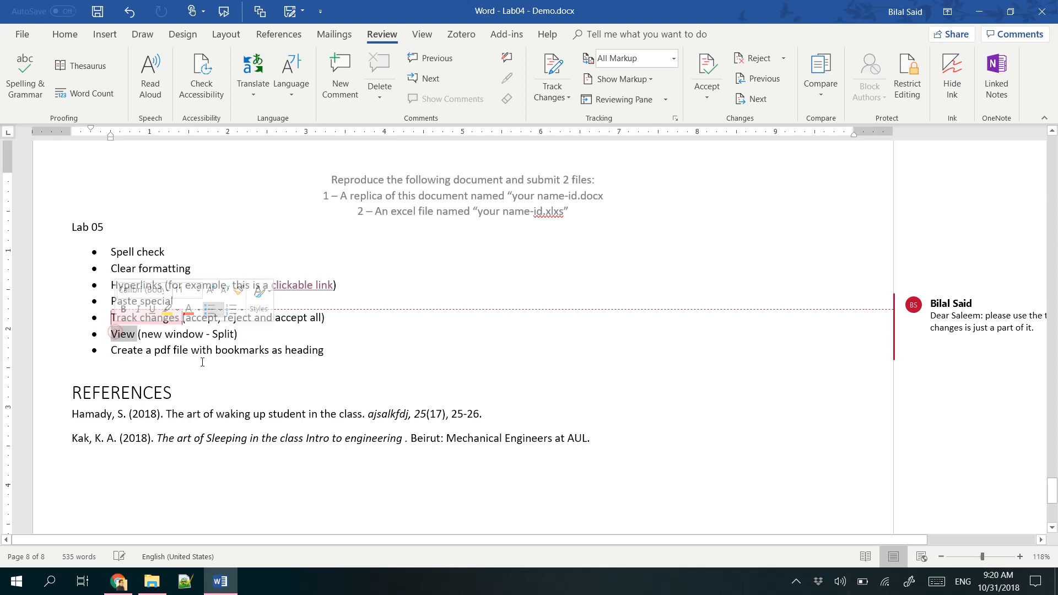
pyautogui.click(261, 336)
pyautogui.click(399, 36)
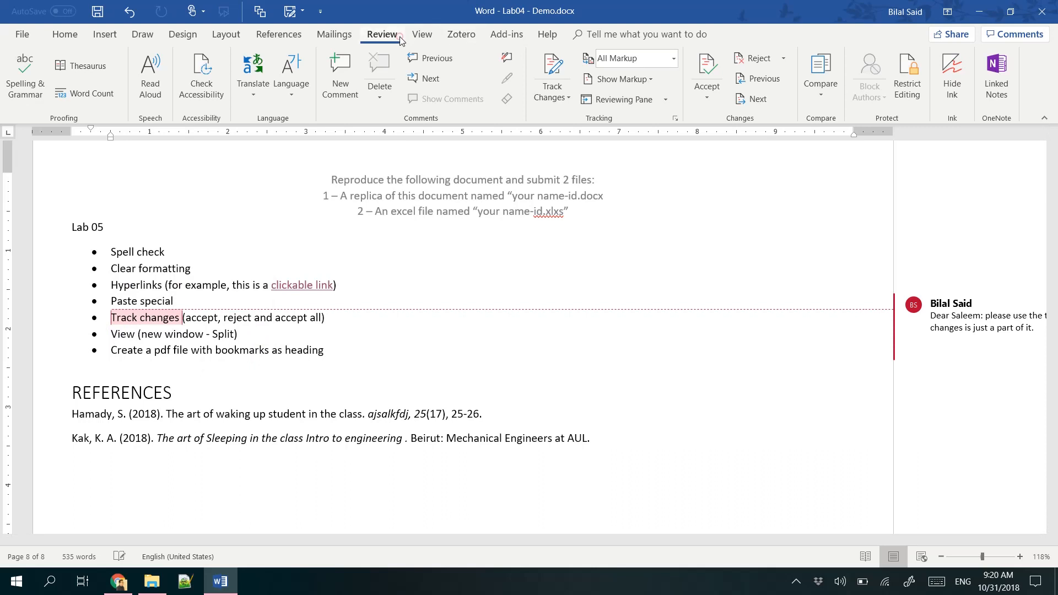
pyautogui.click(416, 34)
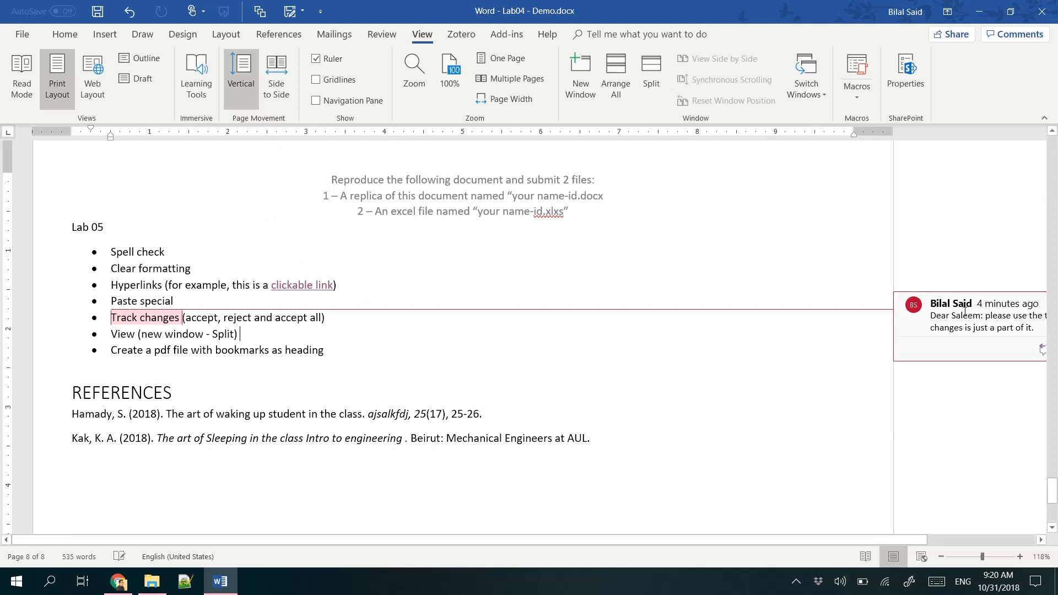
pyautogui.rightClick(941, 321)
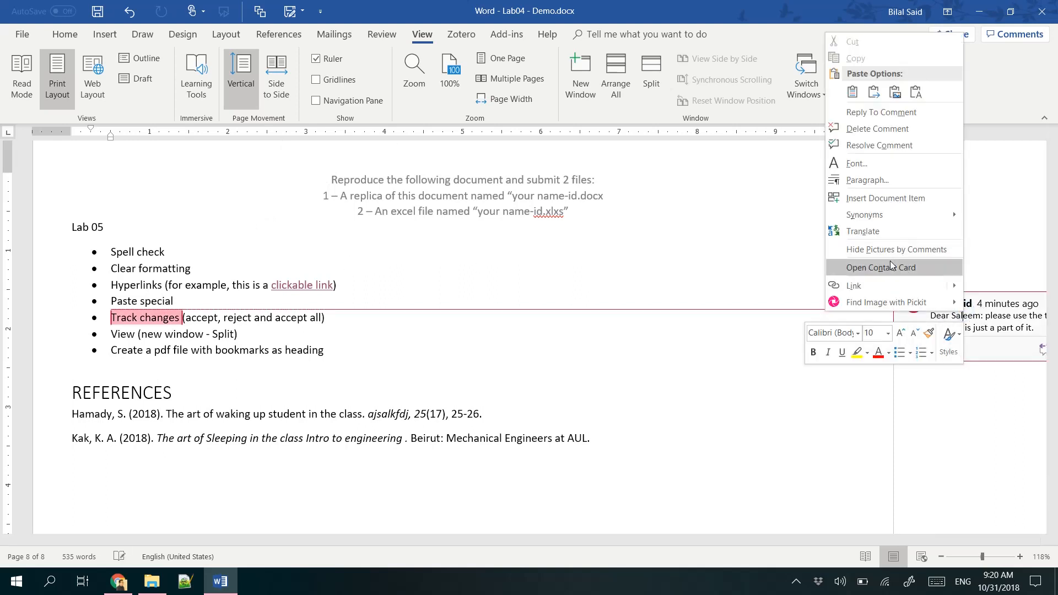
pyautogui.click(873, 130)
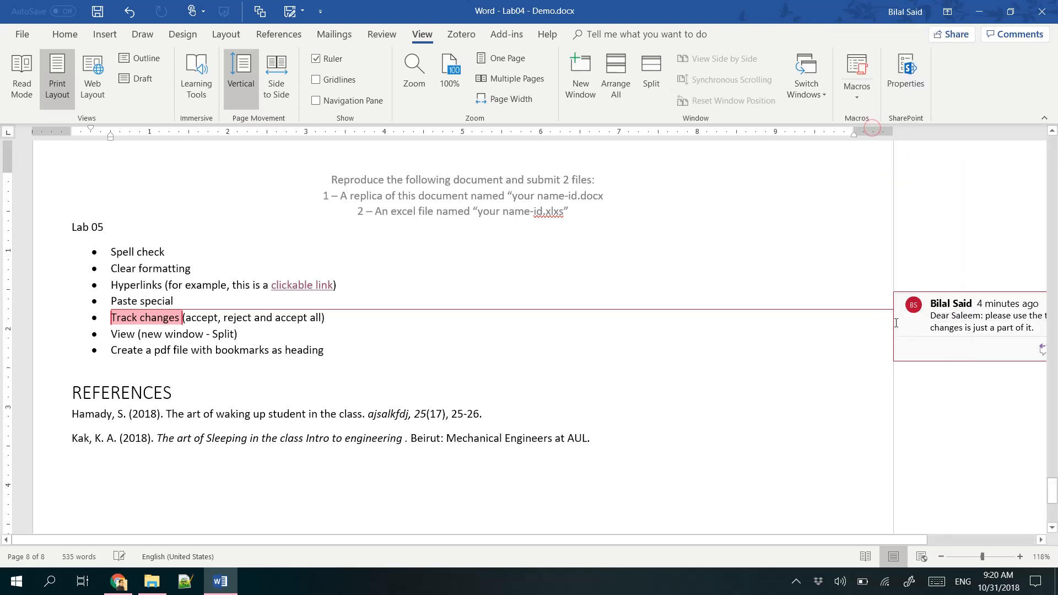
pyautogui.click(426, 307)
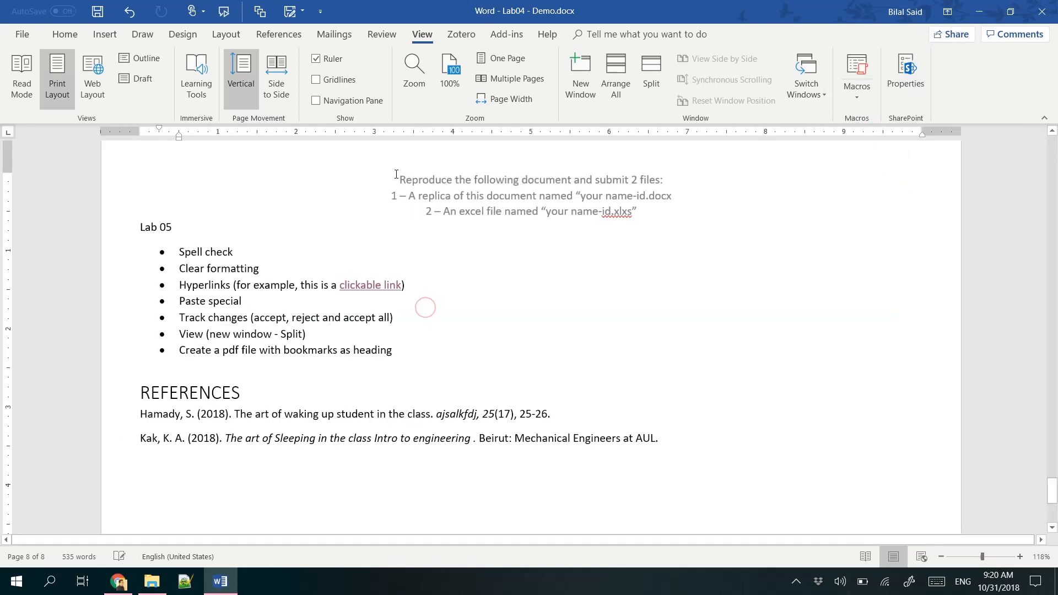
# Browse the document's pages with side-to-side page movement from cover to last page, and return to vertical page movement.
pyautogui.click(274, 86)
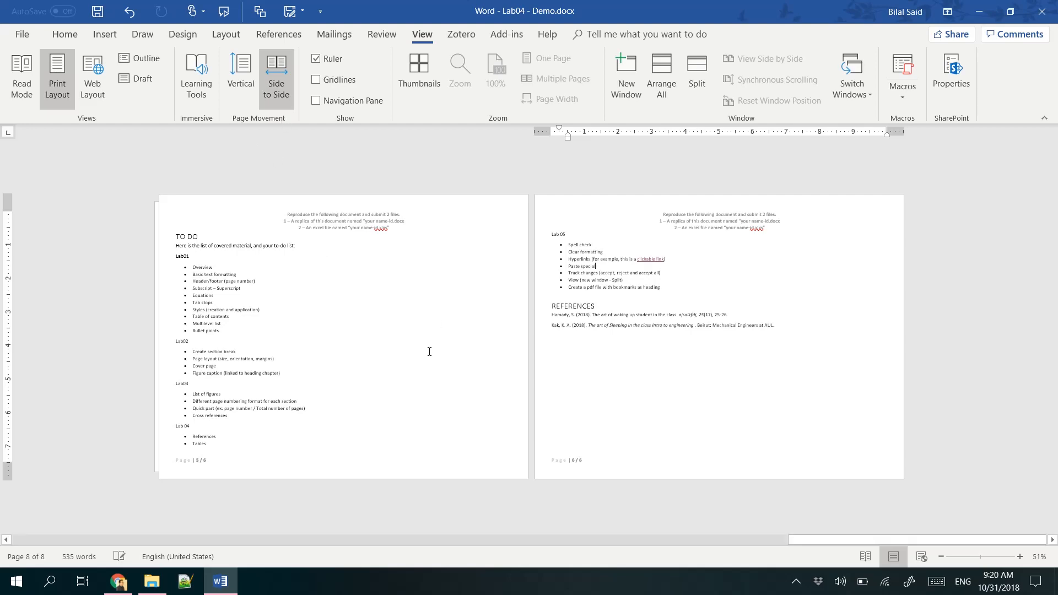
pyautogui.scroll(1, 427, 351)
pyautogui.scroll(3, 427, 351)
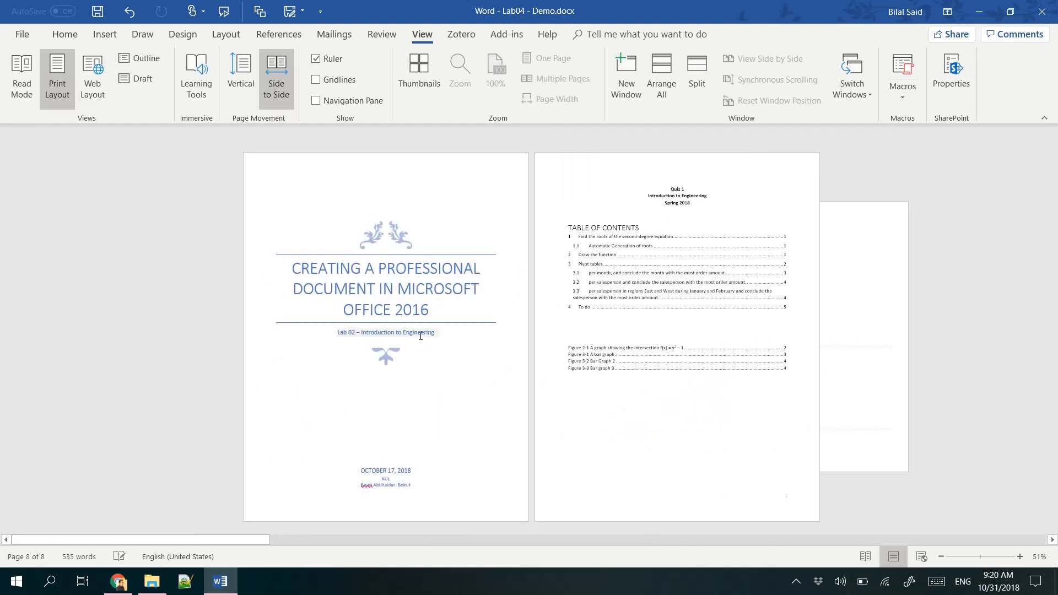
pyautogui.scroll(-1, 419, 336)
pyautogui.scroll(-4, 414, 335)
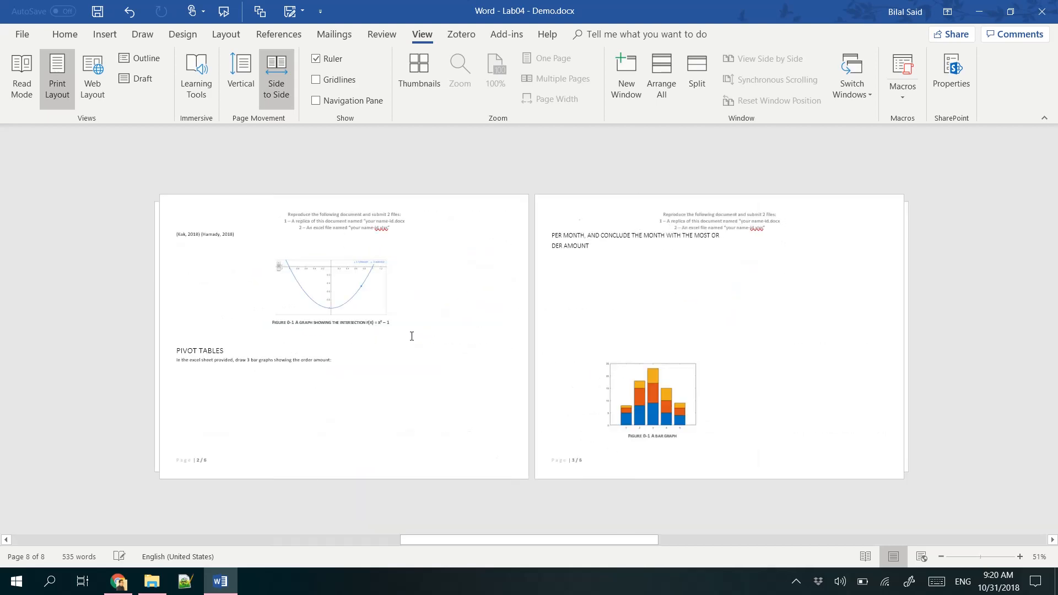
pyautogui.scroll(4, 405, 336)
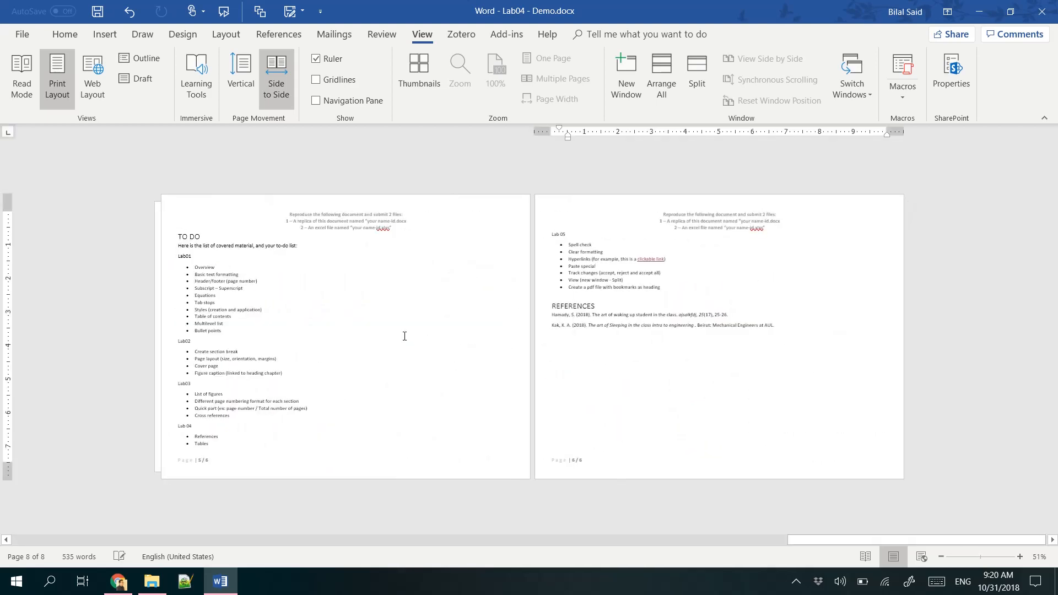
pyautogui.scroll(1, 405, 335)
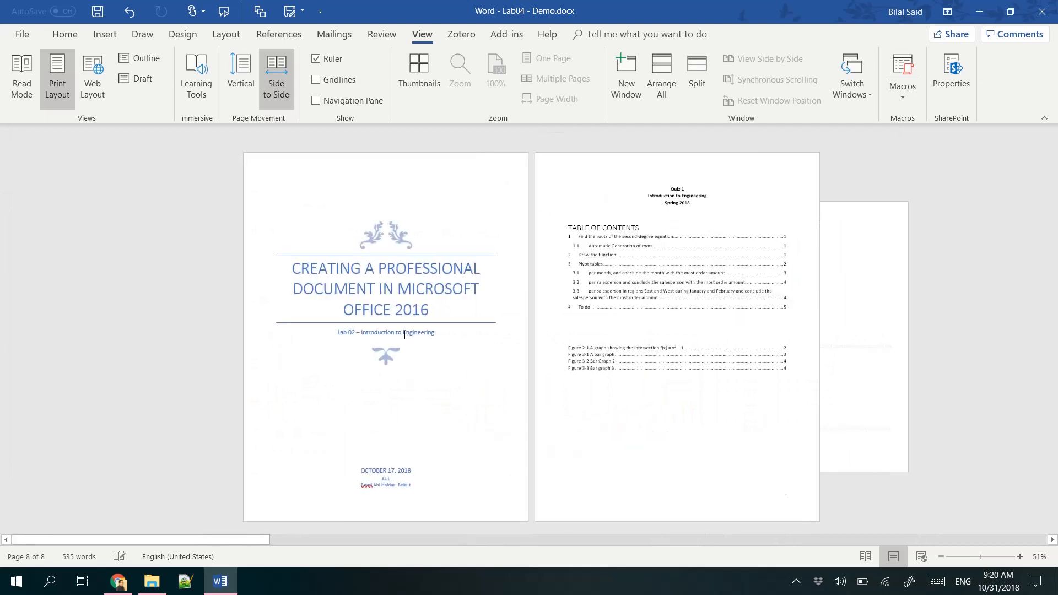
pyautogui.scroll(-4, 404, 335)
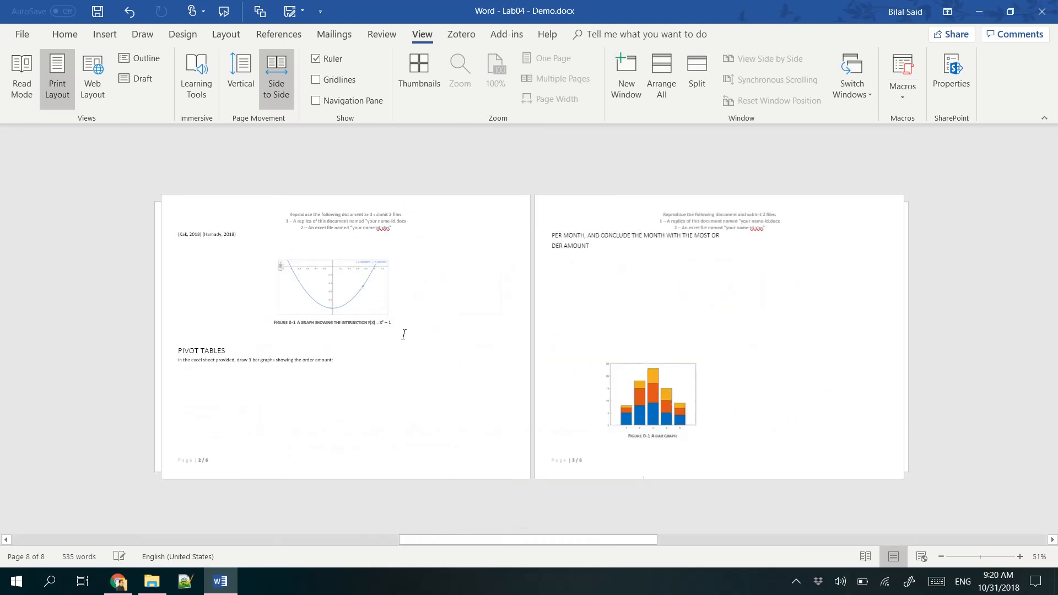
pyautogui.scroll(-1, 402, 331)
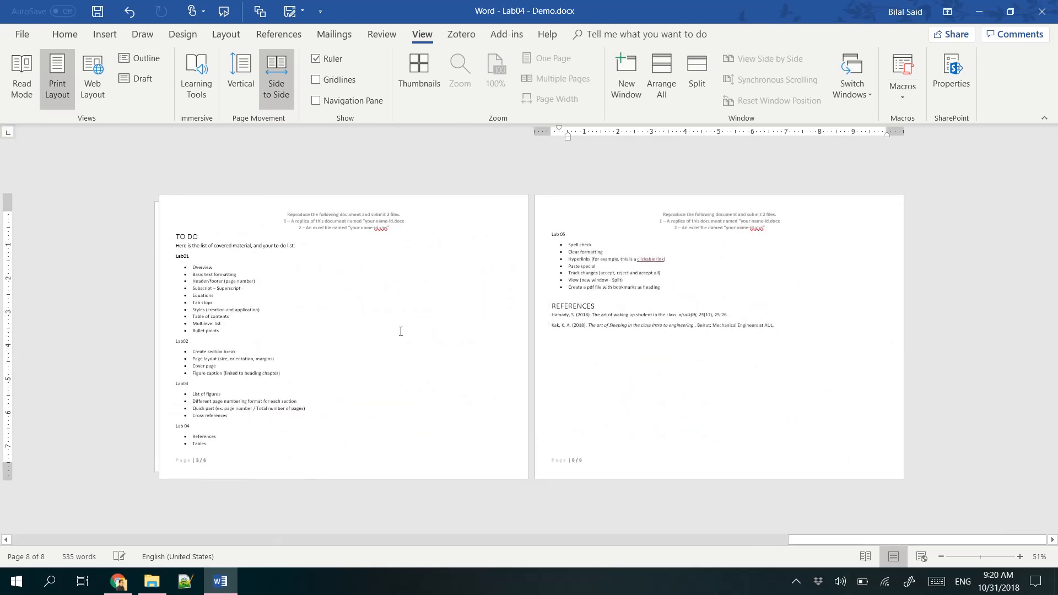
pyautogui.click(241, 75)
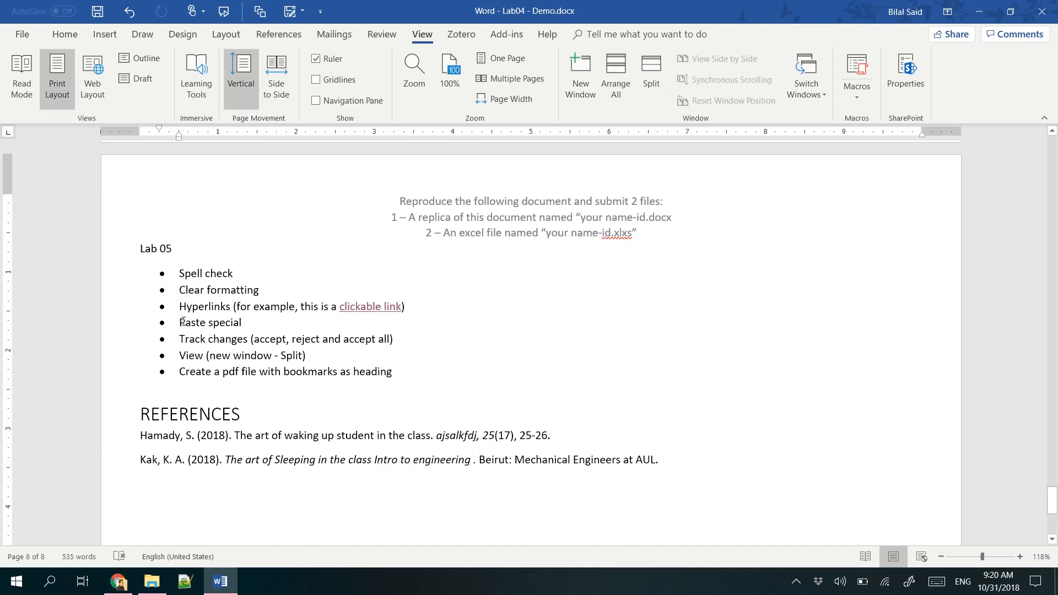
# Place the cursor at the end of the View bullet and split the document window into two panes.
pyautogui.moveTo(183, 321); pyautogui.dragTo(307, 357)
pyautogui.click(309, 364)
pyautogui.click(309, 358)
pyautogui.click(651, 80)
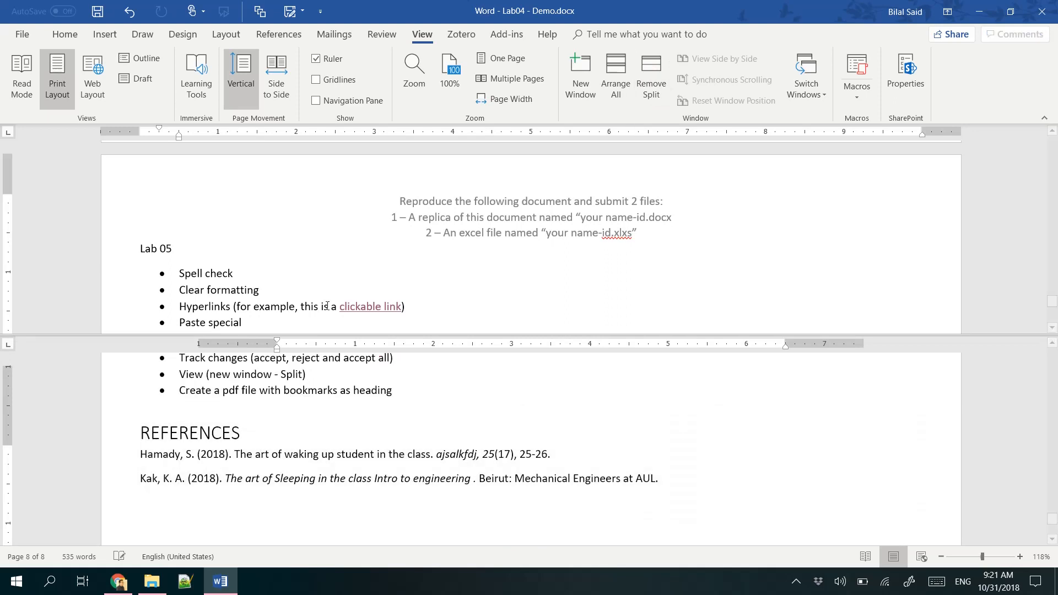
# Add the bullet "Adding a page number at the first page..." below the View bullet in the Lab 05 list.
pyautogui.scroll(-2, 301, 230)
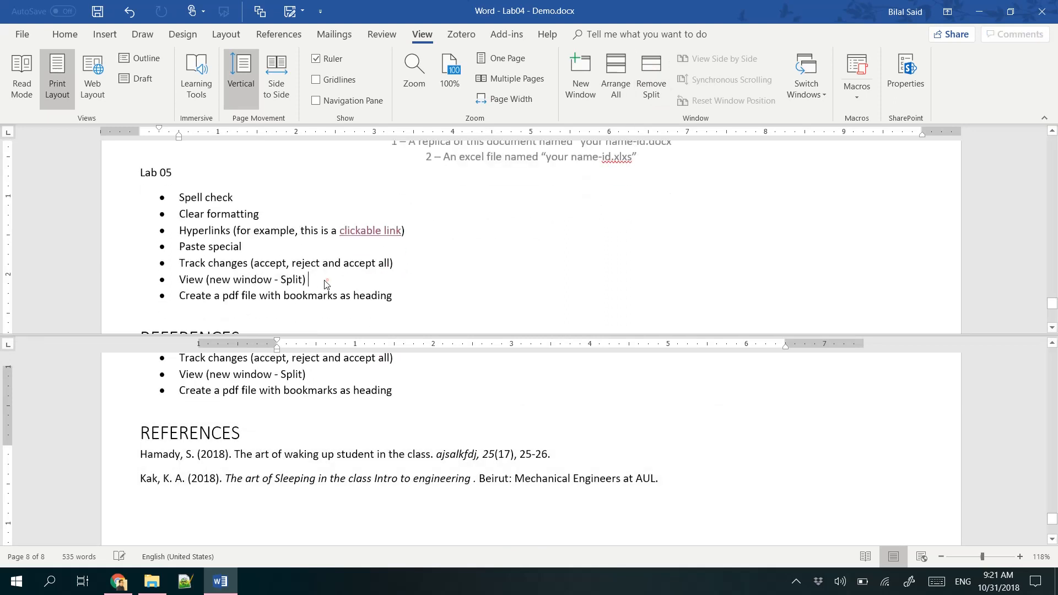
pyautogui.press('Return')
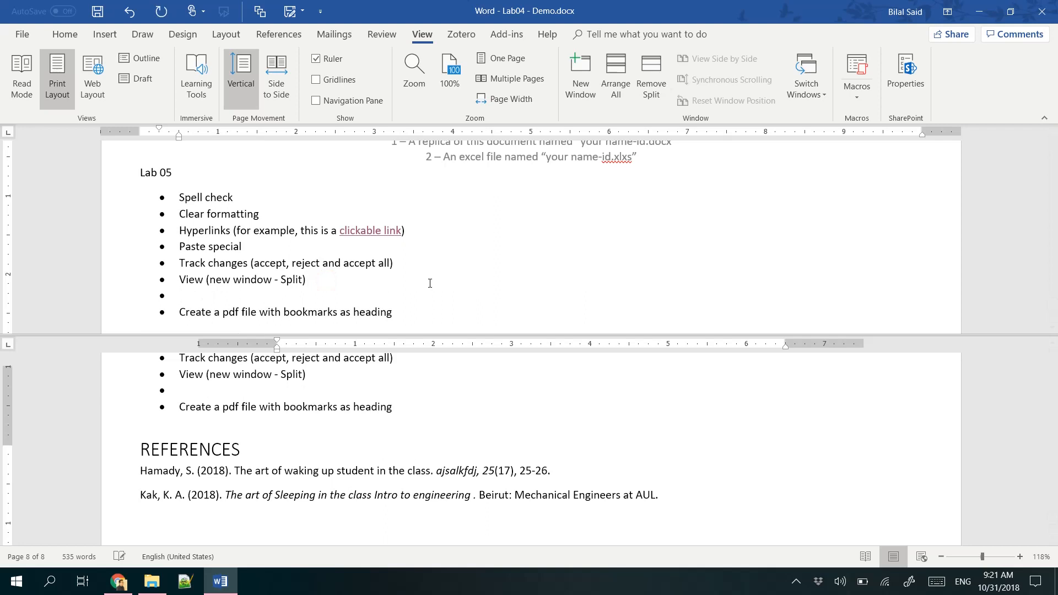
pyautogui.write('Adding a page number ')
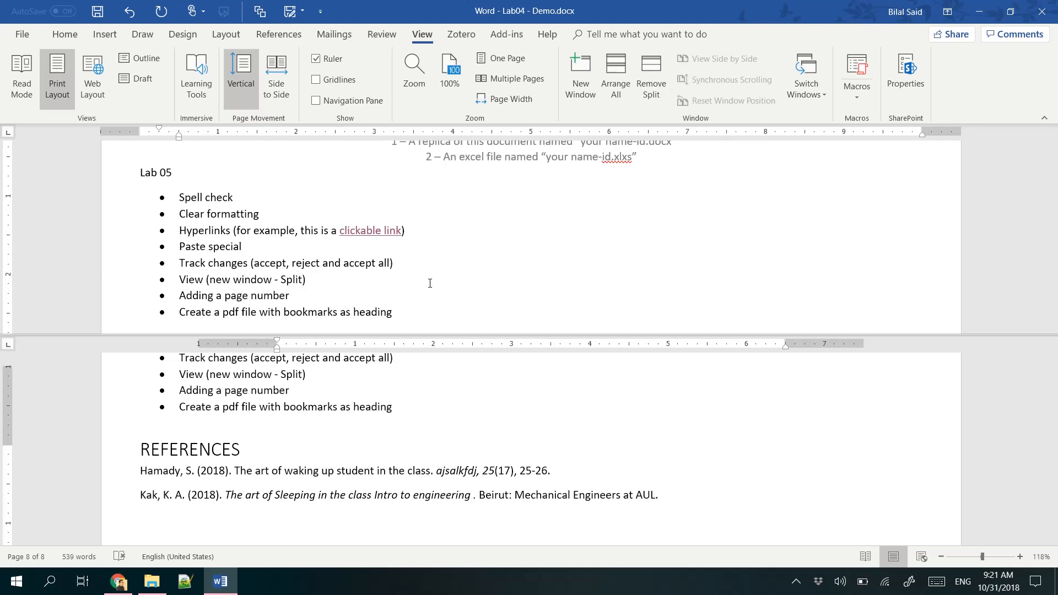
pyautogui.write('at the first page...')
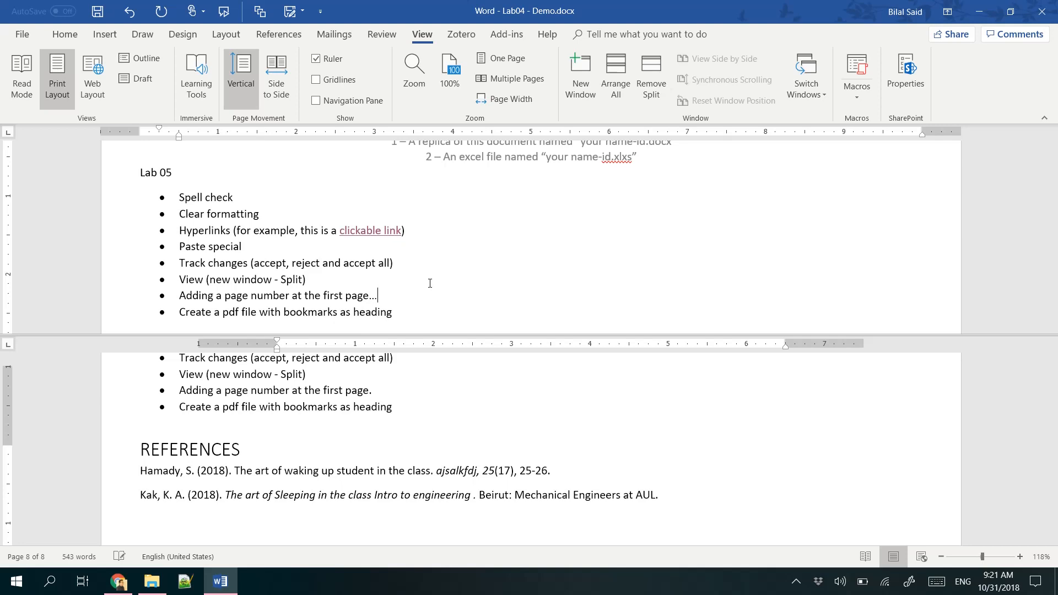
# Examine the cover page and the table of contents page's number in the lower pane, keeping the Lab 05 list in the upper pane.
pyautogui.scroll(20, 648, 431)
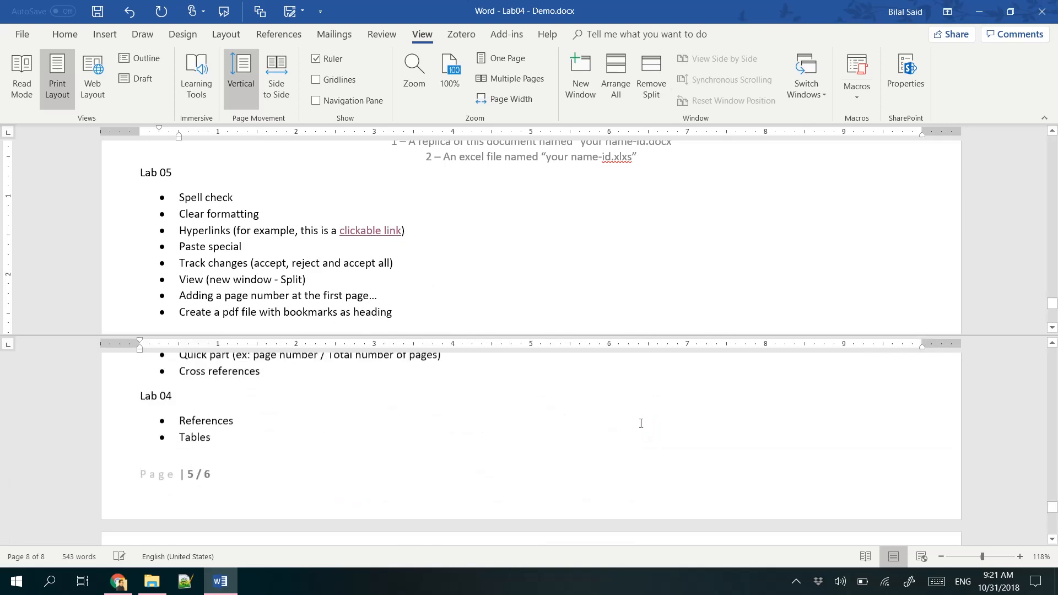
pyautogui.scroll(20, 636, 424)
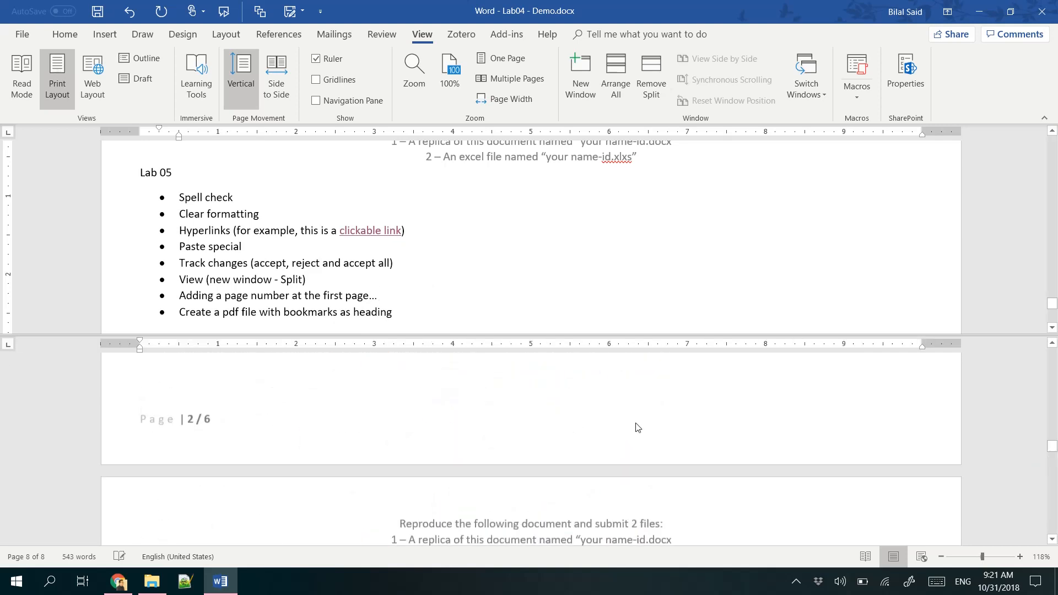
pyautogui.scroll(10, 636, 422)
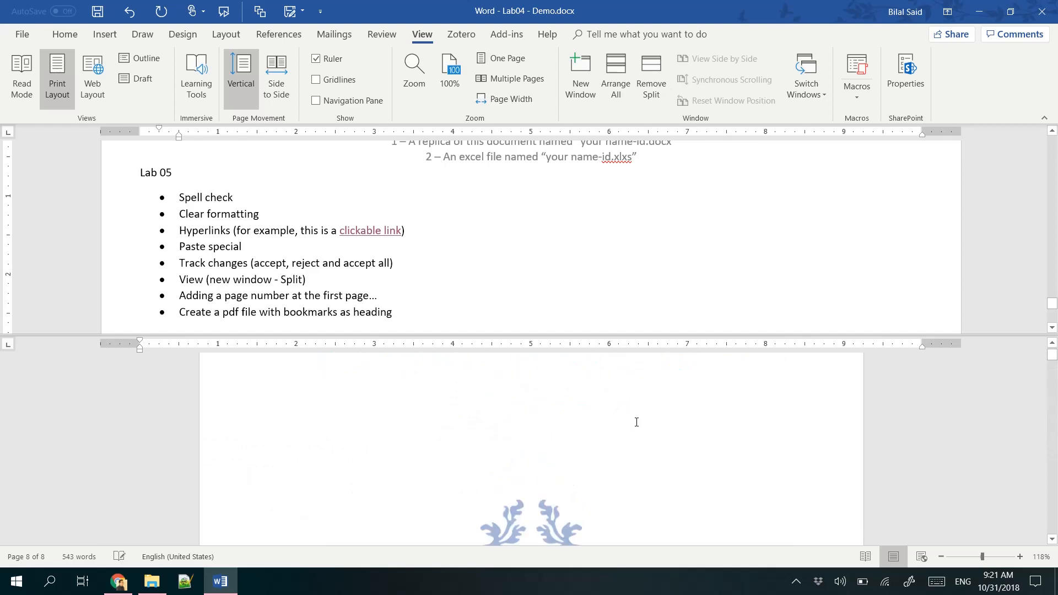
pyautogui.scroll(-10, 637, 424)
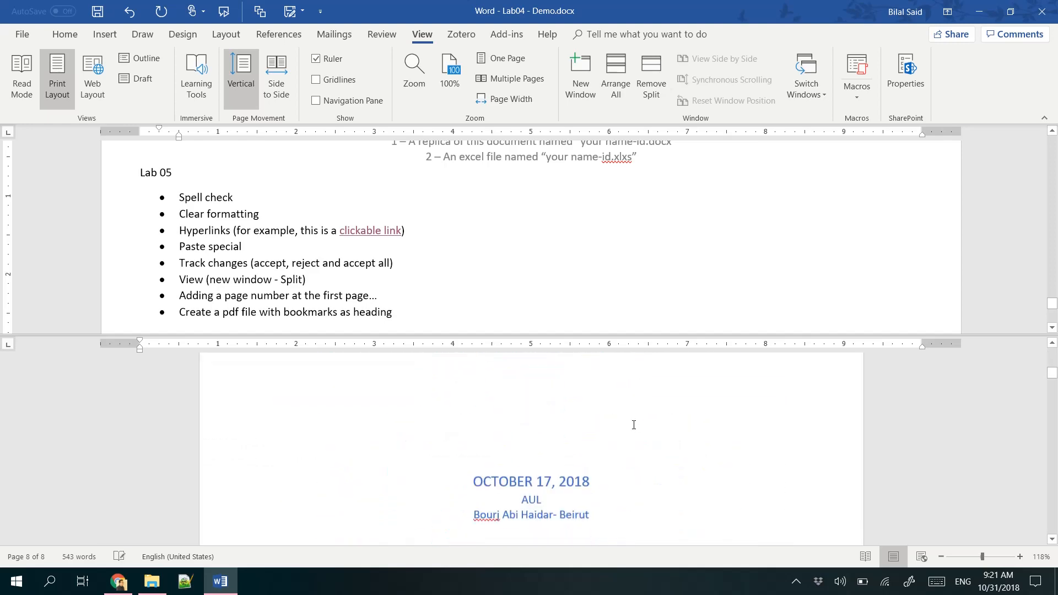
pyautogui.scroll(-10, 634, 427)
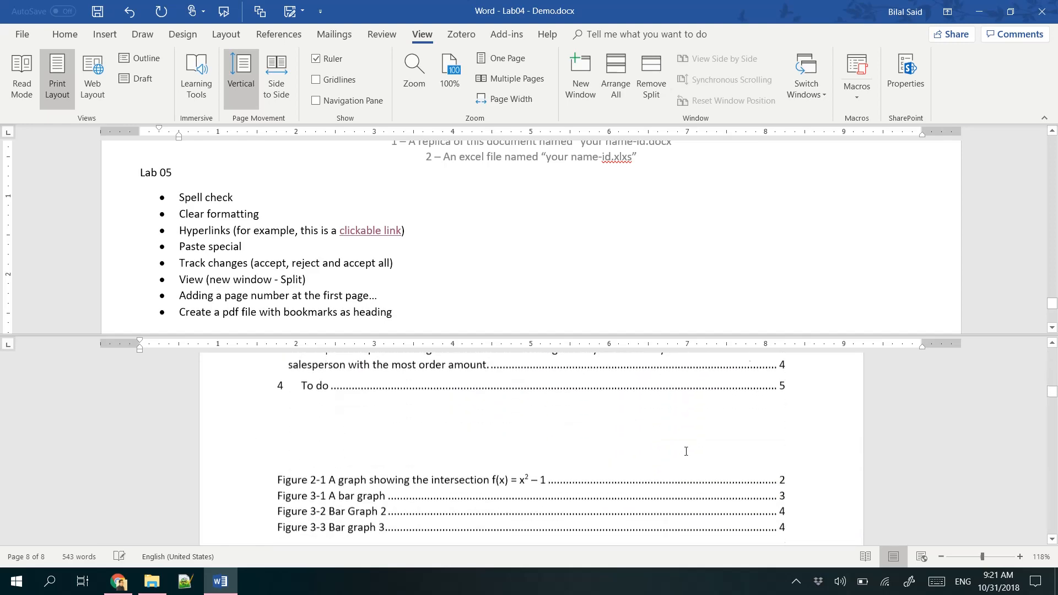
pyautogui.scroll(-2, 725, 455)
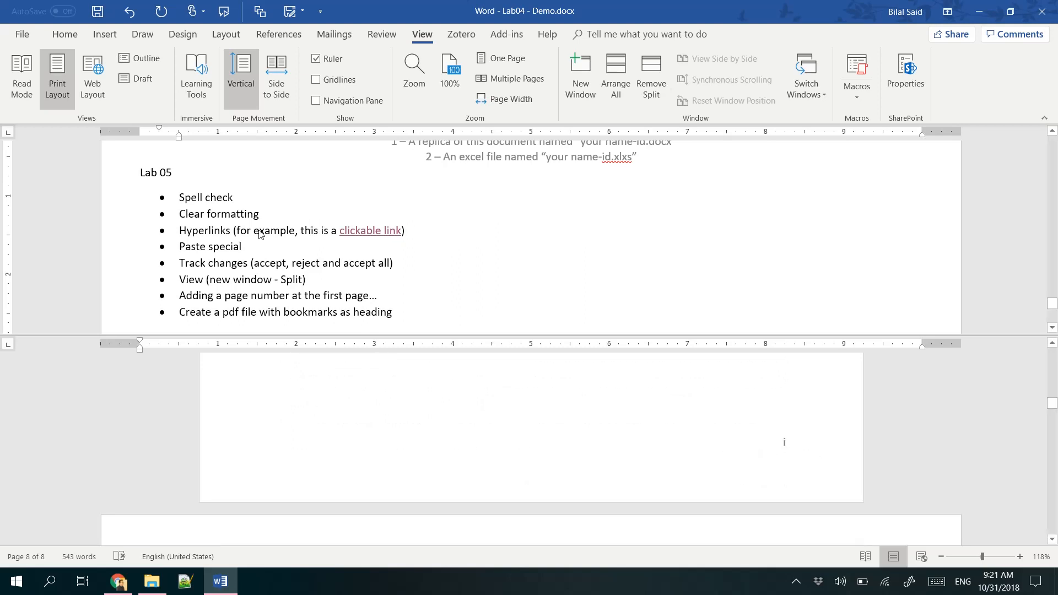
# Reword the page number bullet in the Lab 05 list to "Adding a roman page numbering at the 2nd page".
pyautogui.click(382, 296)
pyautogui.press('BackSpace')
pyautogui.press('BackSpace')
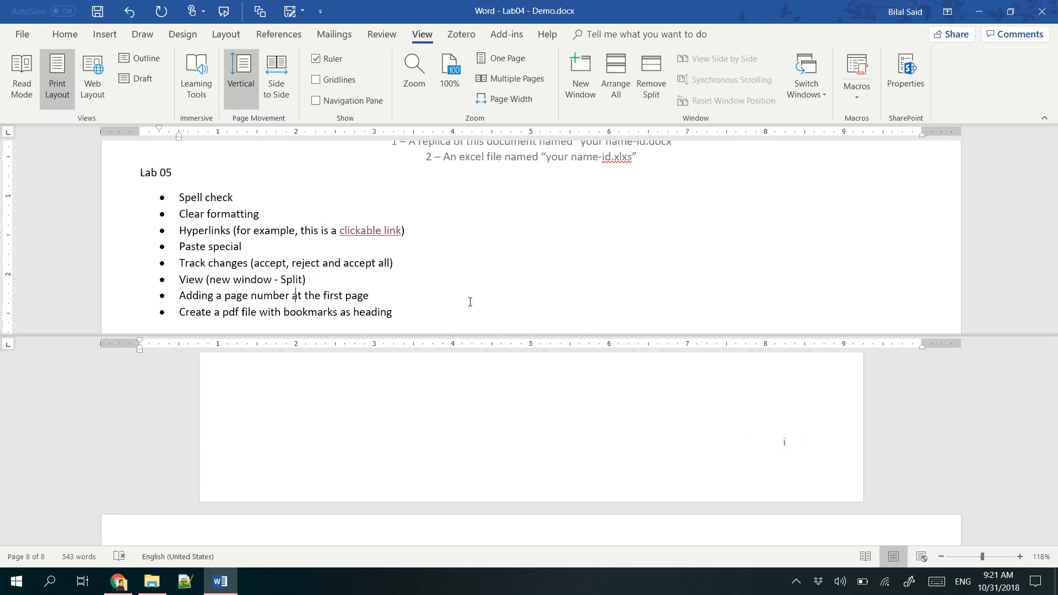
pyautogui.write('roman ')
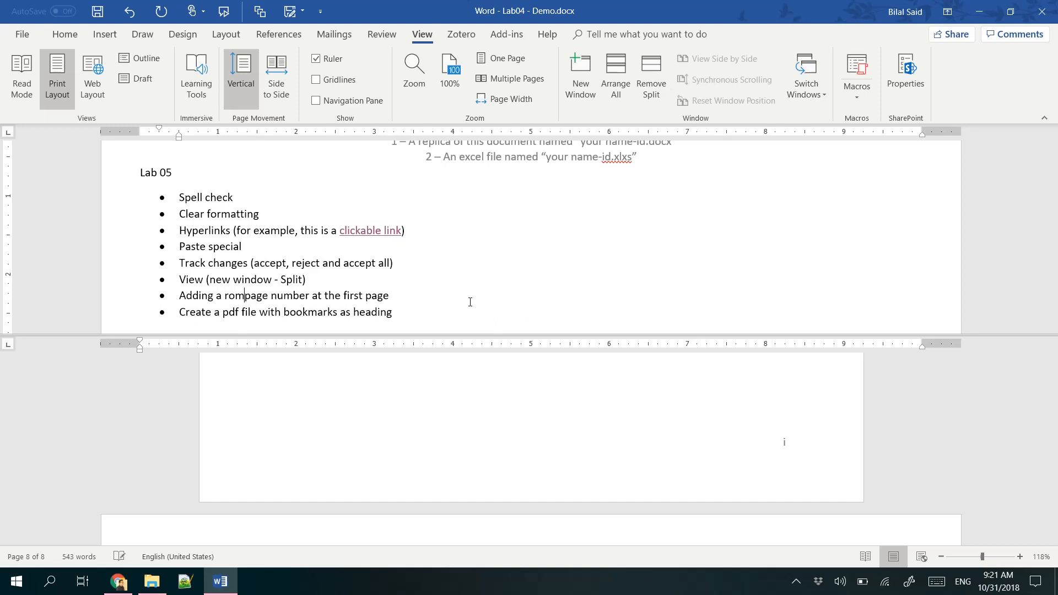
pyautogui.write('ing')
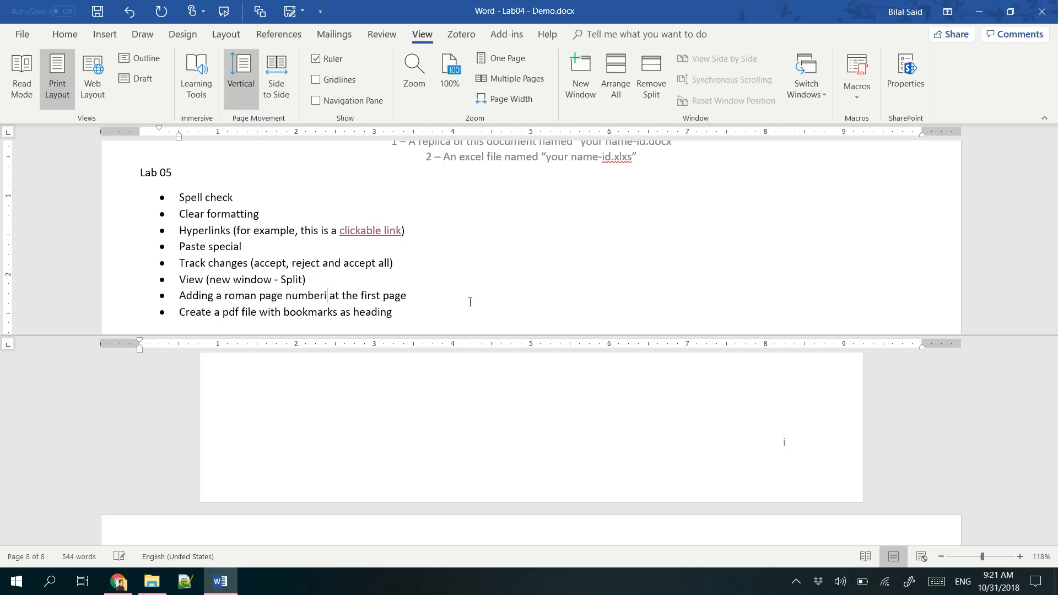
pyautogui.hotkey('ctrl', 'shift', 'Right')
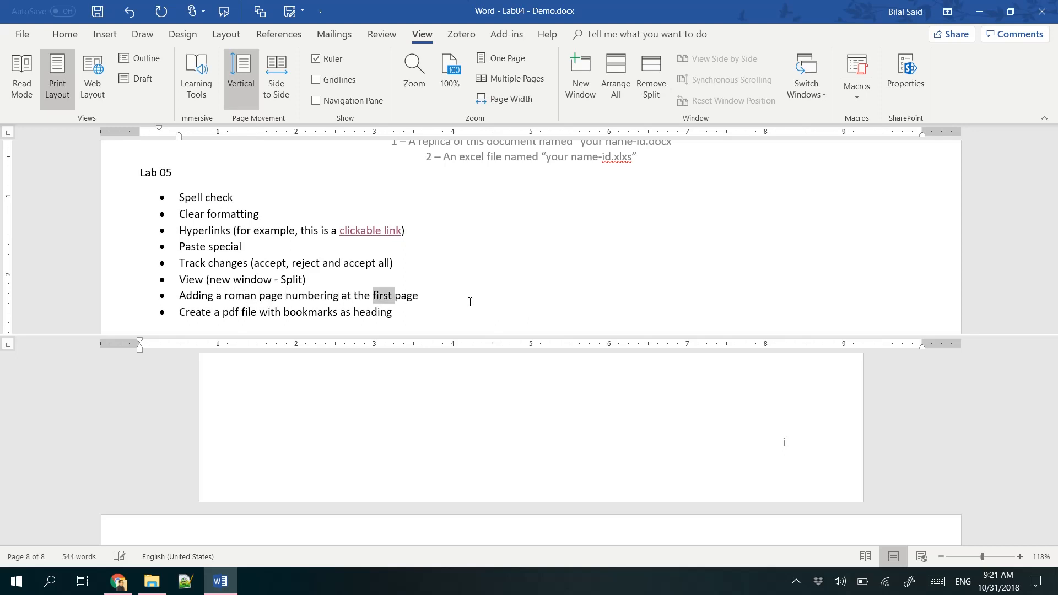
pyautogui.write('2nd')
# Examine the document in the lower pane down to the "Page | 1 / 6" footer and remove the window split.
pyautogui.click(499, 413)
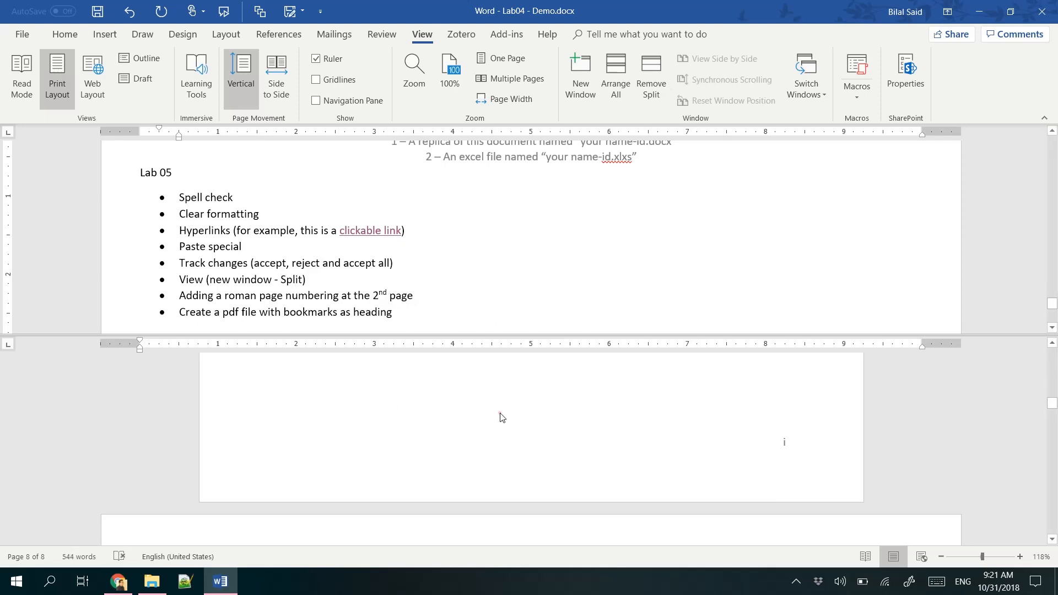
pyautogui.click(422, 297)
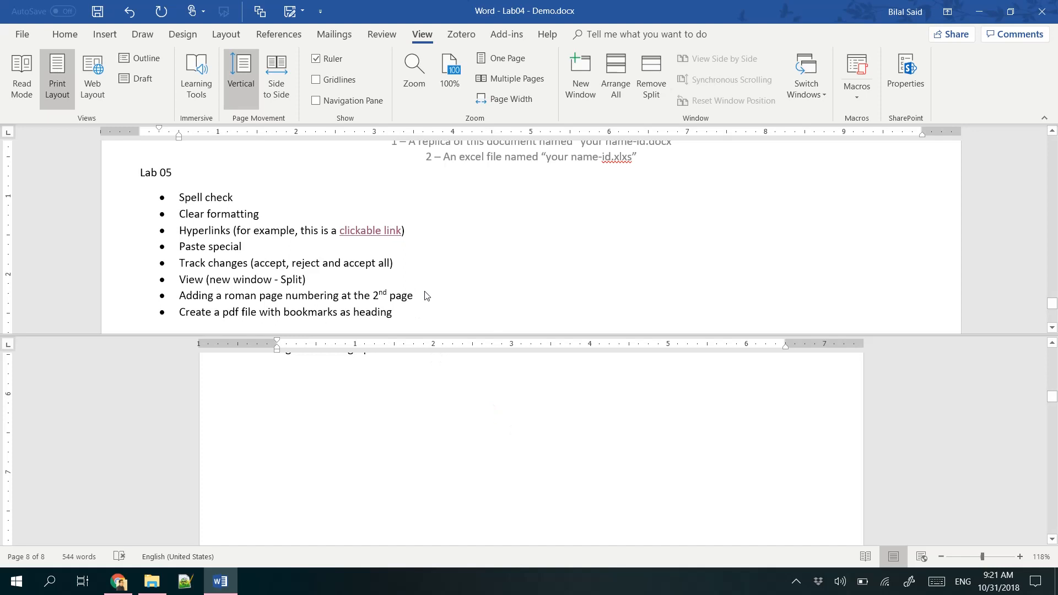
pyautogui.scroll(-3, 435, 292)
pyautogui.click(519, 470)
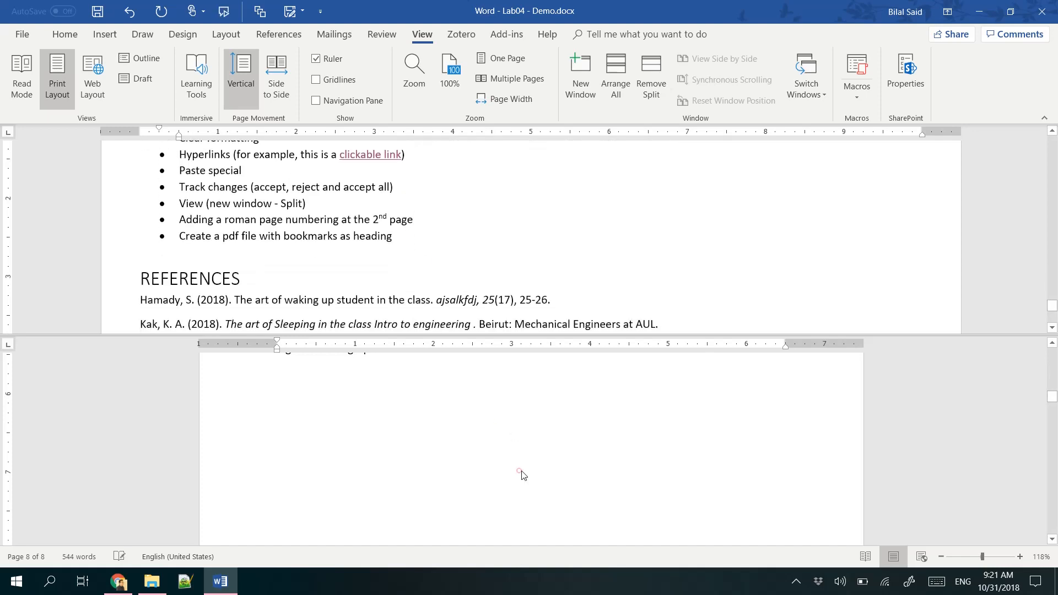
pyautogui.scroll(-15, 538, 416)
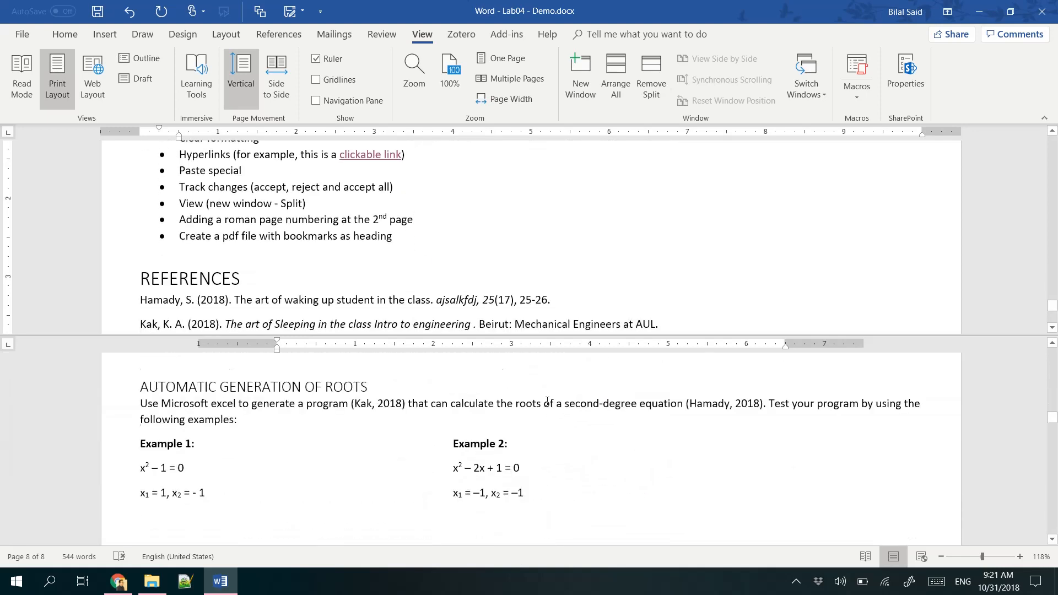
pyautogui.scroll(-2, 545, 406)
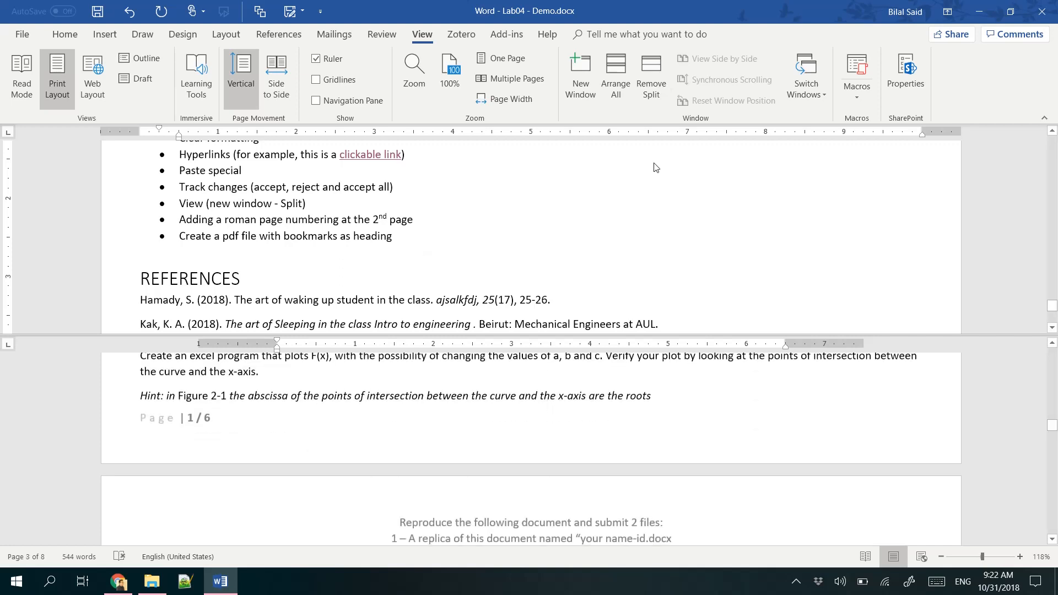
pyautogui.click(652, 77)
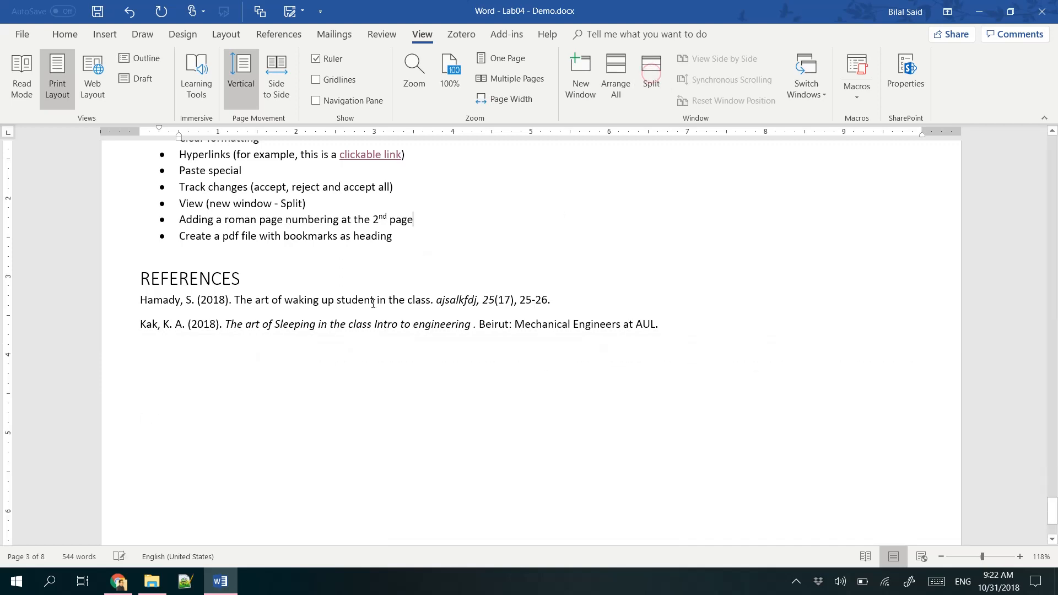
# Delete the "Adding a roman page numbering at the 2nd page" bullet and place the cursor at the end of the View bullet.
pyautogui.scroll(2, 421, 359)
pyautogui.click(424, 279)
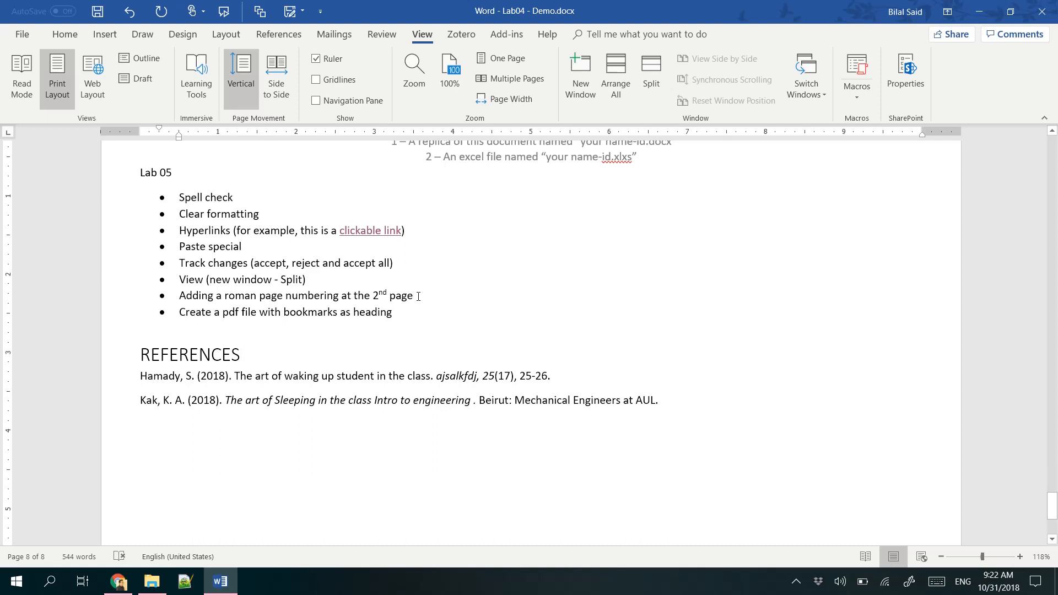
pyautogui.moveTo(418, 296); pyautogui.dragTo(205, 293)
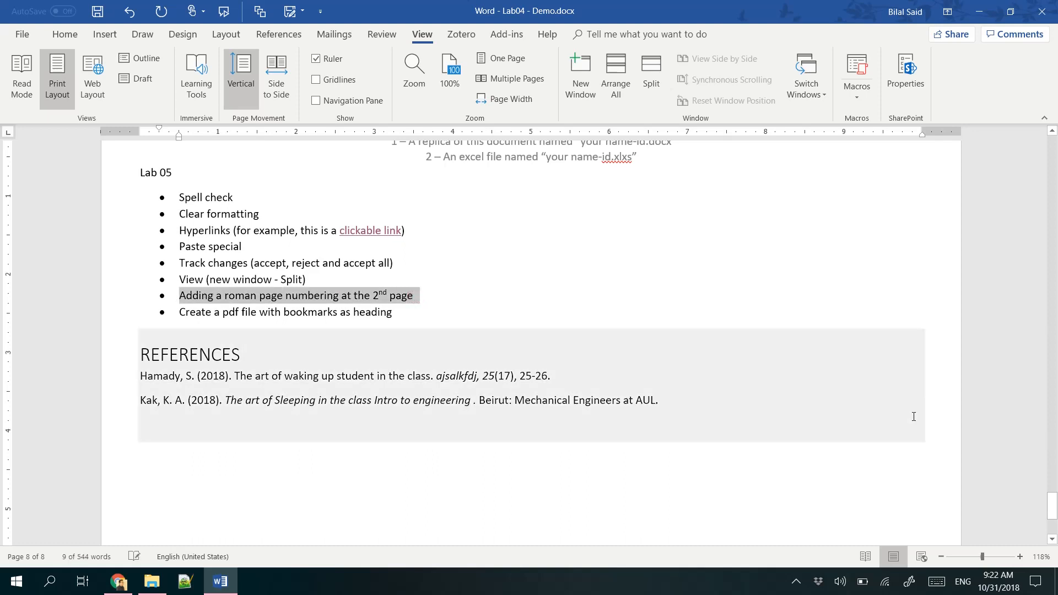
pyautogui.press('Delete')
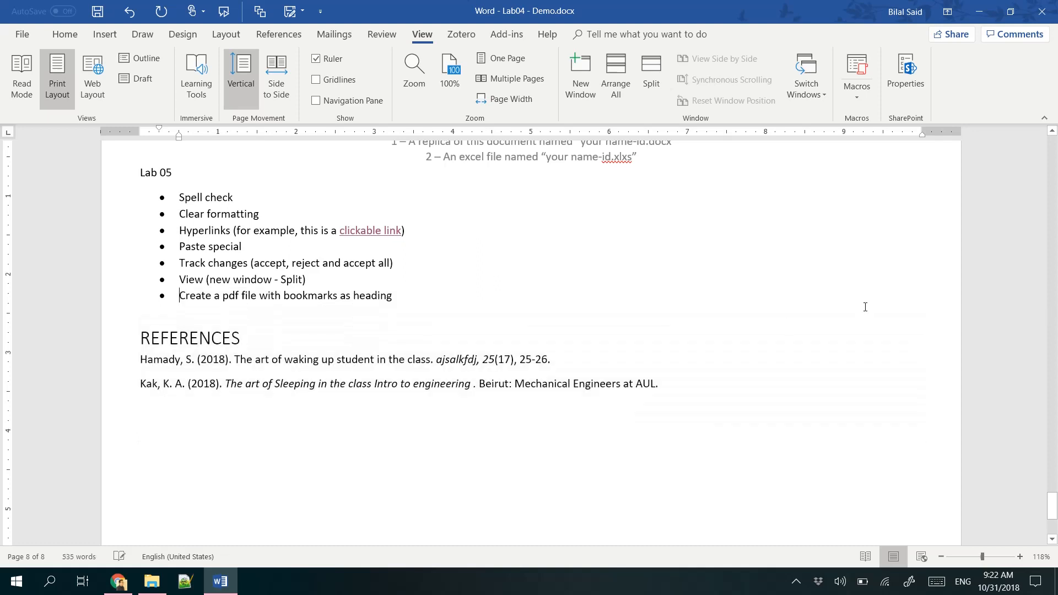
pyautogui.click(313, 279)
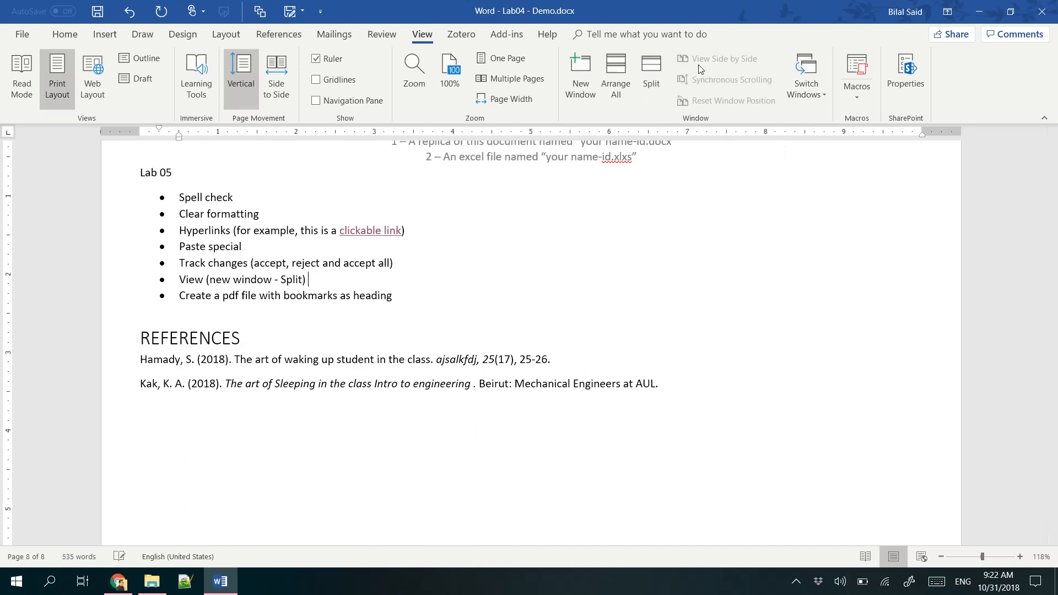
# Open a second window of the document and show the "Find the roots of the second-degree equation" page in it.
pyautogui.click(586, 77)
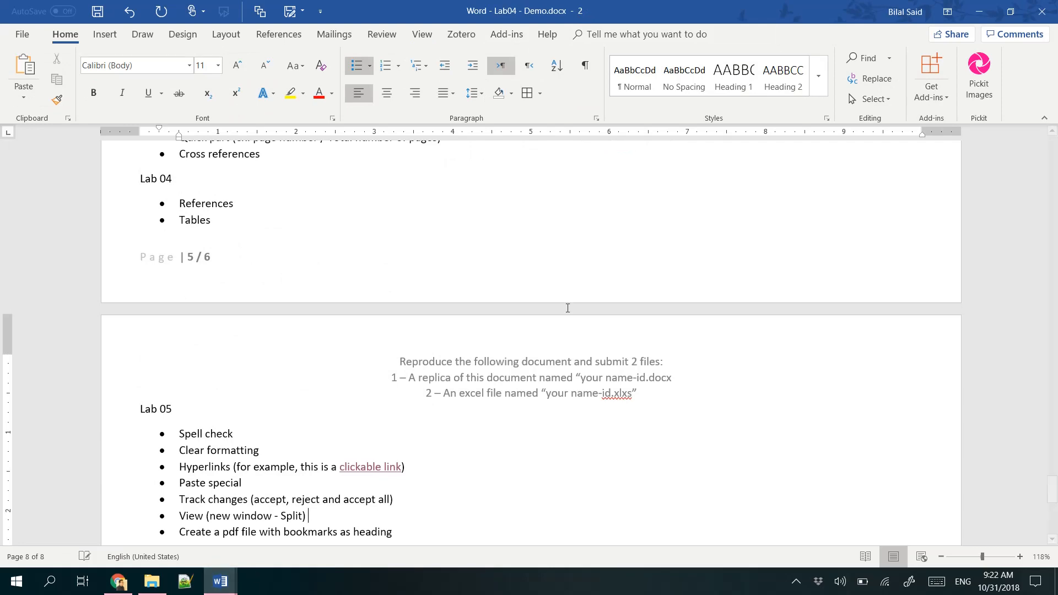
pyautogui.scroll(20, 551, 330)
pyautogui.scroll(15, 564, 326)
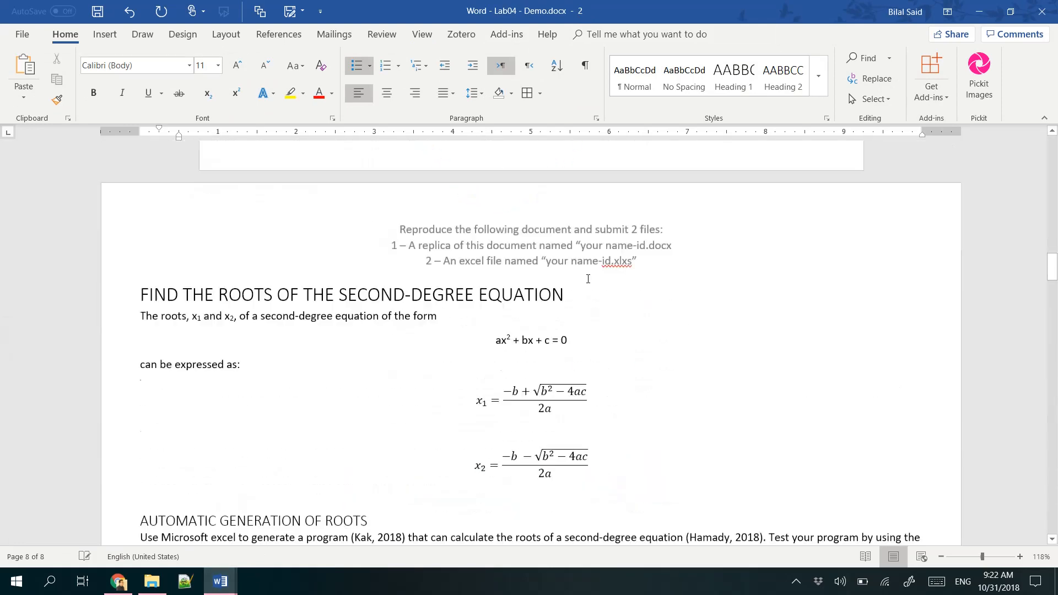
pyautogui.scroll(-2, 594, 263)
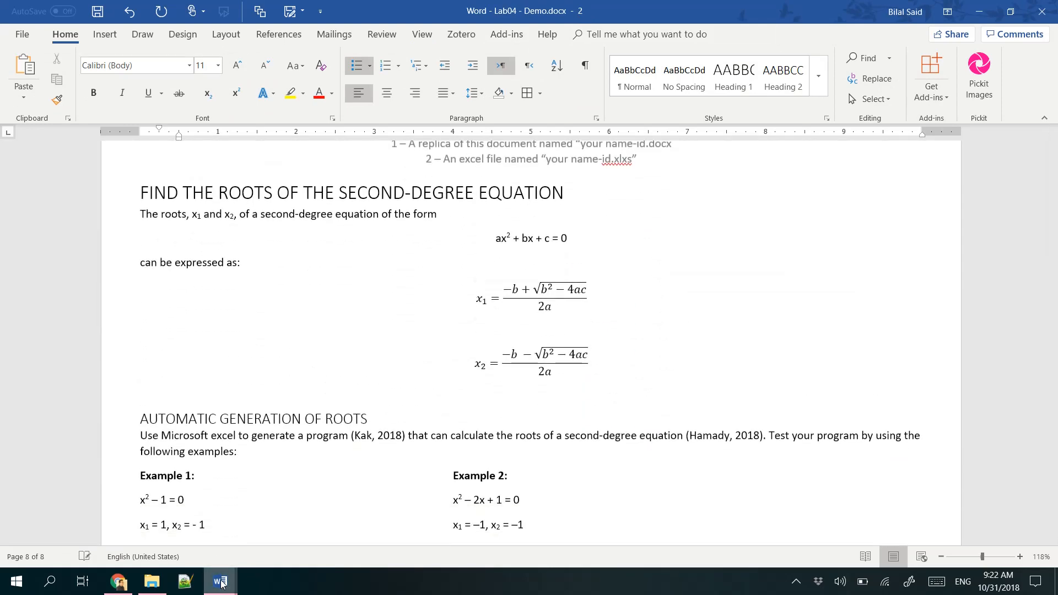
# Switch back to the document's first window and view both windows side by side.
pyautogui.moveTo(219, 581)
pyautogui.click(158, 523)
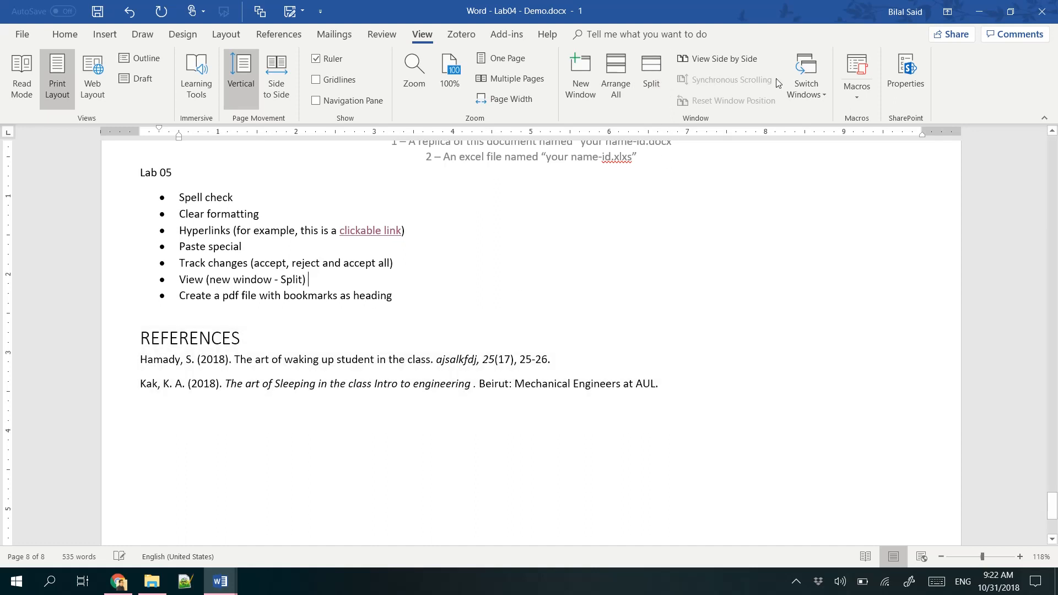
pyautogui.click(714, 61)
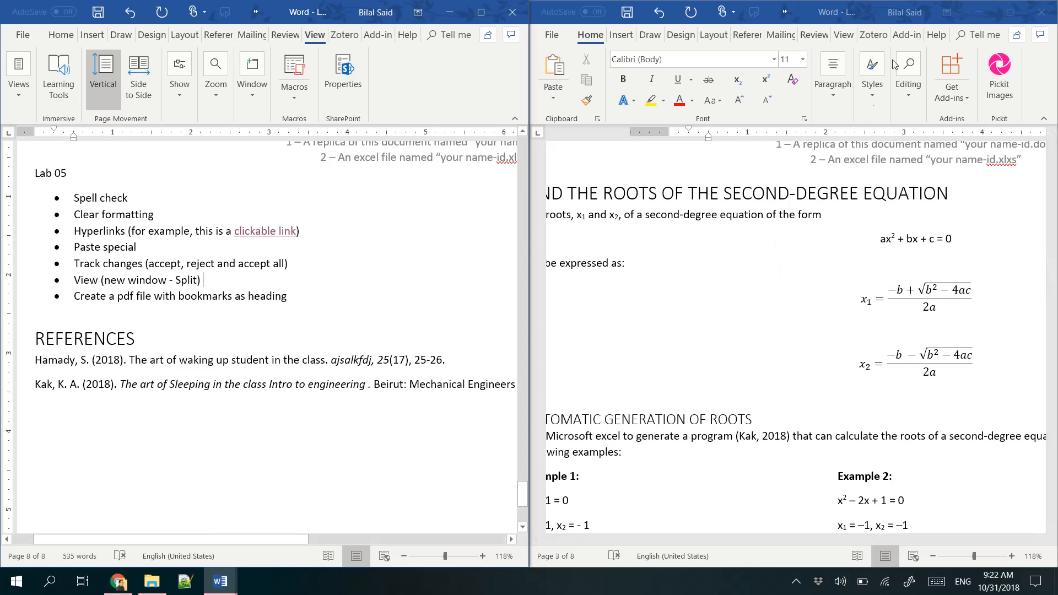
# Check the Synchronous Scrolling option and move both windows vertically together to compare their pages.
pyautogui.click(248, 93)
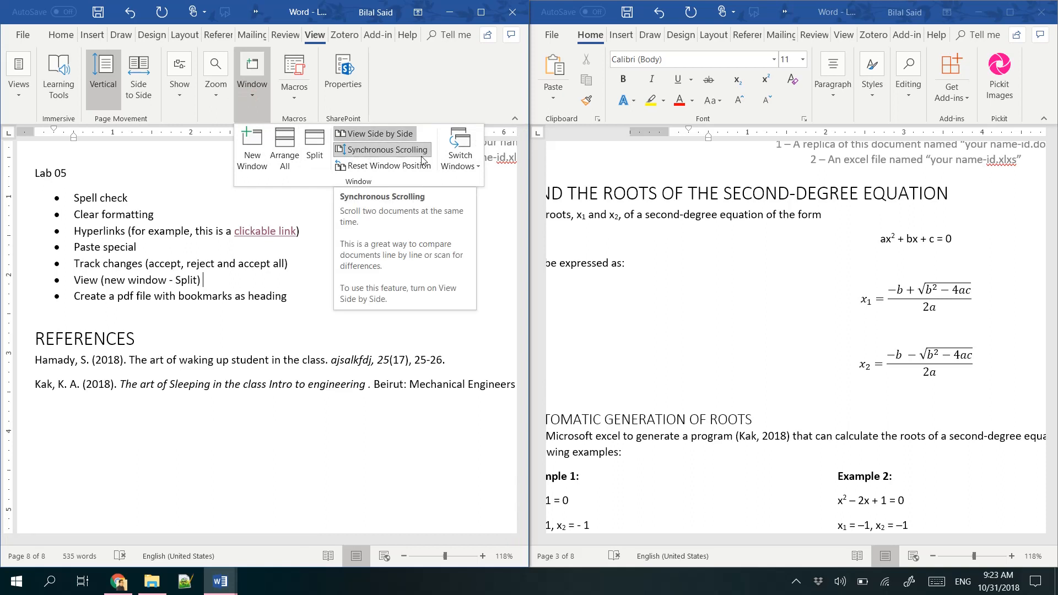
pyautogui.click(716, 292)
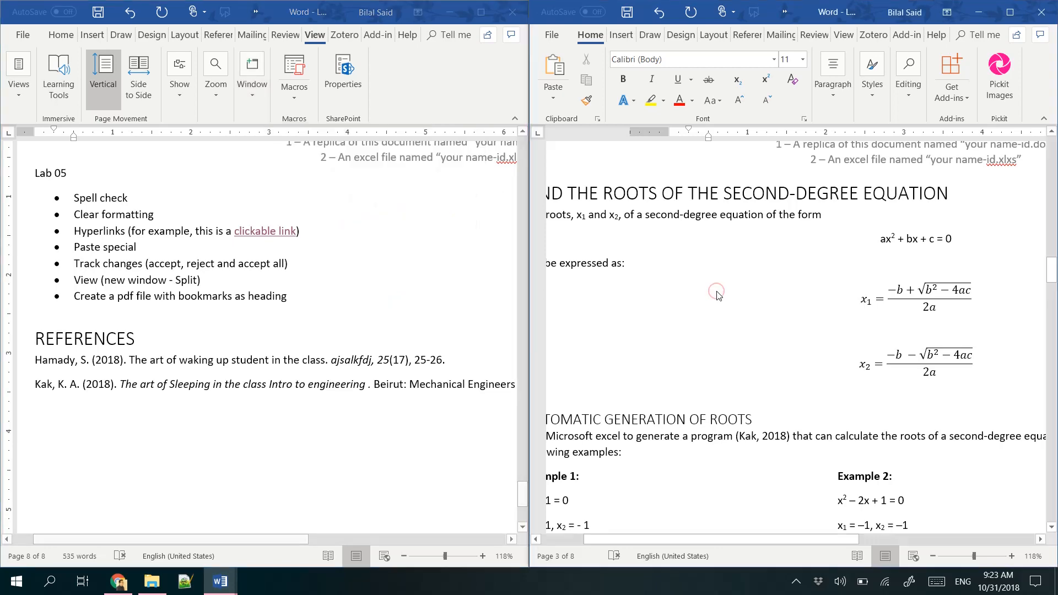
pyautogui.scroll(4, 717, 292)
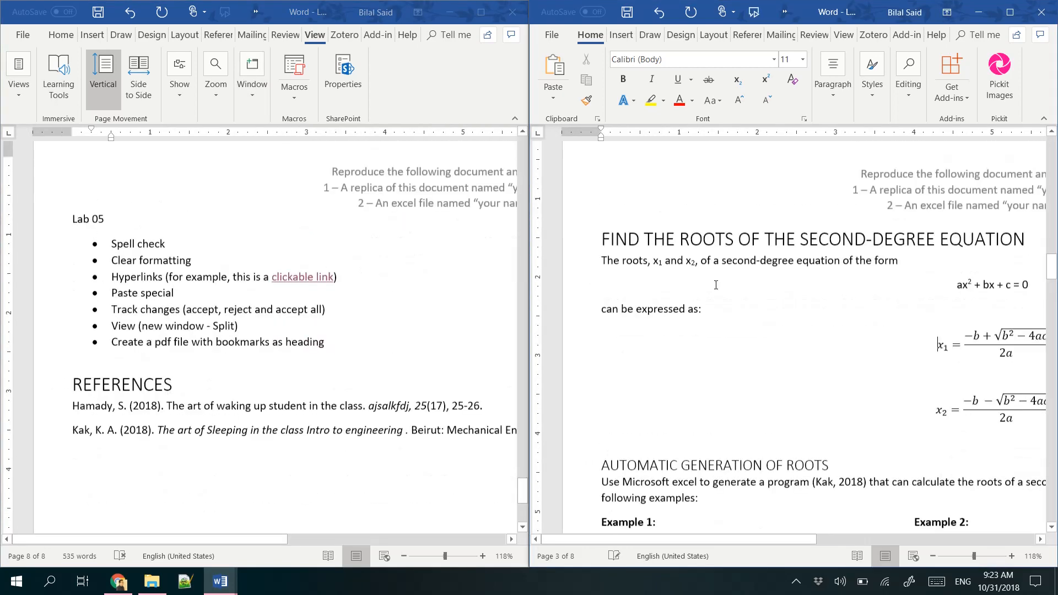
pyautogui.scroll(3, 716, 285)
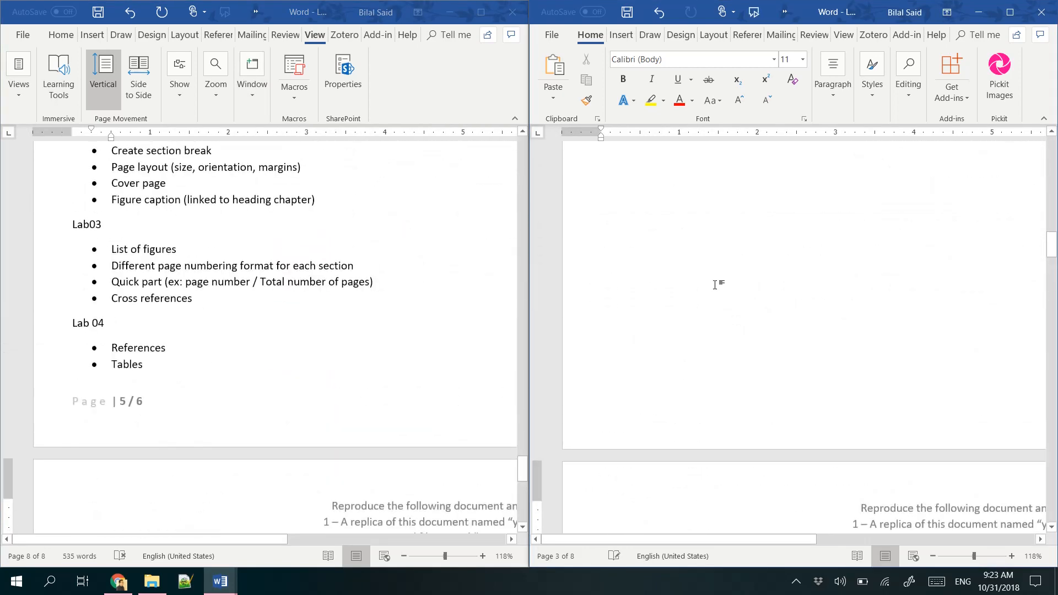
pyautogui.scroll(-4, 710, 286)
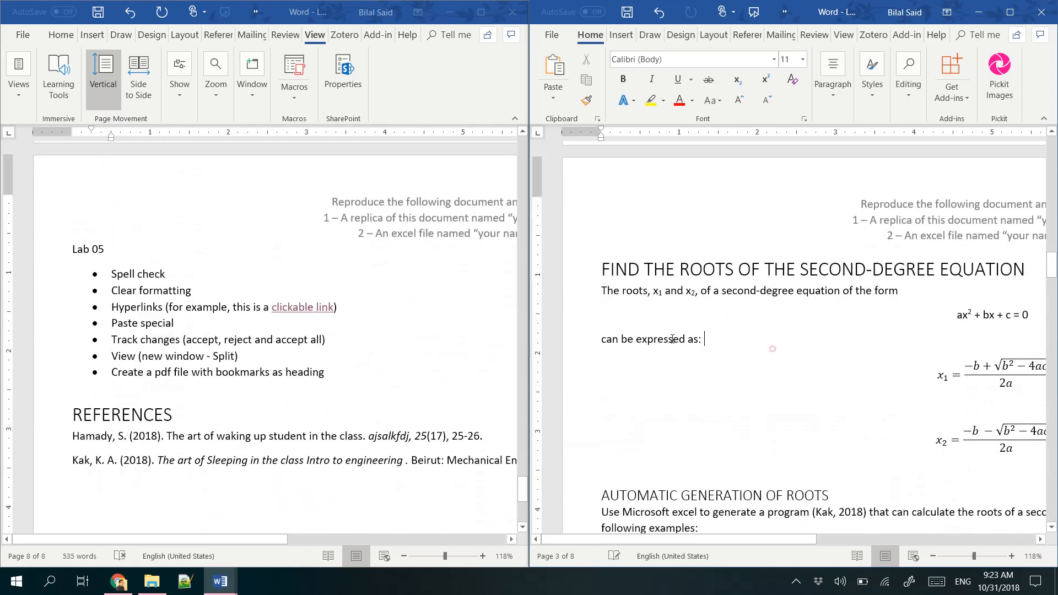
# Move the side-by-side windows horizontally together, first from the equation page's window and then from the Lab 05 list's window.
pyautogui.moveTo(772, 349); pyautogui.dragTo(670, 345)
pyautogui.moveTo(678, 540)
pyautogui.mouseDown()
pyautogui.moveTo(882, 549)
pyautogui.moveTo(669, 530)
pyautogui.mouseUp()
pyautogui.click(715, 391)
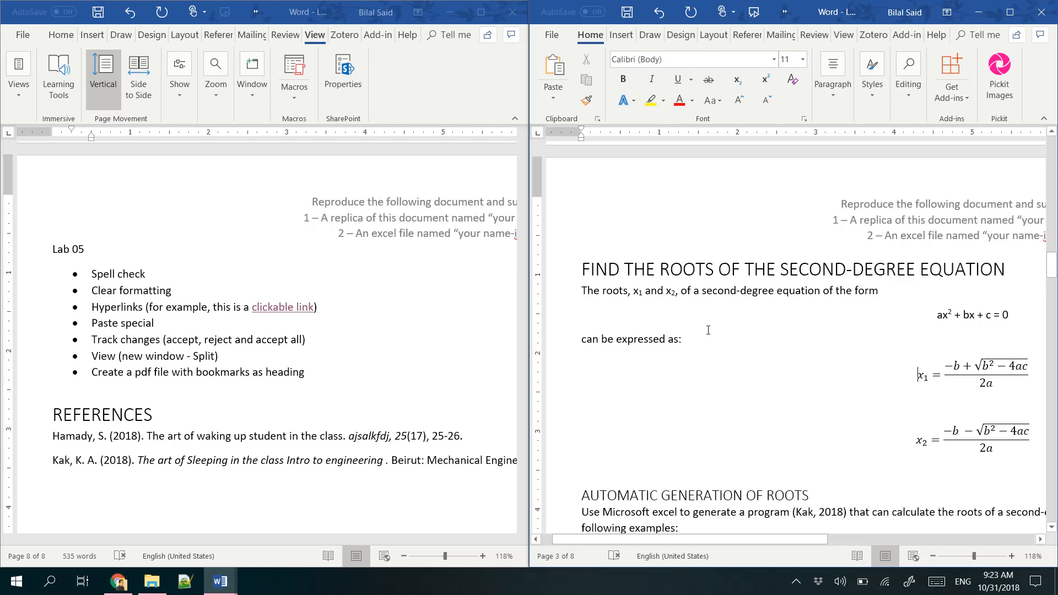
pyautogui.moveTo(711, 543)
pyautogui.mouseDown()
pyautogui.moveTo(829, 547)
pyautogui.moveTo(727, 538)
pyautogui.mouseUp()
pyautogui.click(177, 341)
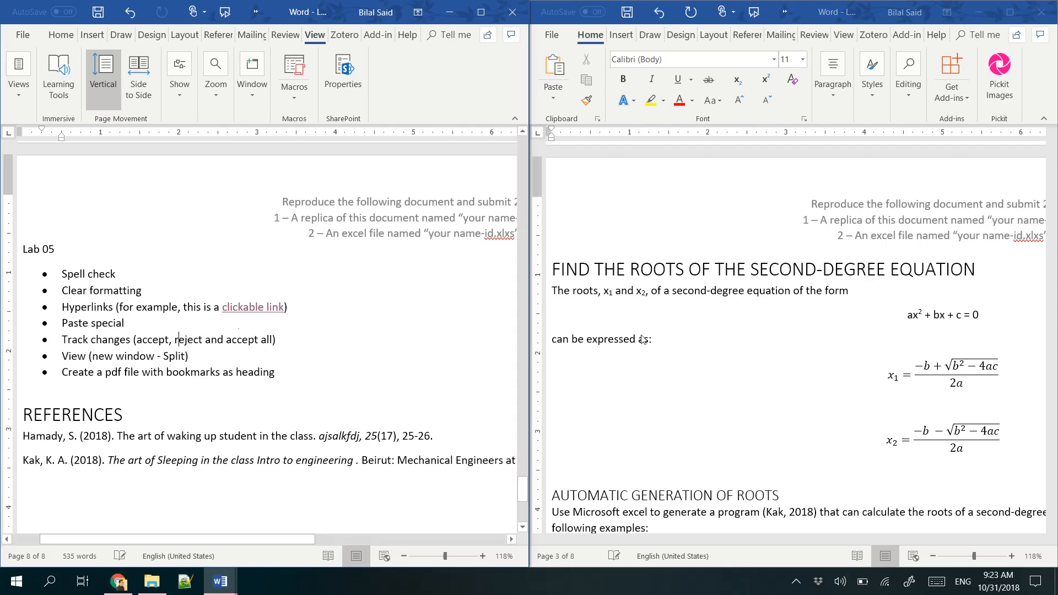
pyautogui.moveTo(276, 540)
pyautogui.mouseDown()
pyautogui.moveTo(320, 540)
pyautogui.moveTo(203, 537)
pyautogui.moveTo(257, 540)
pyautogui.mouseUp()
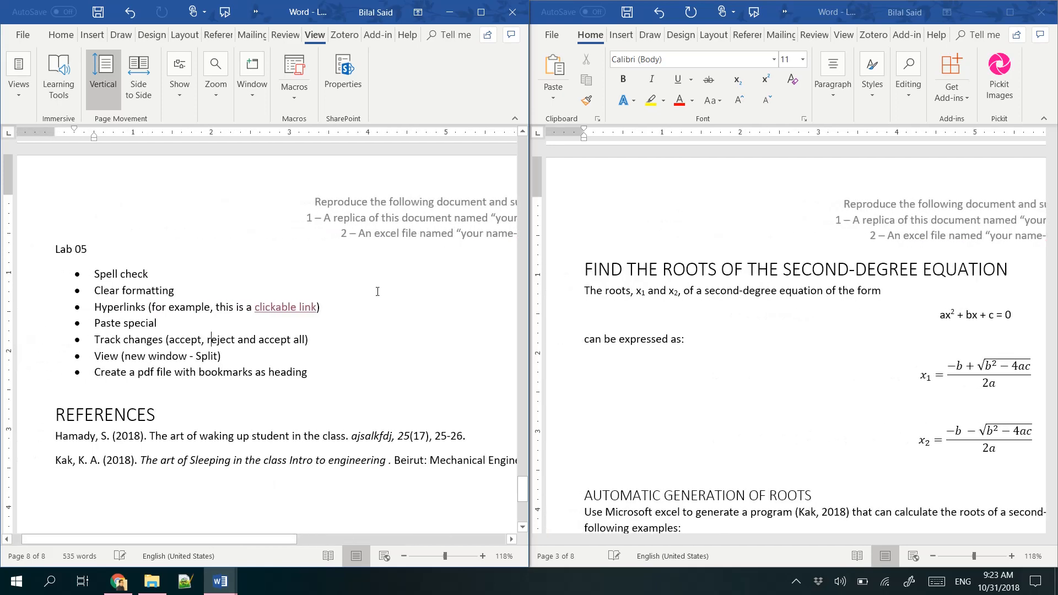
pyautogui.click(378, 291)
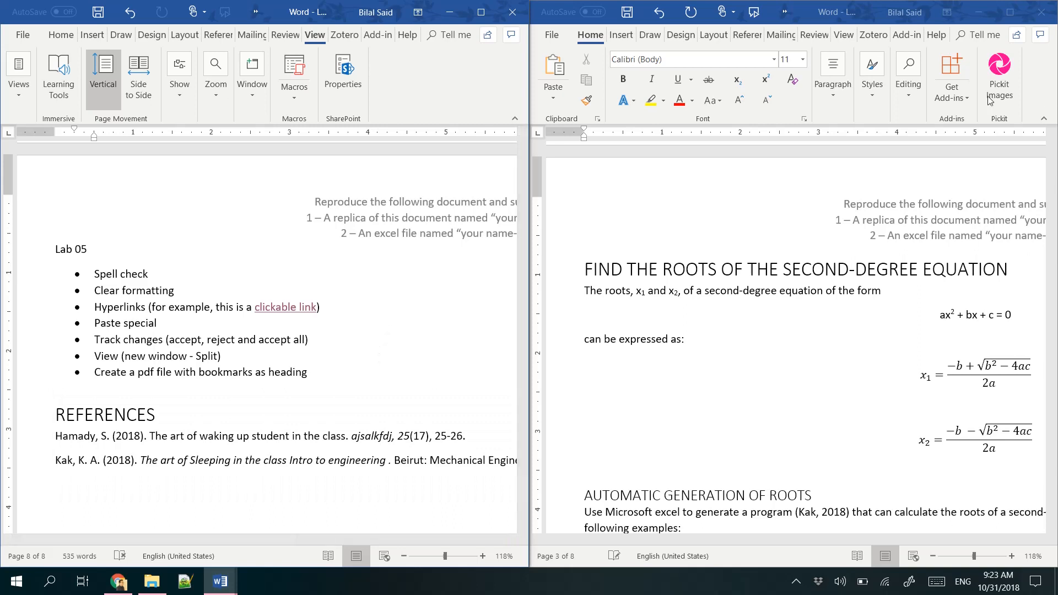
# Turn off the side-by-side view and close the document's second window.
pyautogui.click(250, 85)
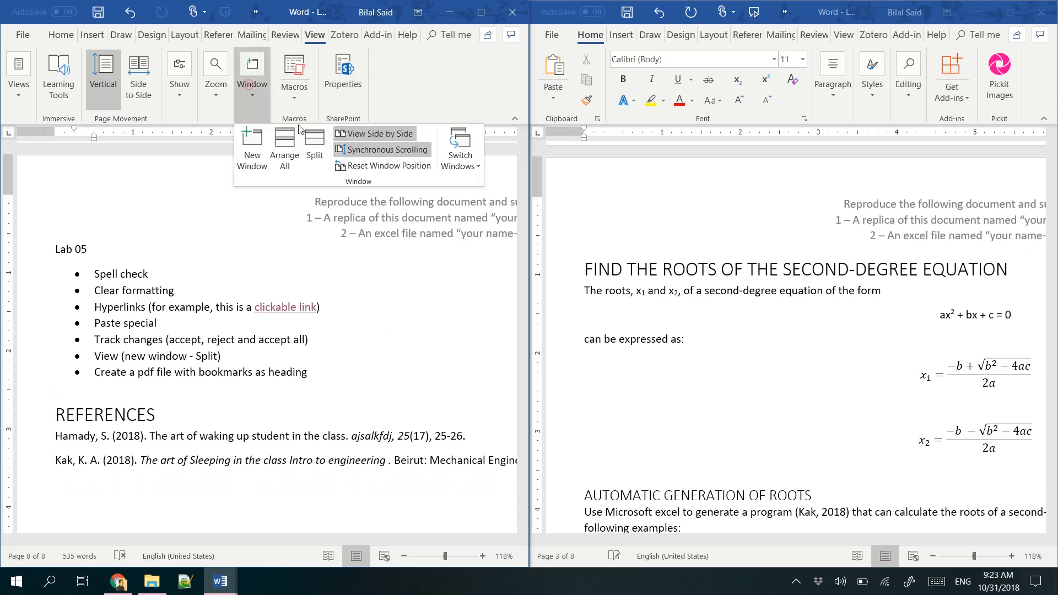
pyautogui.click(374, 133)
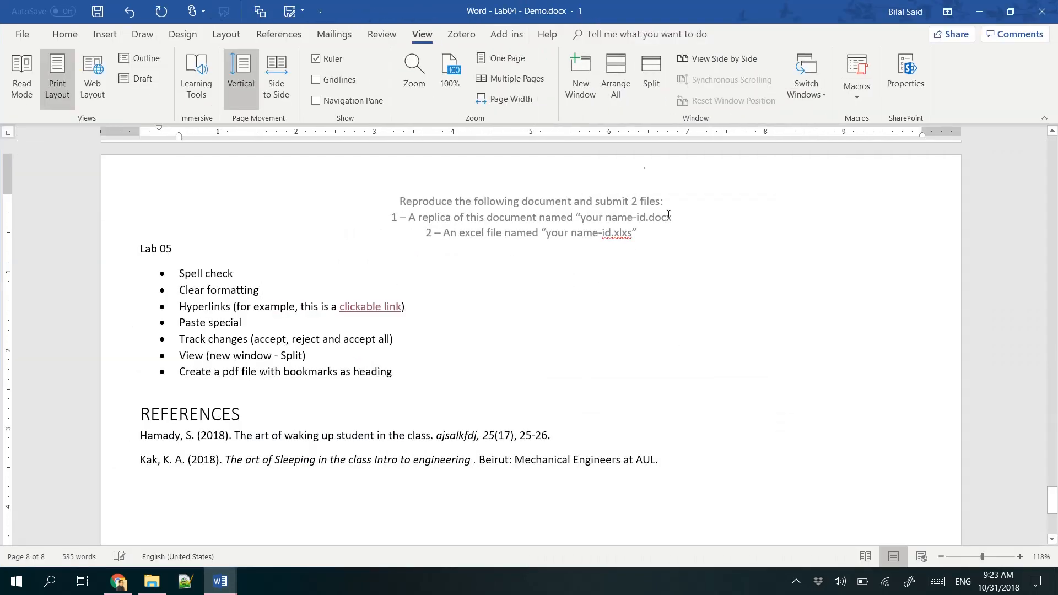
pyautogui.moveTo(220, 581)
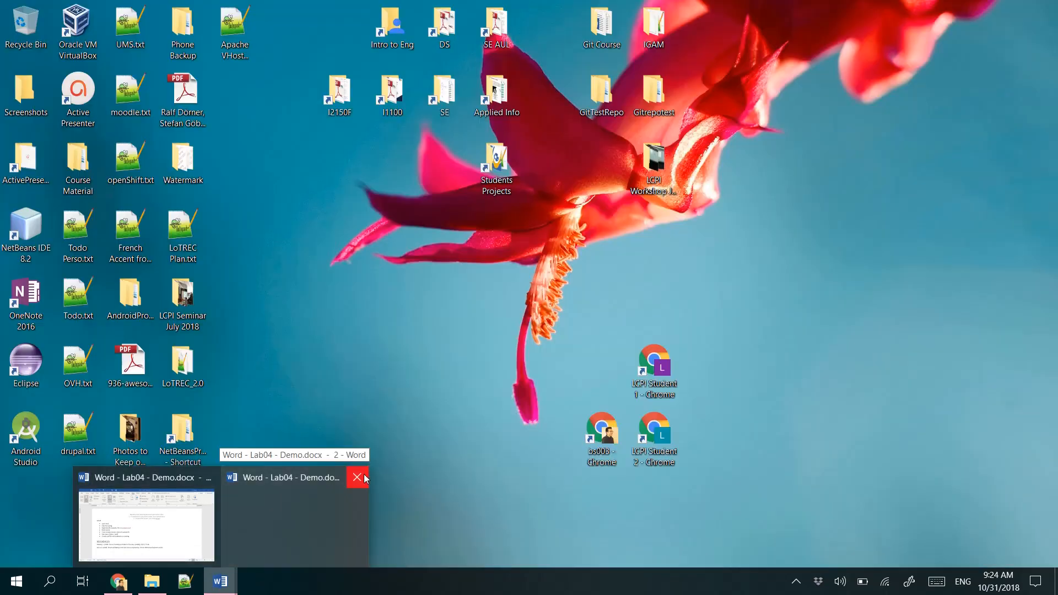
pyautogui.click(357, 478)
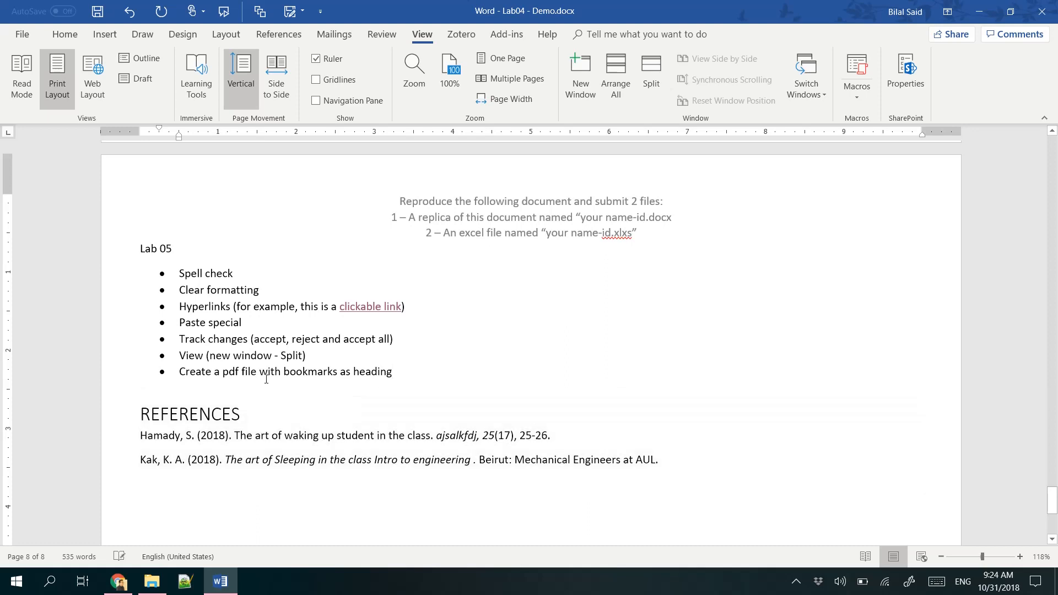
# Start saving a copy of the document in the Word Lab04 folder with the file type set to PDF (*.pdf).
pyautogui.moveTo(237, 374); pyautogui.dragTo(398, 376)
pyautogui.click(353, 375)
pyautogui.click(60, 33)
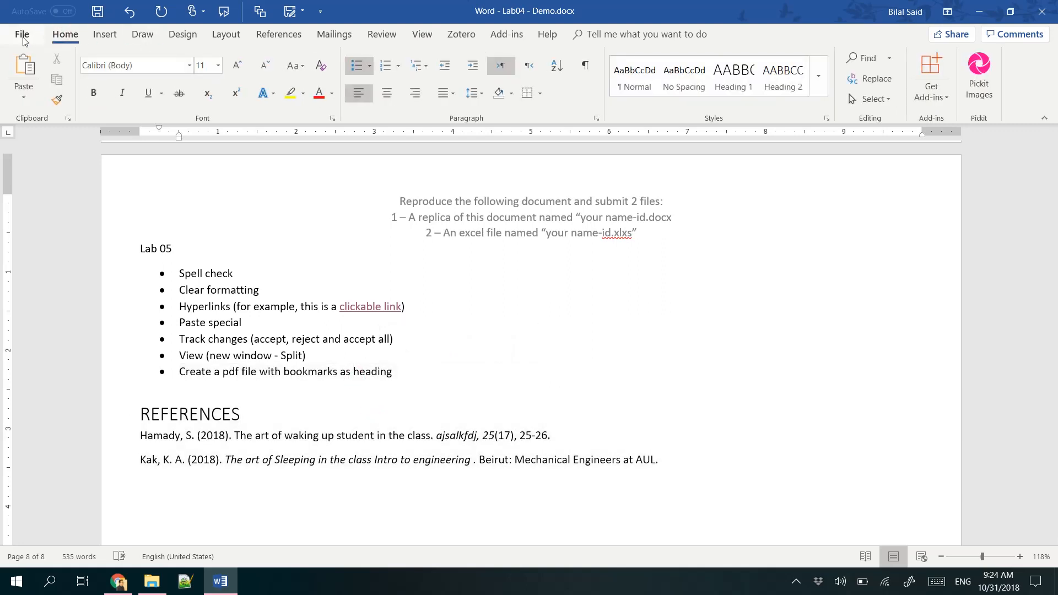
pyautogui.click(22, 35)
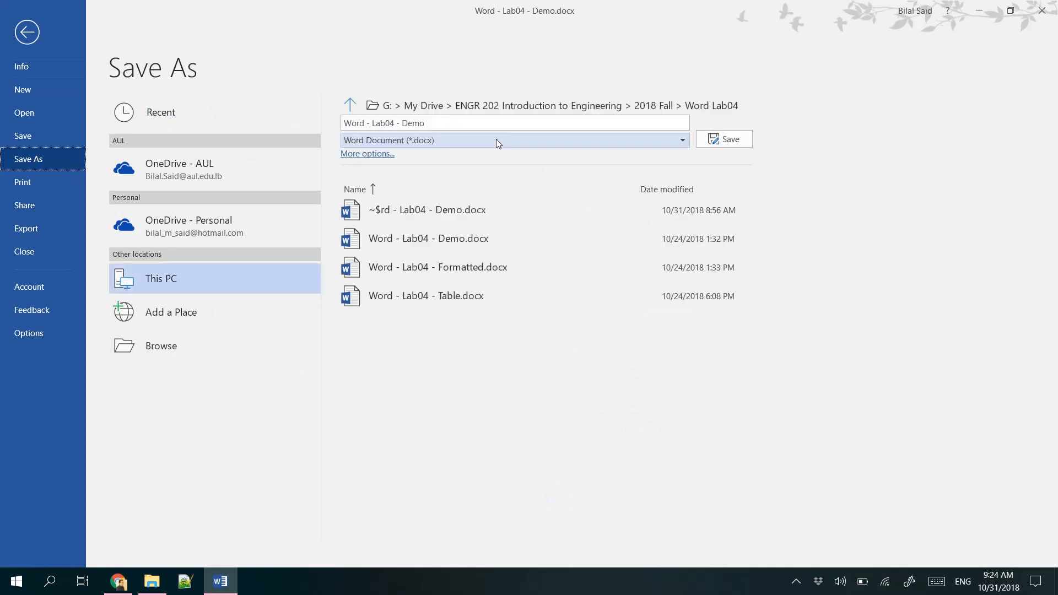
pyautogui.click(484, 140)
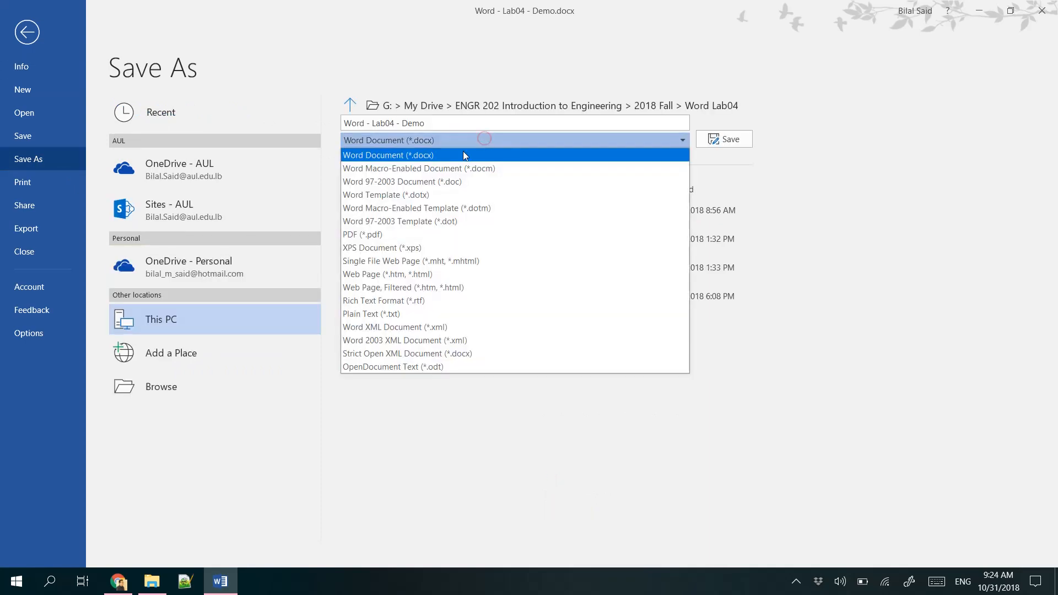
pyautogui.click(365, 234)
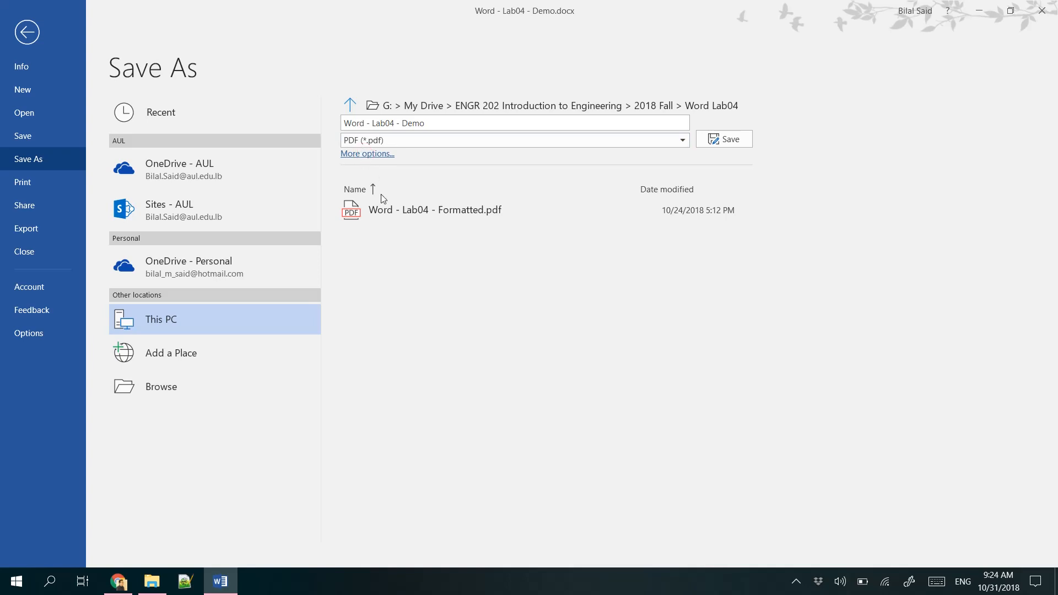
# Check the PDF publishing options without changing them and save the file as Word - Lab04 - Demo.pdf.
pyautogui.click(443, 237)
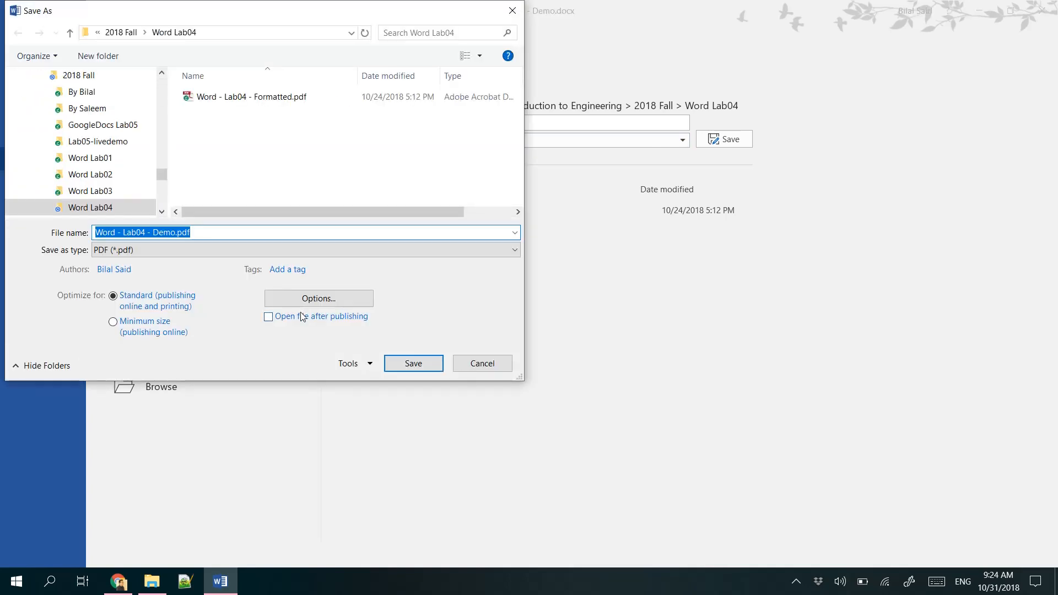
pyautogui.click(312, 301)
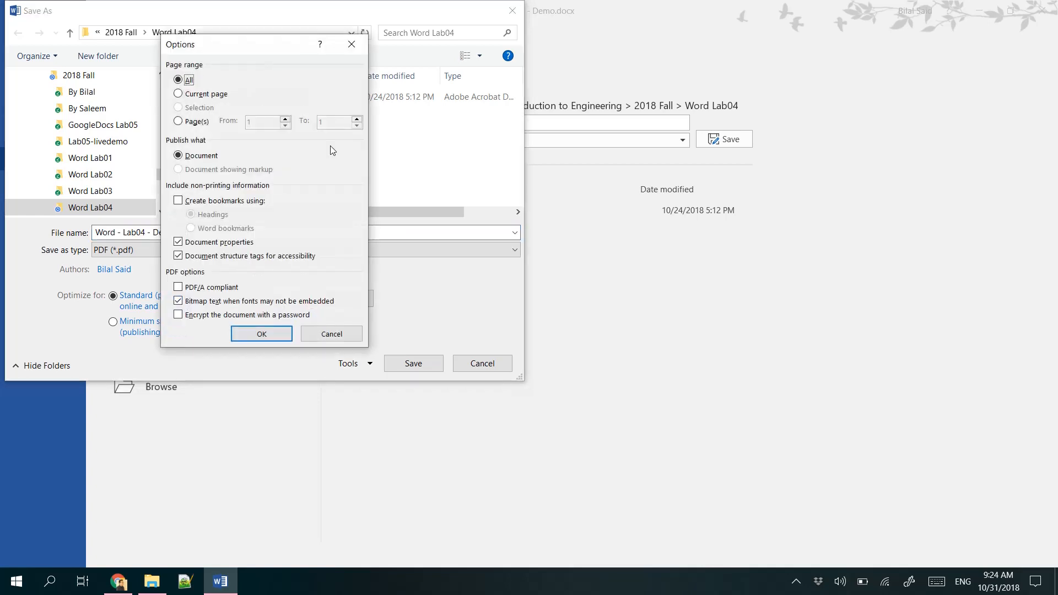
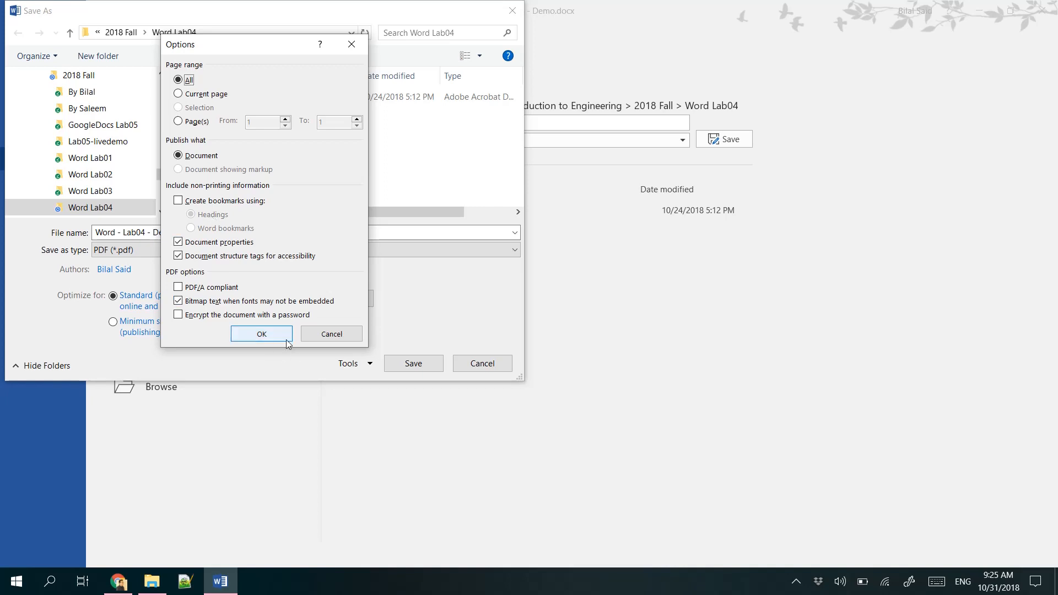
pyautogui.click(331, 340)
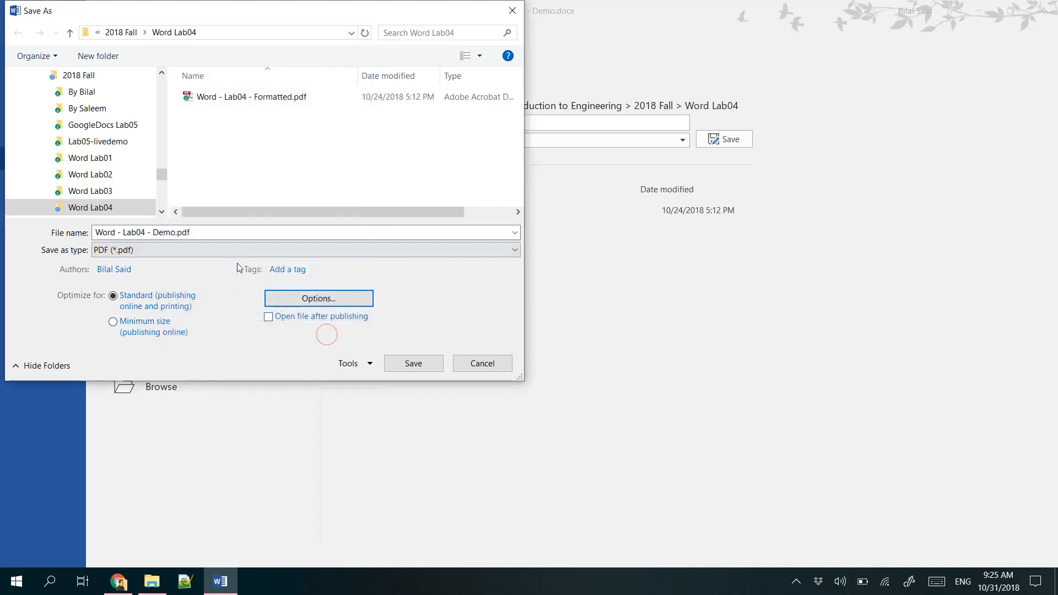
pyautogui.click(415, 364)
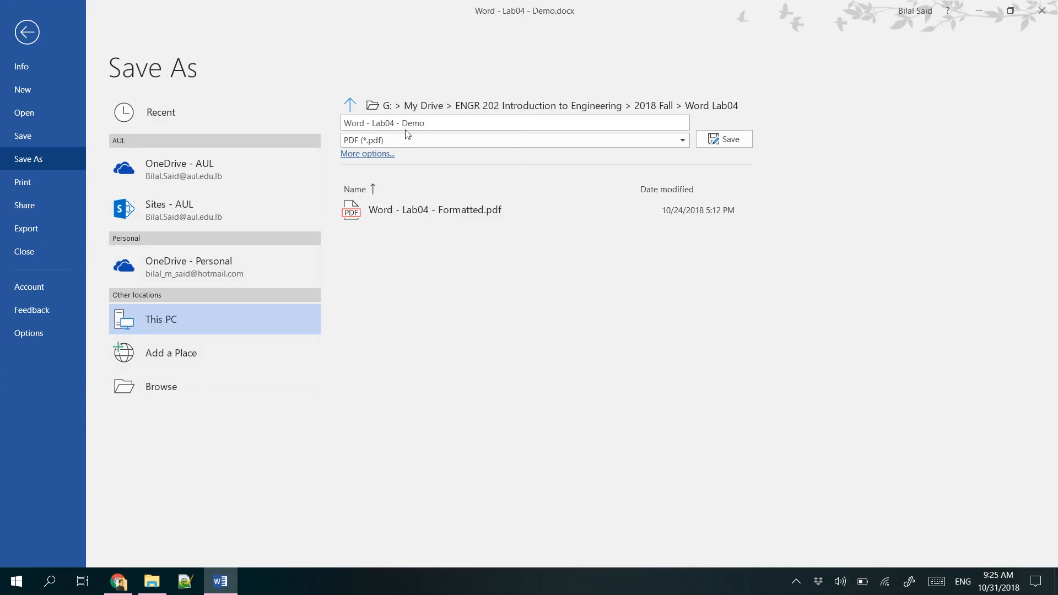
# Switch to File Explorer and open Word - Lab04 - Demo.pdf from the Word Lab04 folder.
pyautogui.click(152, 582)
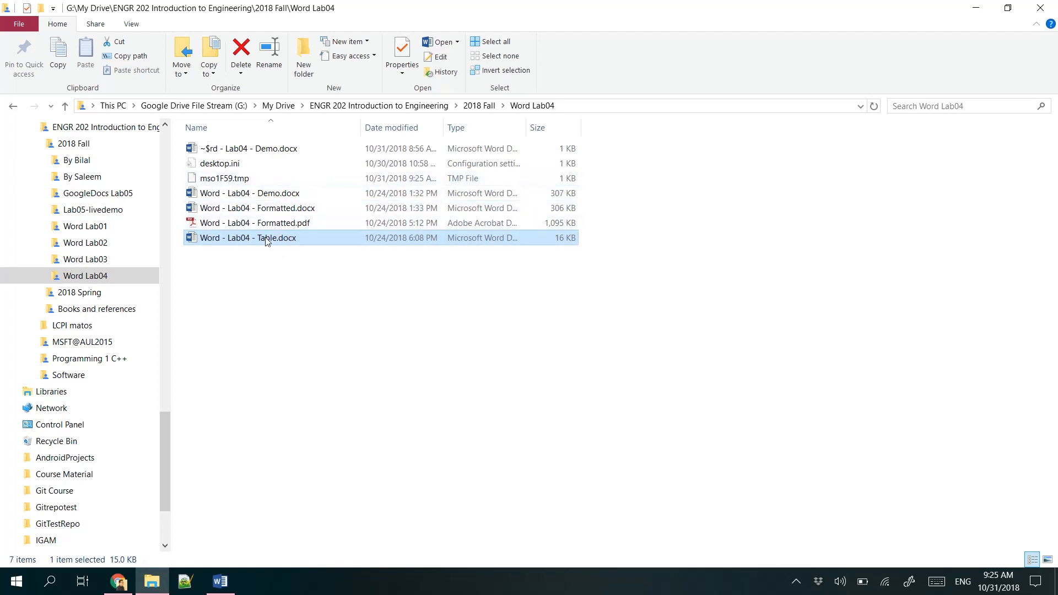
pyautogui.click(221, 581)
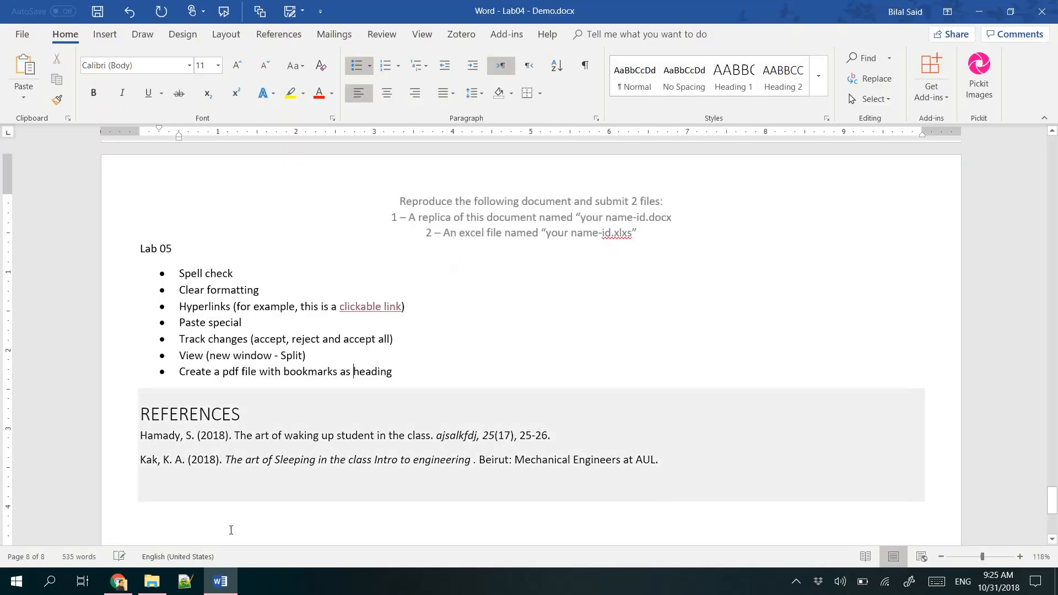
pyautogui.click(152, 582)
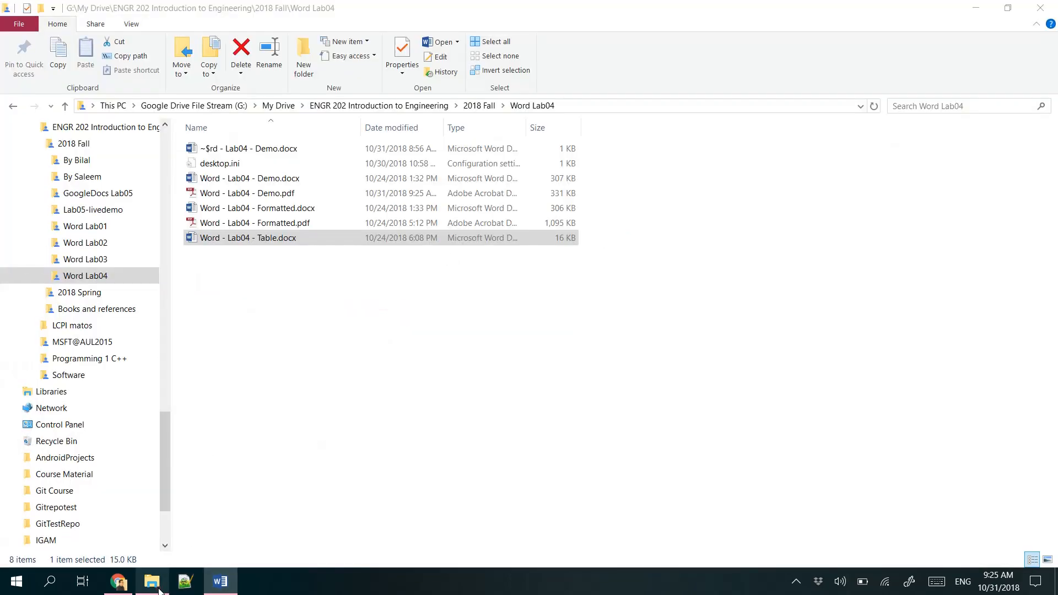
pyautogui.click(287, 193)
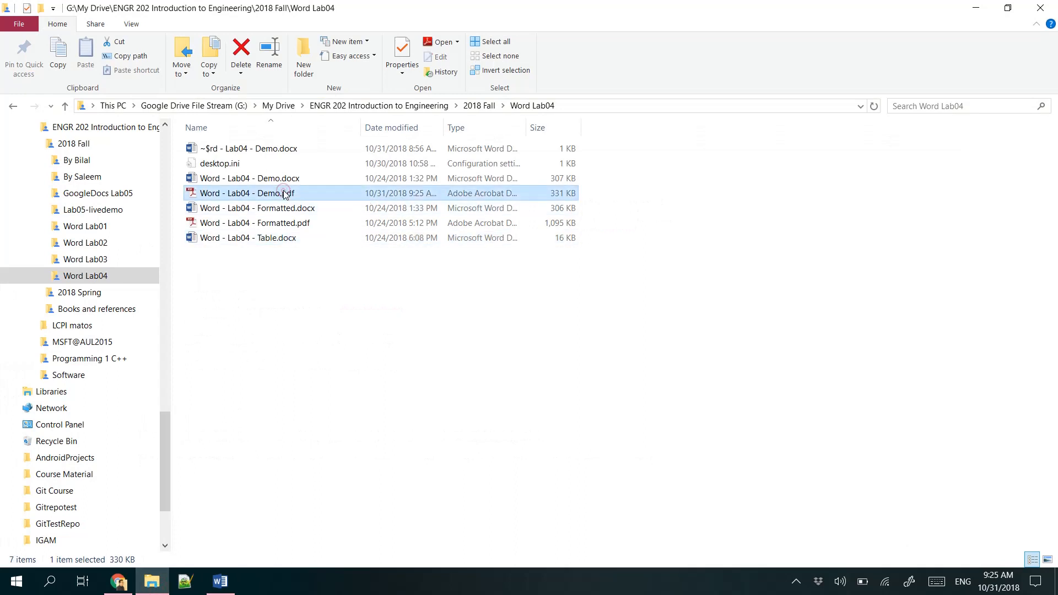
pyautogui.doubleClick(285, 194)
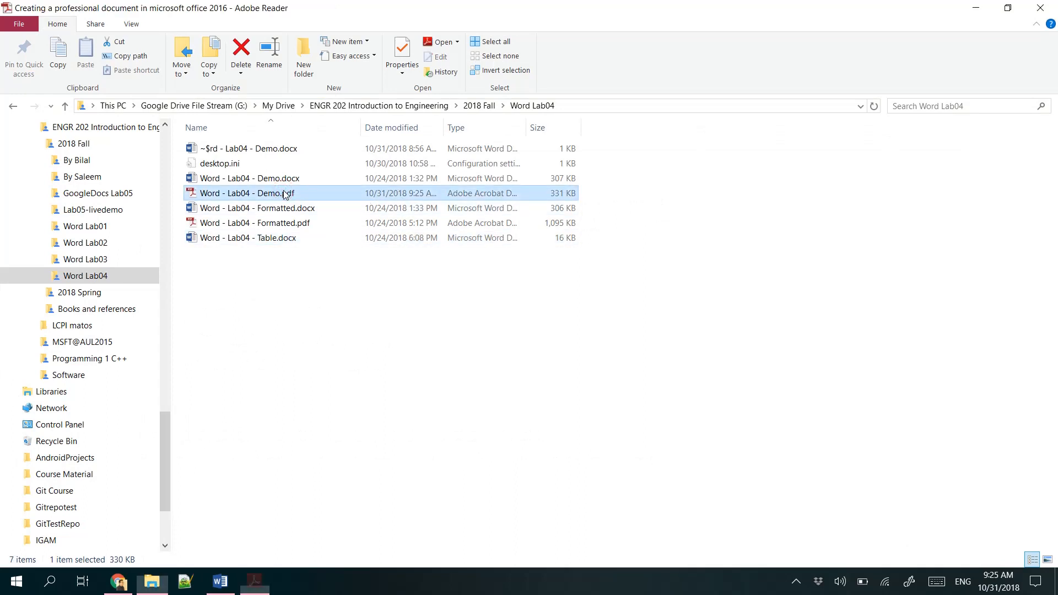
# Follow the table of contents link "Automatic Generation of roots" in the PDF and return to the contents page.
pyautogui.scroll(-10, 486, 227)
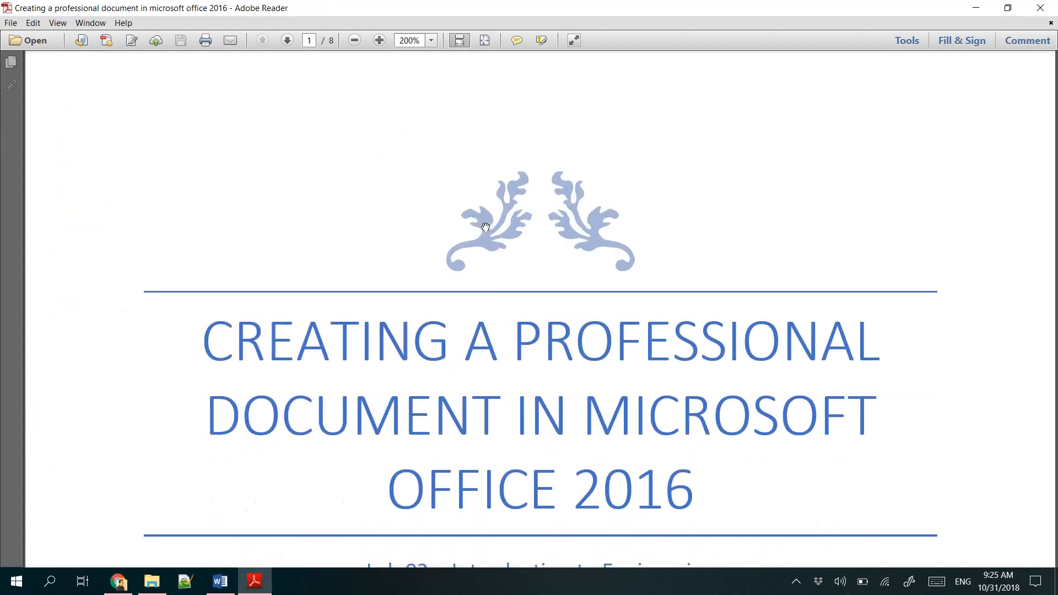
pyautogui.scroll(-10, 464, 224)
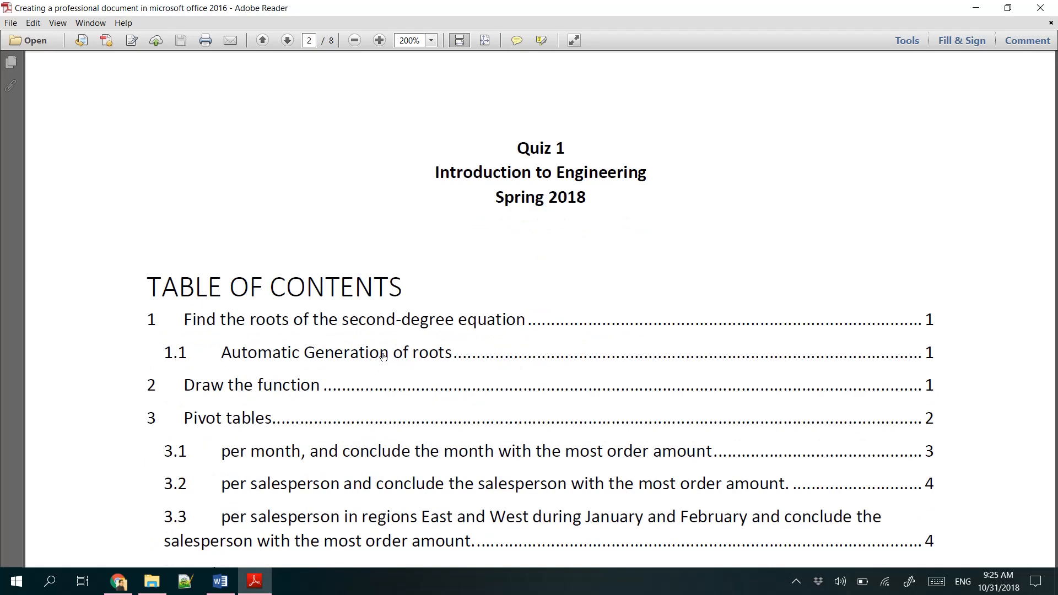
pyautogui.click(371, 356)
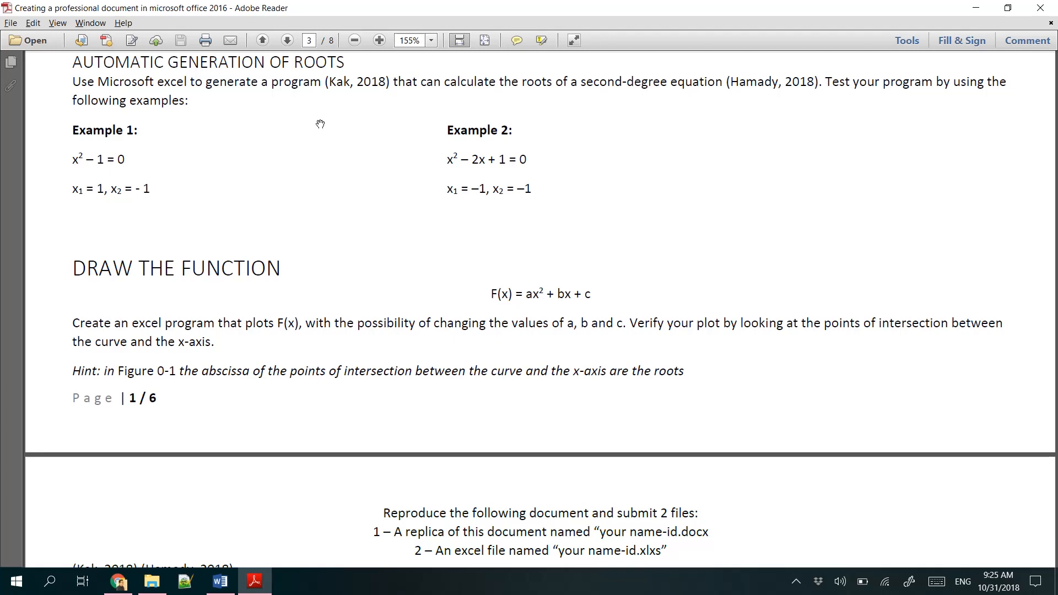
pyautogui.hotkey('alt', 'Left')
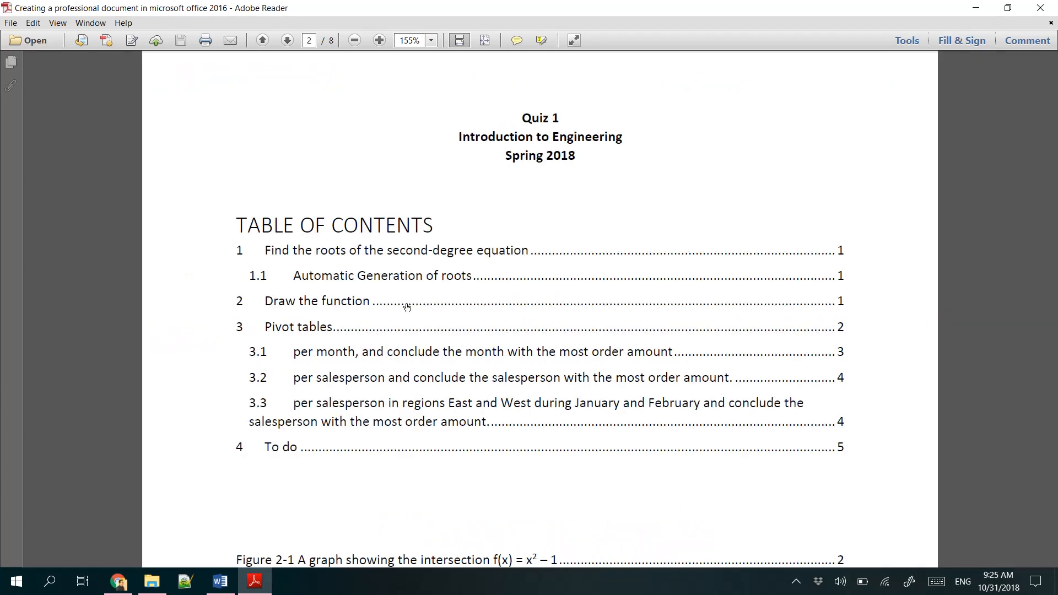
# Test the Figure 2-1 link in the list of figures and cancel its connection, then test the Figure 3-1 link and allow it.
pyautogui.scroll(-3, 408, 303)
pyautogui.click(420, 428)
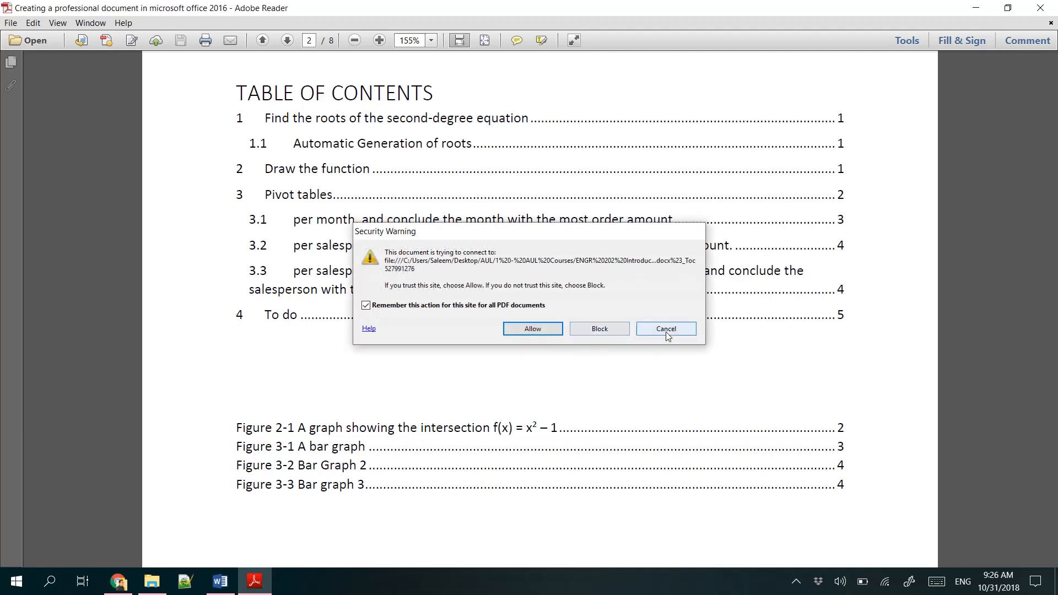
pyautogui.click(665, 329)
pyautogui.click(337, 454)
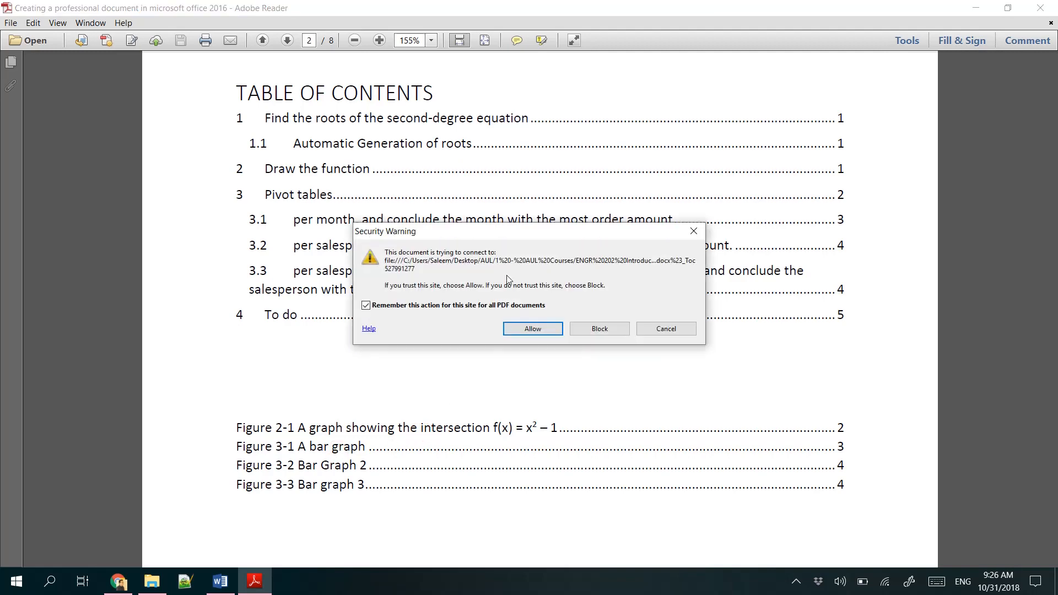
pyautogui.click(529, 330)
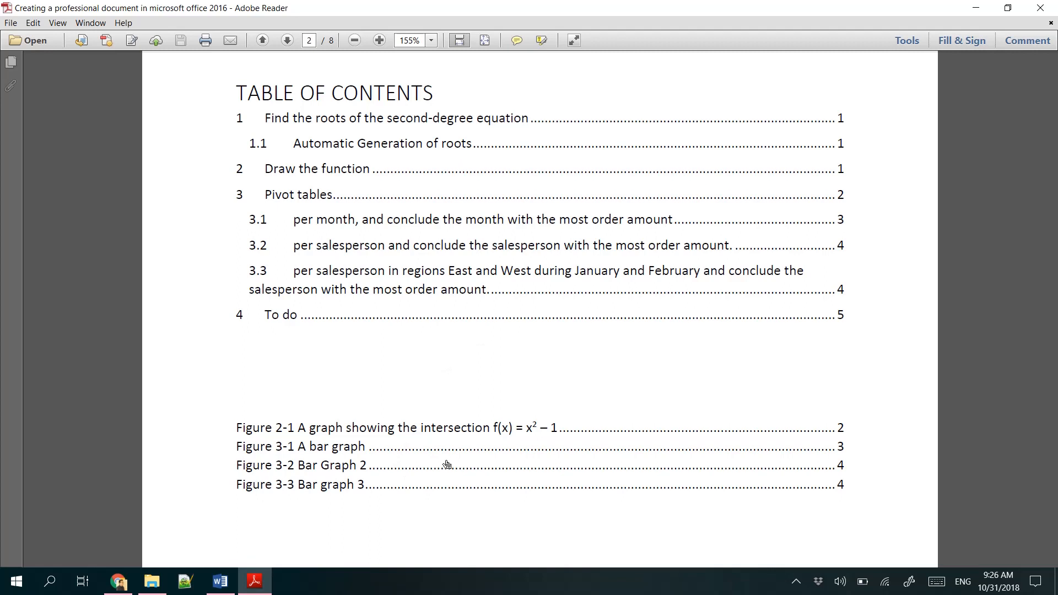
# Follow the "To do" link in the table of contents and return to the contents page.
pyautogui.scroll(-2, 442, 383)
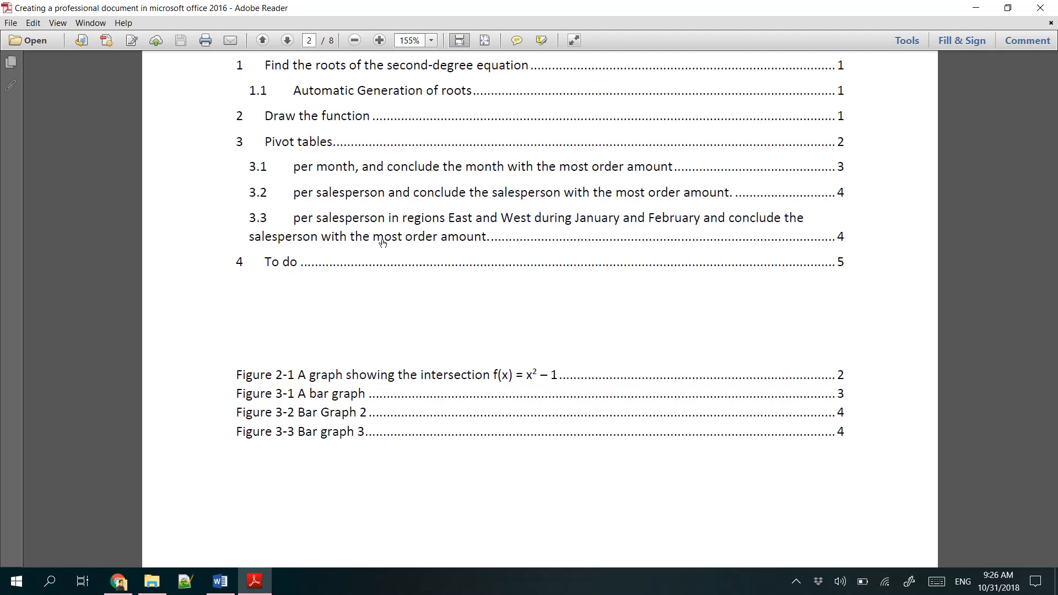
pyautogui.click(346, 267)
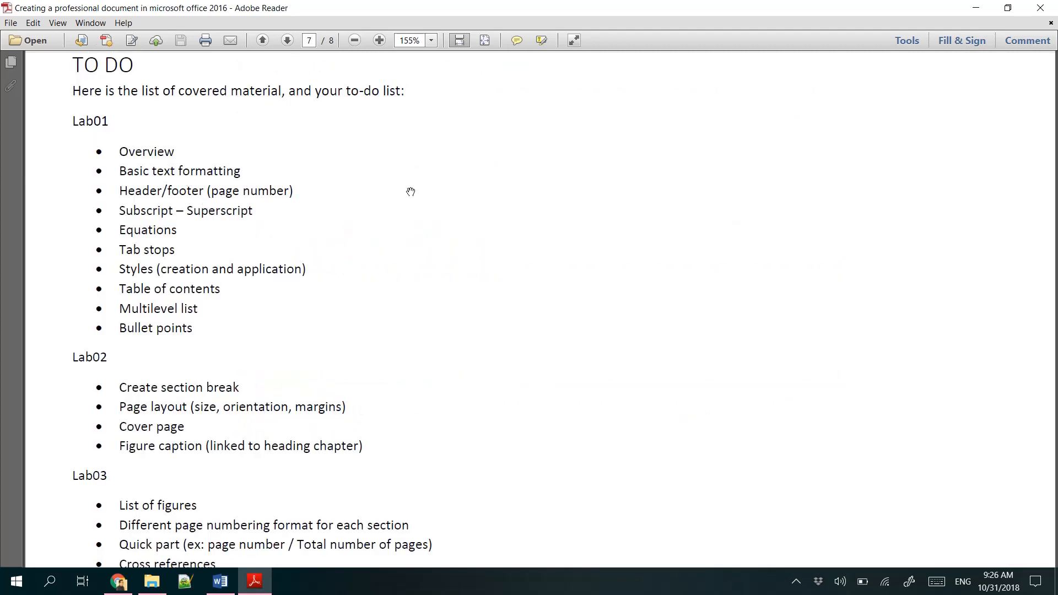
pyautogui.hotkey('alt', 'Left')
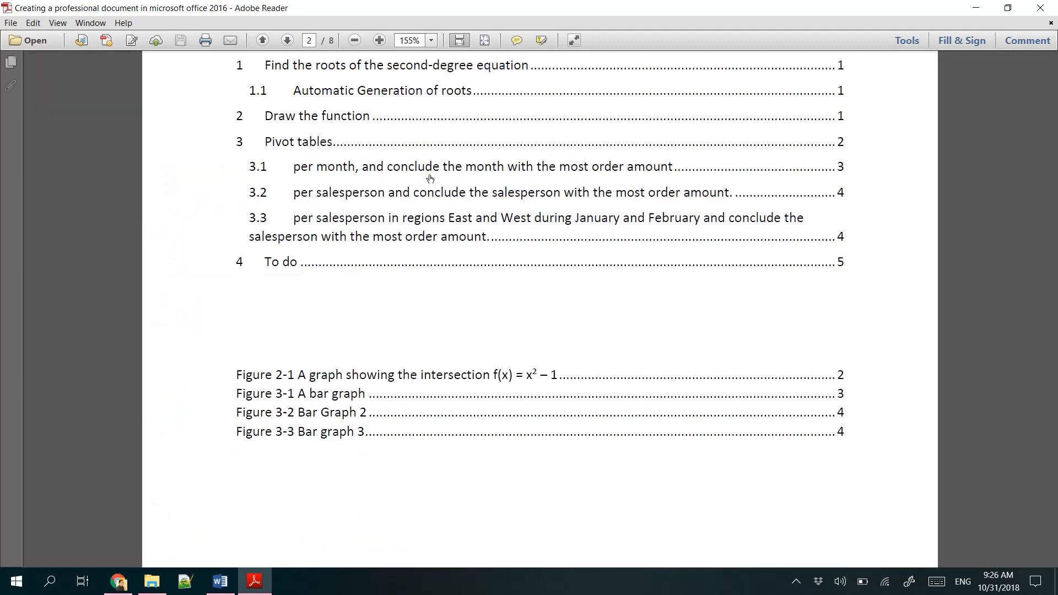
# Follow the section 3.2 "per salesperson" link, look over its bar charts, and return to the table of contents.
pyautogui.scroll(2, 502, 168)
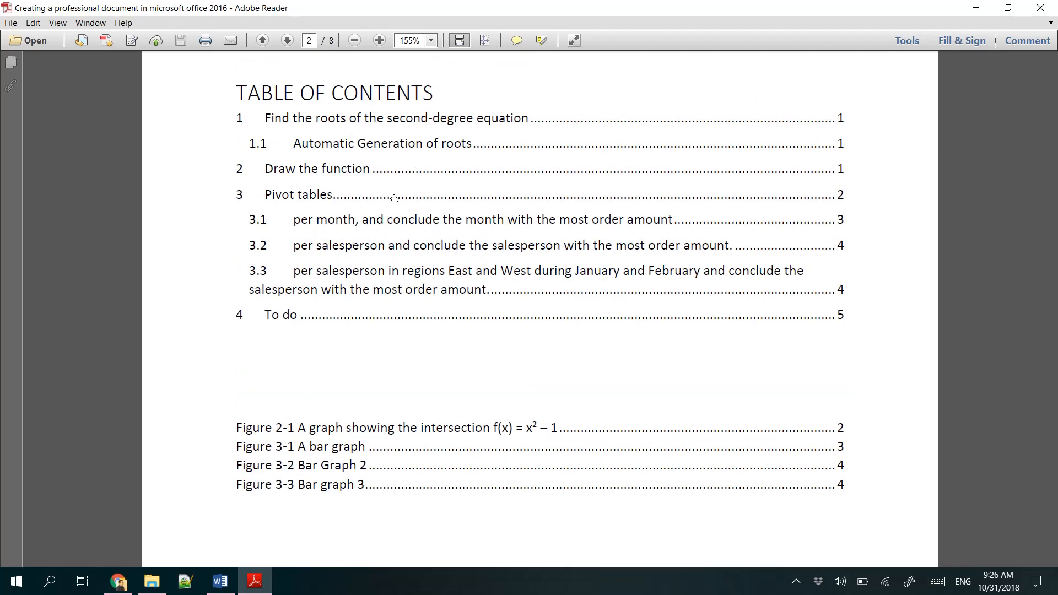
pyautogui.click(425, 248)
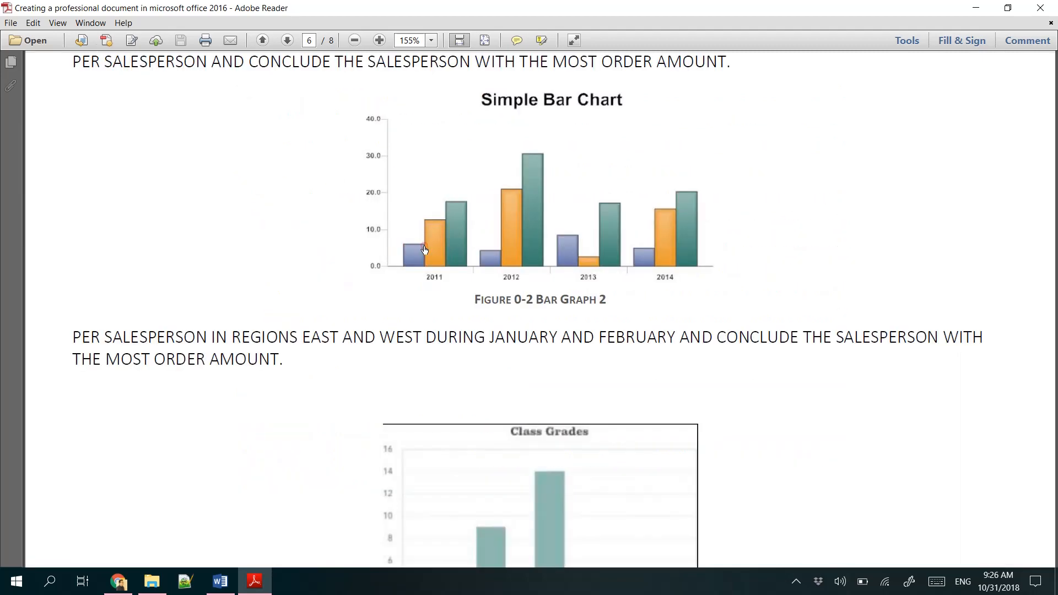
pyautogui.scroll(-2, 425, 246)
pyautogui.scroll(-3, 424, 247)
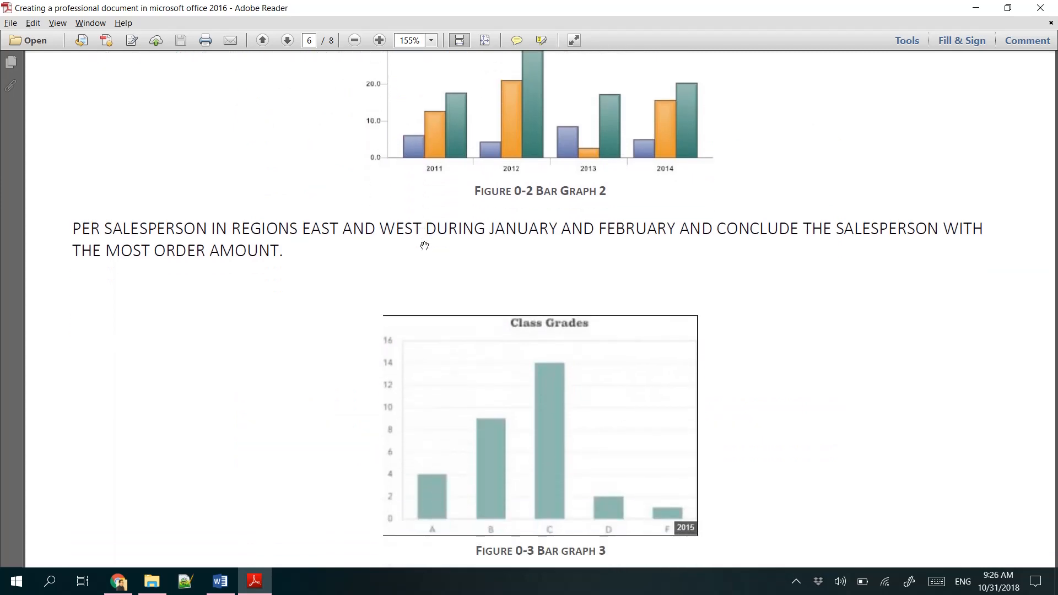
pyautogui.hotkey('alt', 'Left')
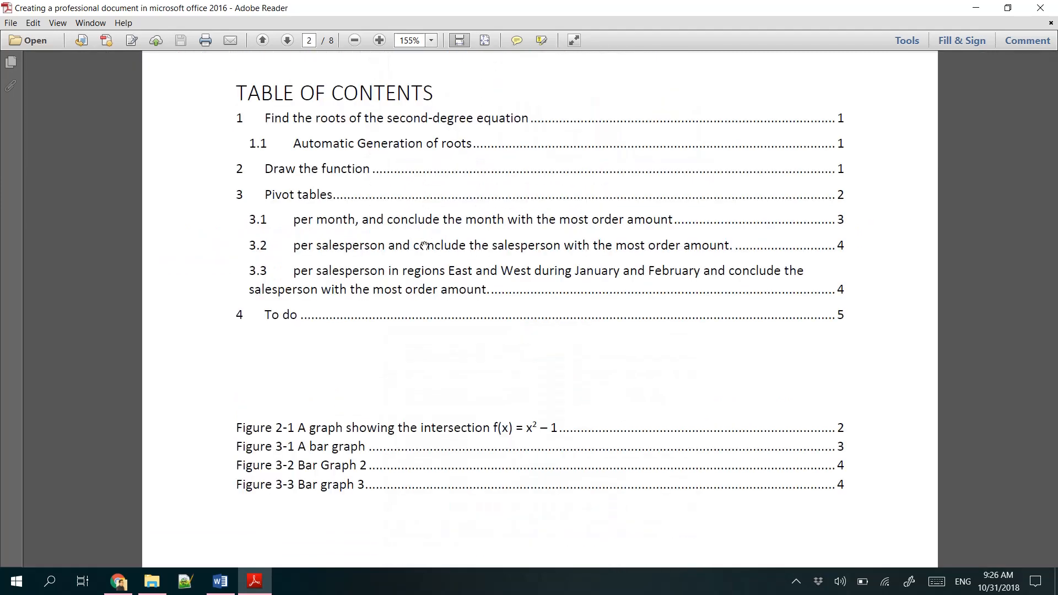
# Close the PDF, switch back to the Word document, and select all the bulleted topics under Lab 05.
pyautogui.click(1052, 5)
pyautogui.click(225, 584)
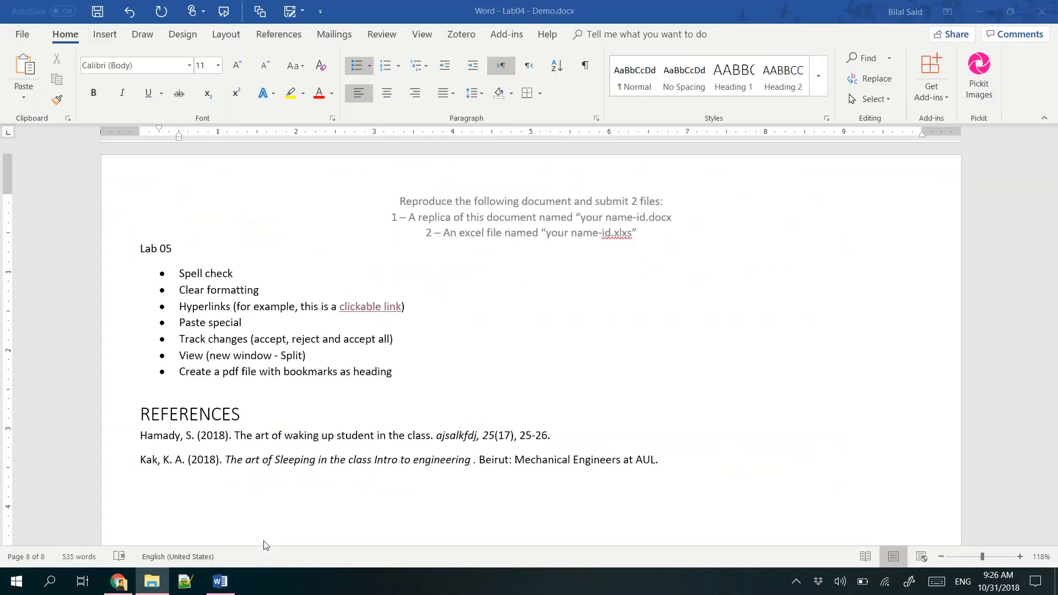
pyautogui.click(225, 383)
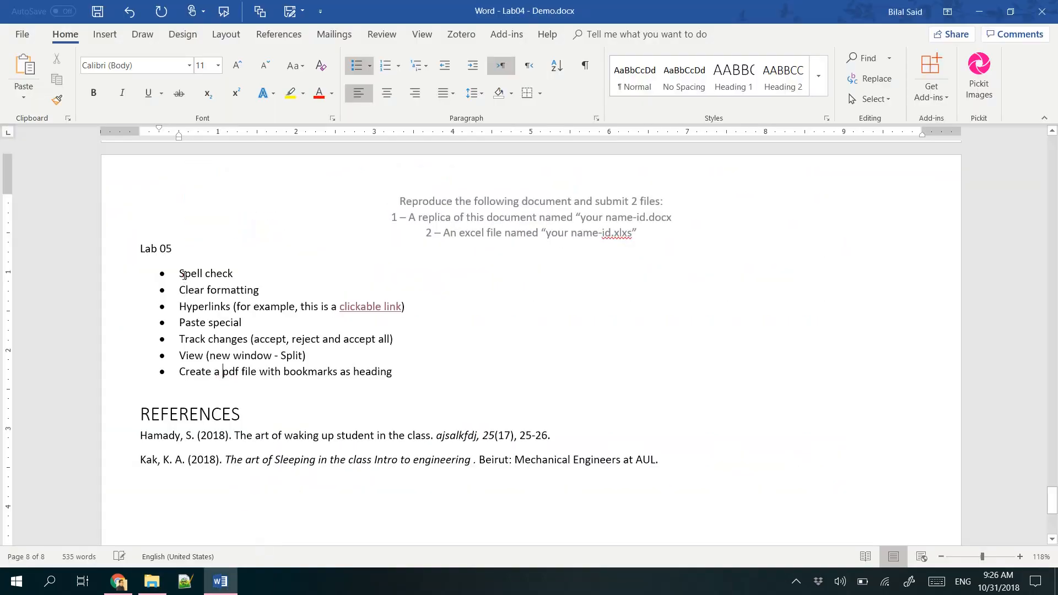
pyautogui.moveTo(185, 278); pyautogui.dragTo(389, 392)
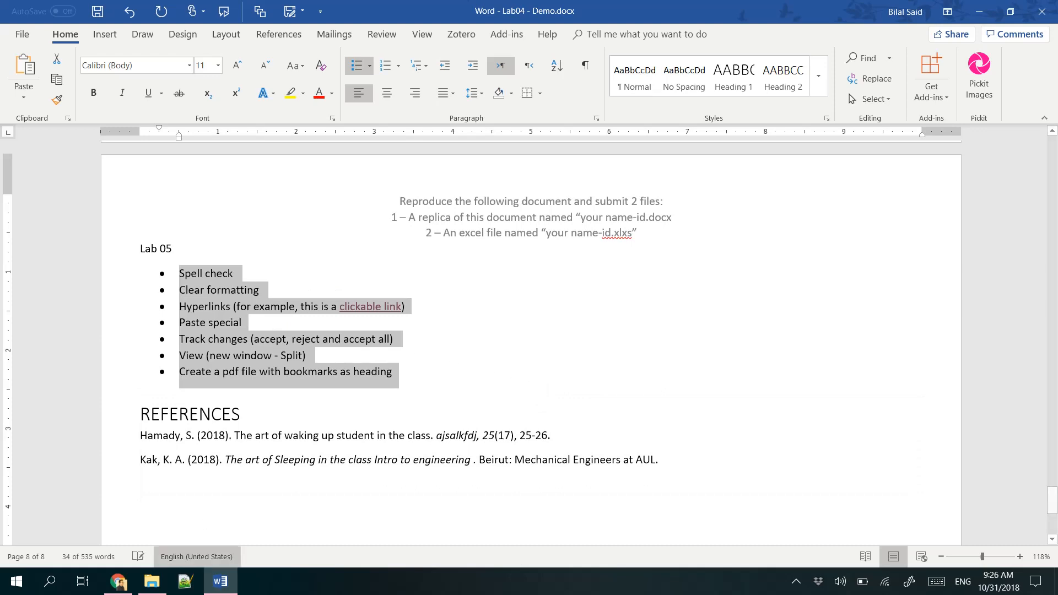
pyautogui.click(796, 581)
pyautogui.click(818, 581)
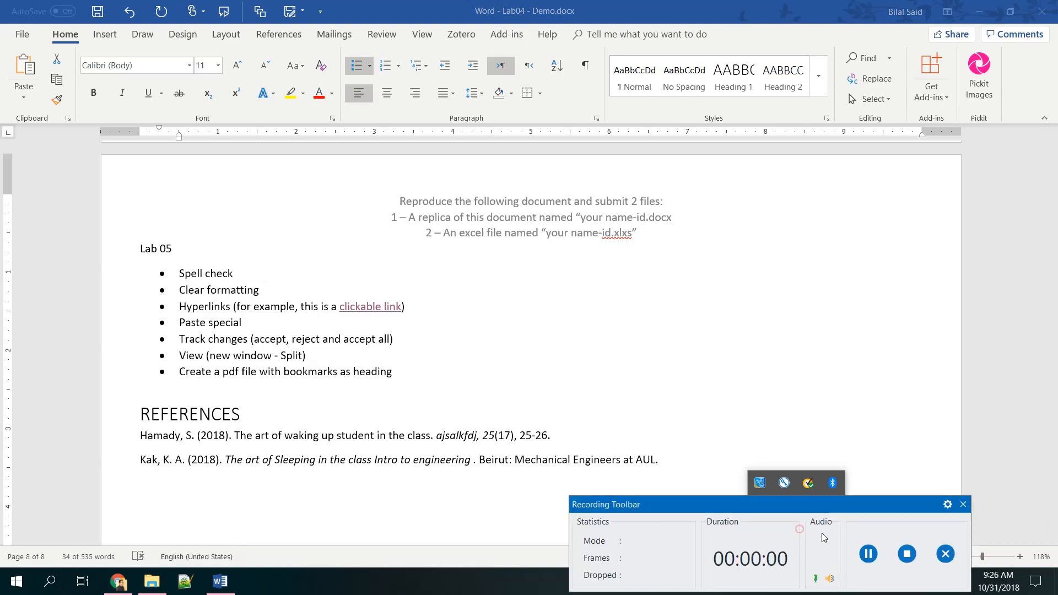